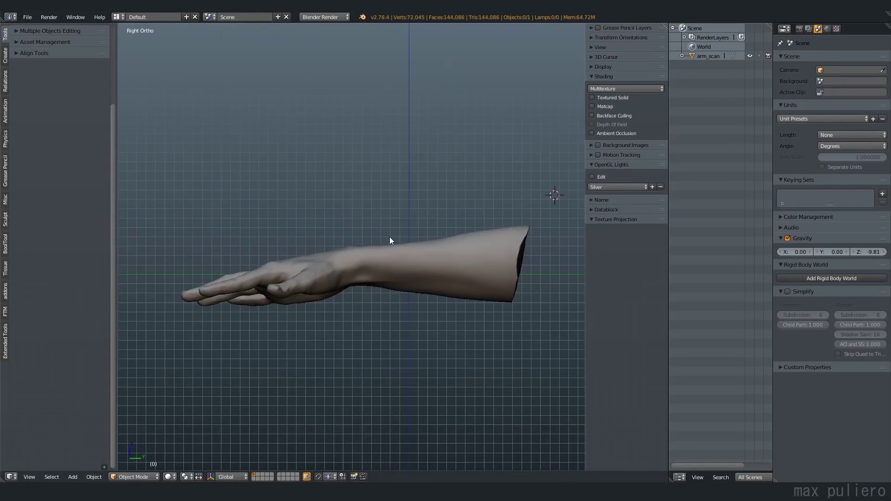
Add a cylinder mesh at the scene centre over the forearm of the arm scan.
middle_drag(389, 237, 390, 260)
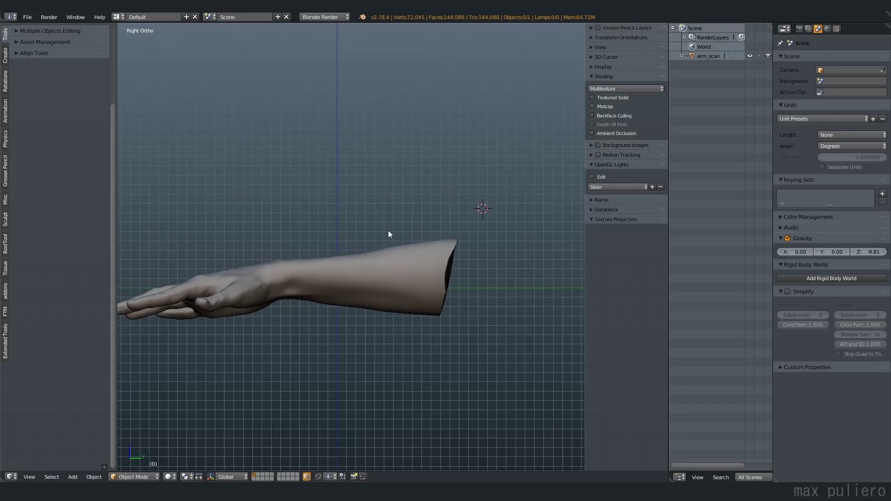
key(shift+c)
key(shift+a)
mouse_move(399, 252)
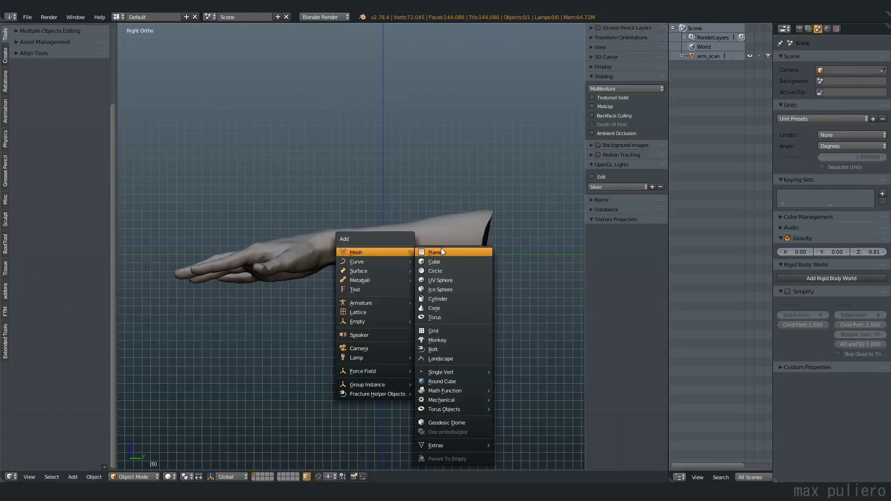
click(448, 299)
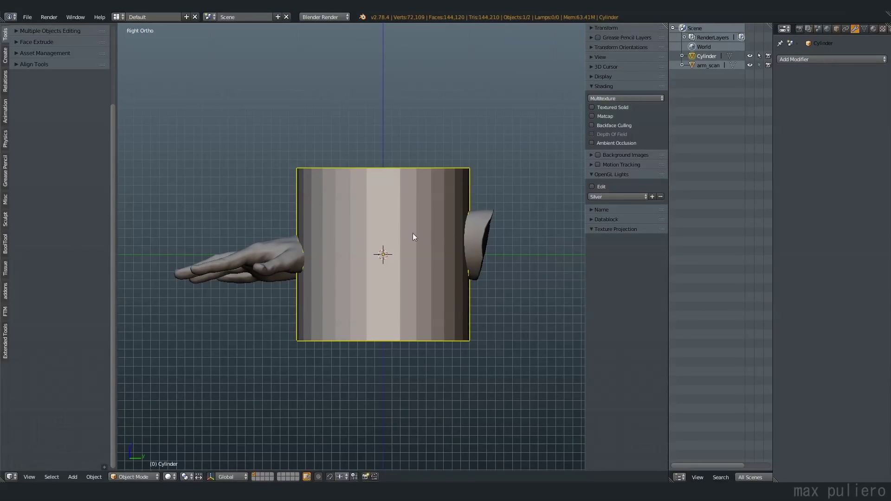
Delete the two end cap faces of the cylinder so it becomes an open tube.
key(Tab)
click(438, 203)
middle_drag(438, 207, 437, 244)
right_click(391, 191)
middle_drag(392, 391, 392, 335)
shift+right_click(392, 335)
key(x)
click(474, 351)
Apply smooth shading to all faces of the open cylinder.
key(a)
key(z)
click(260, 372)
mouse_move(436, 293)
middle_down()
mouse_move(418, 279)
mouse_move(458, 282)
middle_up()
key(z)
key(z)
click(277, 392)
key(KP_3)
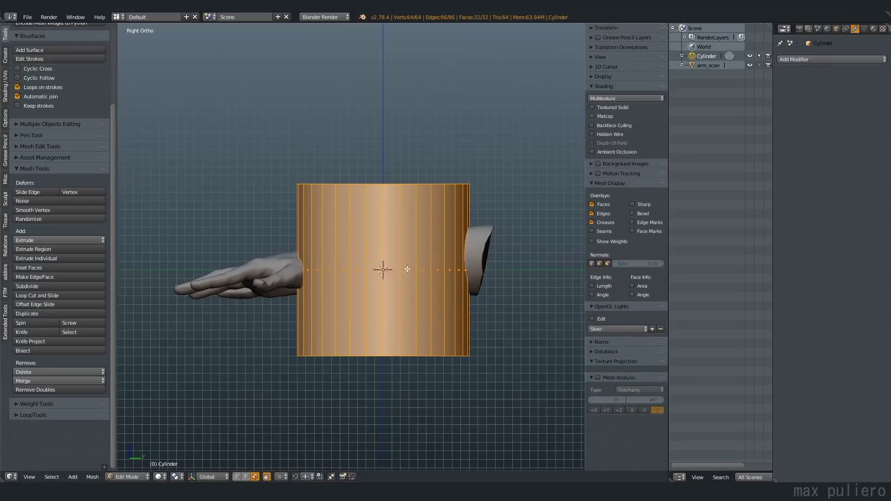
key(Tab)
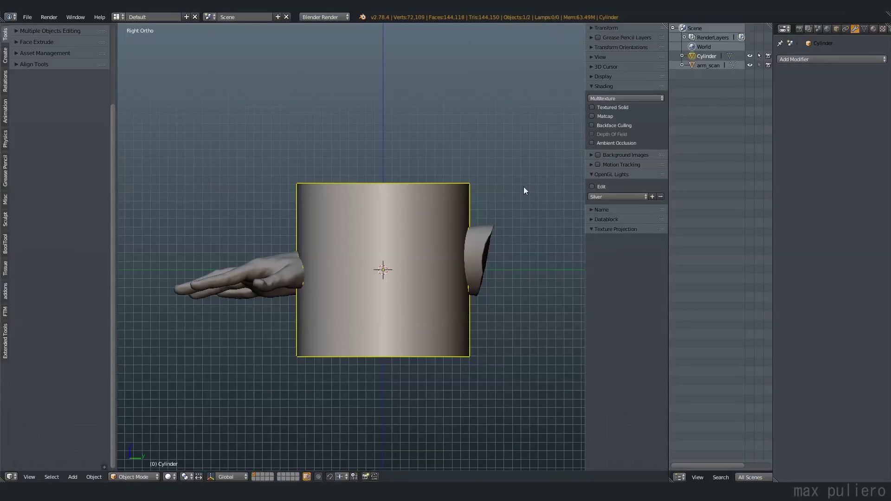
Rotate the cylinder 90° to lie along the arm and scale its mesh down to slightly wider than the forearm.
key(r)
key(9)
key(0)
key(Return)
key(Tab)
key(s)
click(466, 251)
key(Tab)
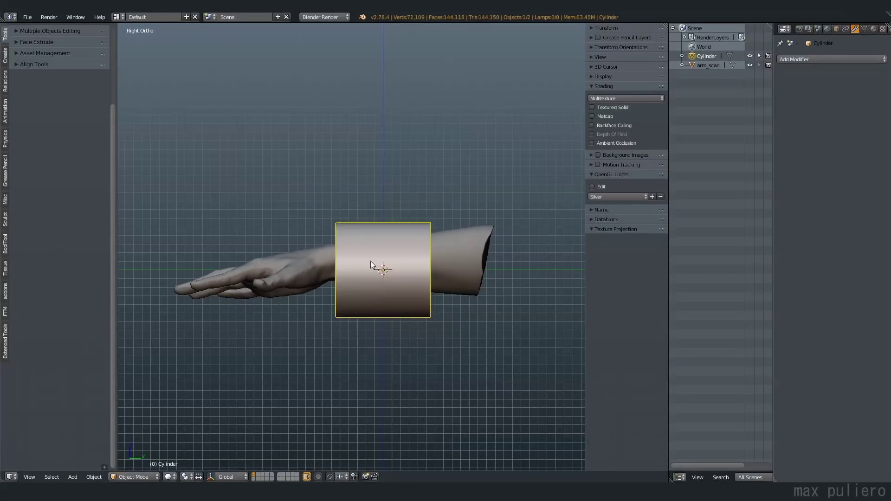
Move the cylinder so that it surrounds the forearm.
key(g)
click(450, 240)
middle_drag(449, 241, 344, 279)
middle_drag(351, 194, 478, 214)
scroll(477, 217, up, 3)
Cut four evenly spaced edge loops around the cylinder.
key(Tab)
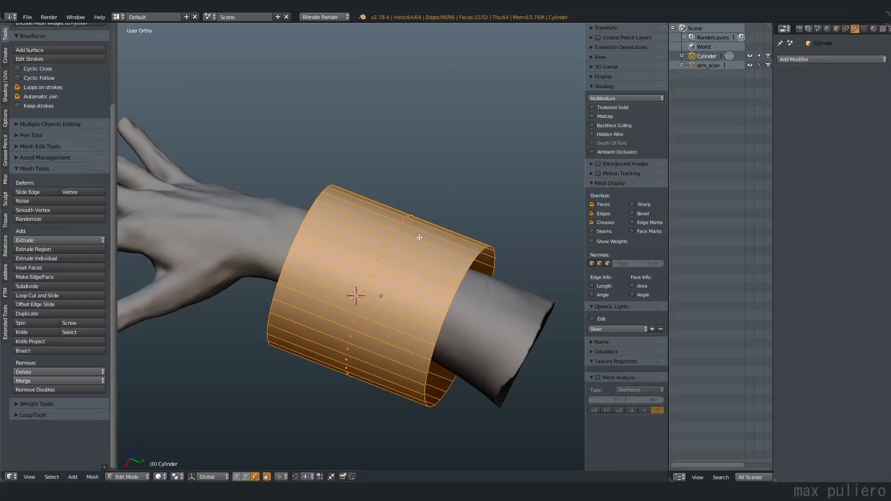
key(ctrl+r)
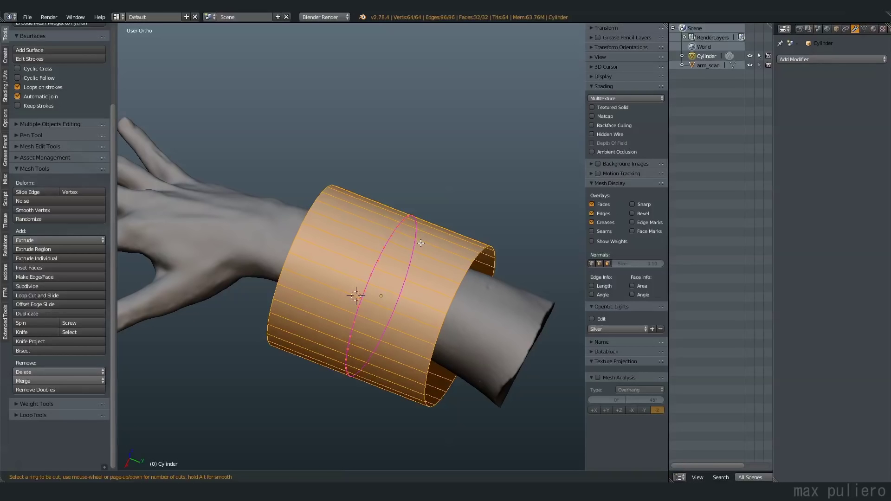
scroll(421, 243, up, 5)
click(422, 242)
right_click(421, 243)
key(Tab)
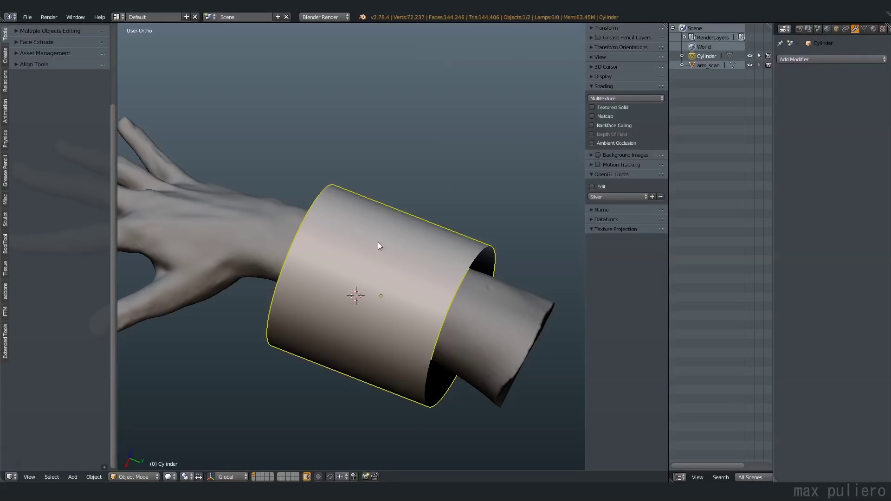
Add a Shrinkwrap modifier to the cylinder with arm_scan as its target.
click(821, 60)
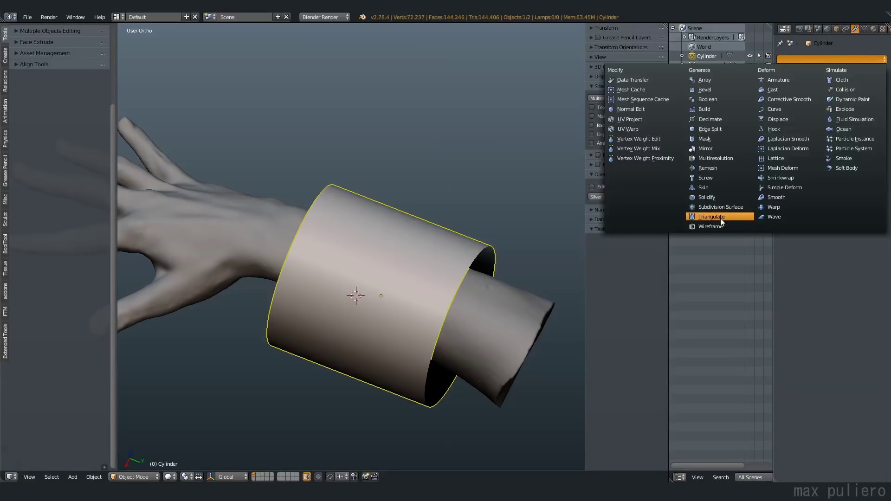
click(780, 178)
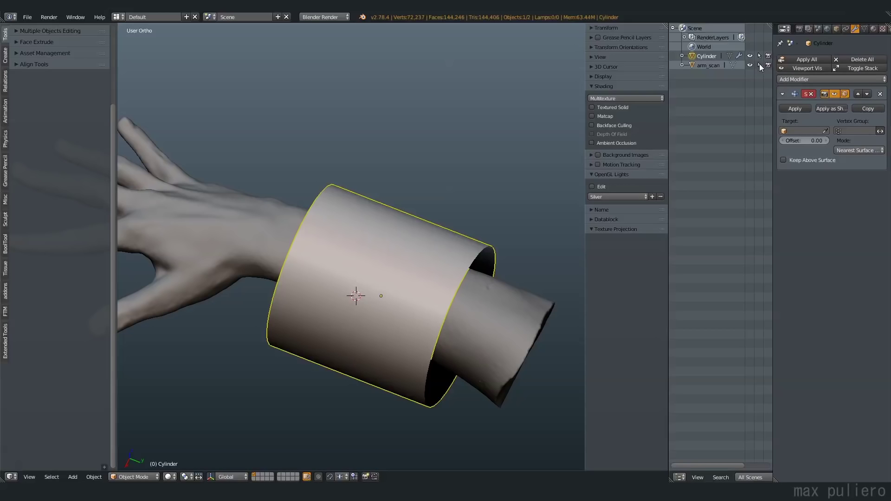
click(825, 131)
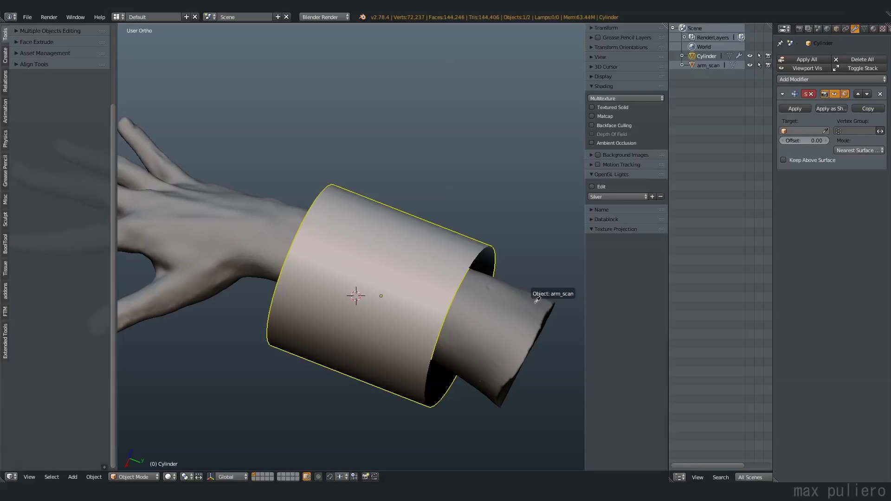
click(537, 298)
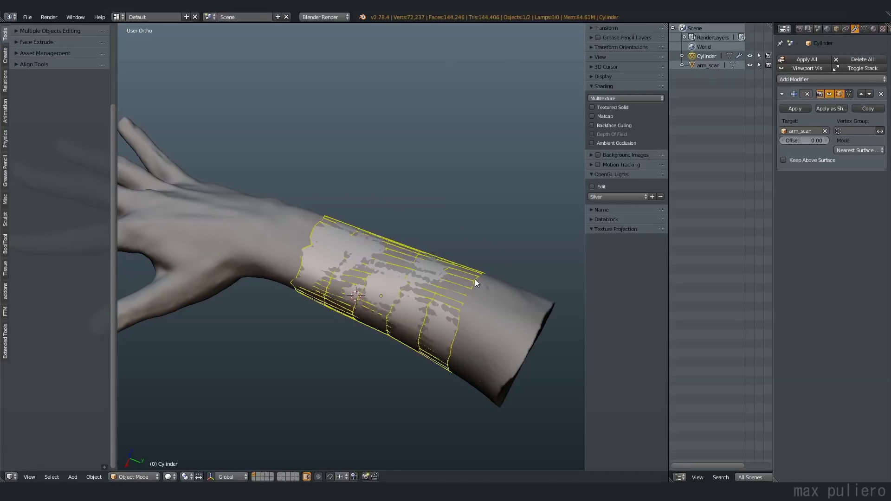
Scale the entire cylinder mesh down to a narrow band inside the forearm.
mouse_move(468, 274)
middle_down()
mouse_move(472, 294)
mouse_move(442, 309)
mouse_move(316, 257)
mouse_move(362, 267)
mouse_move(369, 314)
mouse_move(326, 320)
mouse_move(373, 327)
mouse_move(310, 267)
middle_up()
scroll(422, 304, up, 2)
key(z)
key(KP_3)
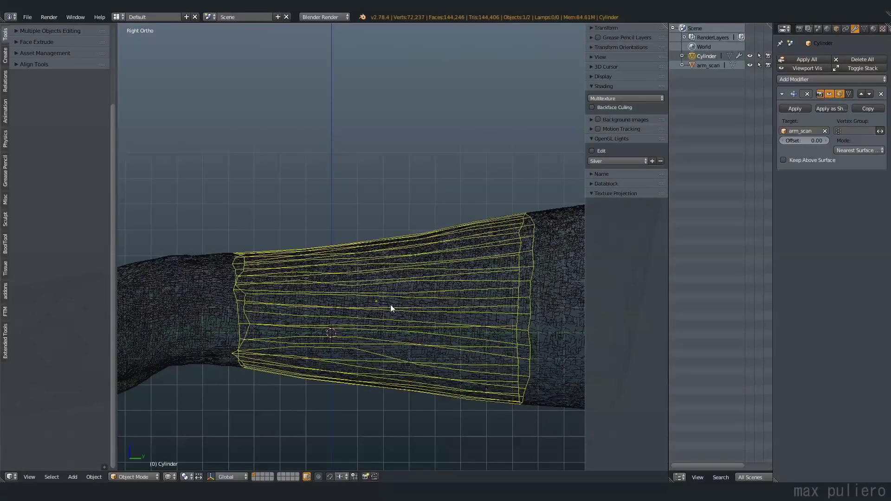
key(z)
key(Tab)
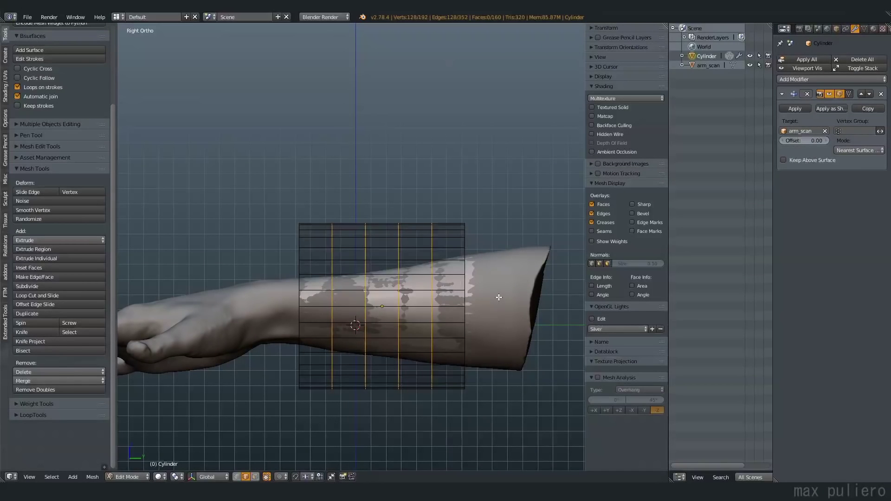
key(a)
key(a)
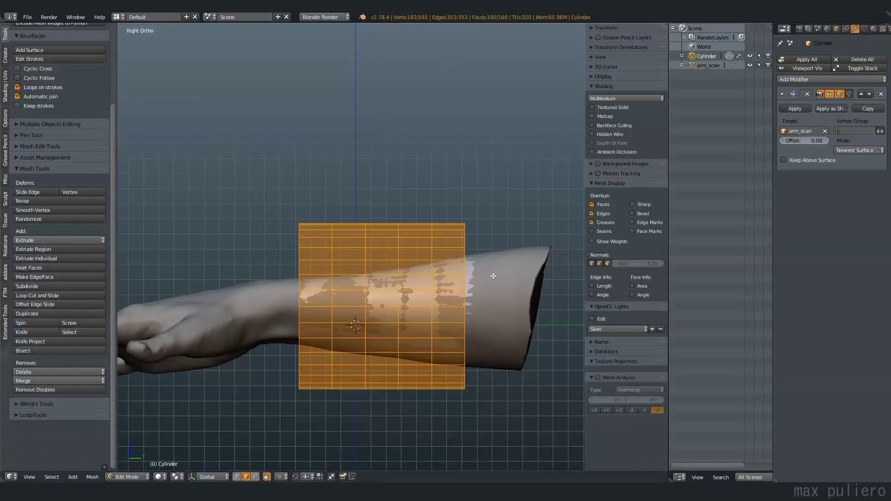
key(s)
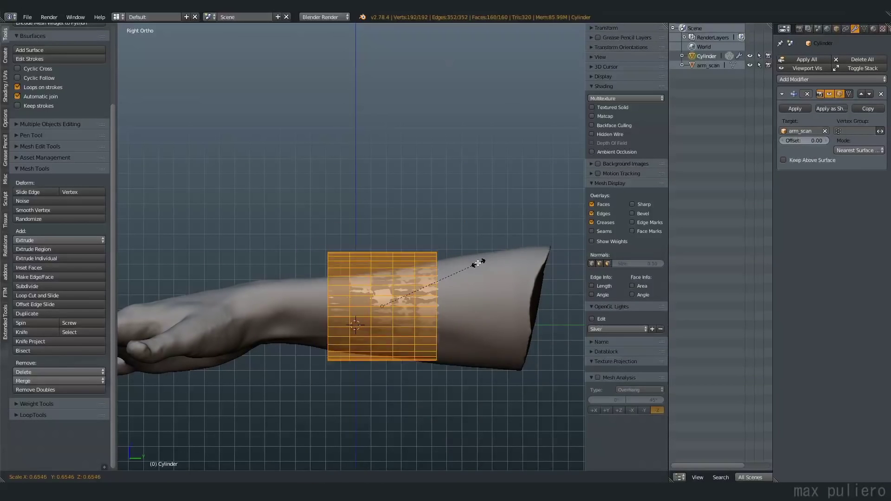
click(423, 288)
mouse_move(423, 288)
middle_down()
mouse_move(339, 297)
mouse_move(466, 315)
mouse_move(454, 364)
mouse_move(447, 329)
mouse_move(454, 332)
middle_up()
key(z)
key(z)
key(z)
key(z)
Enable Keep Above Surface on the Shrinkwrap modifier and set its offset to 0.02.
click(788, 159)
click(826, 142)
click(826, 142)
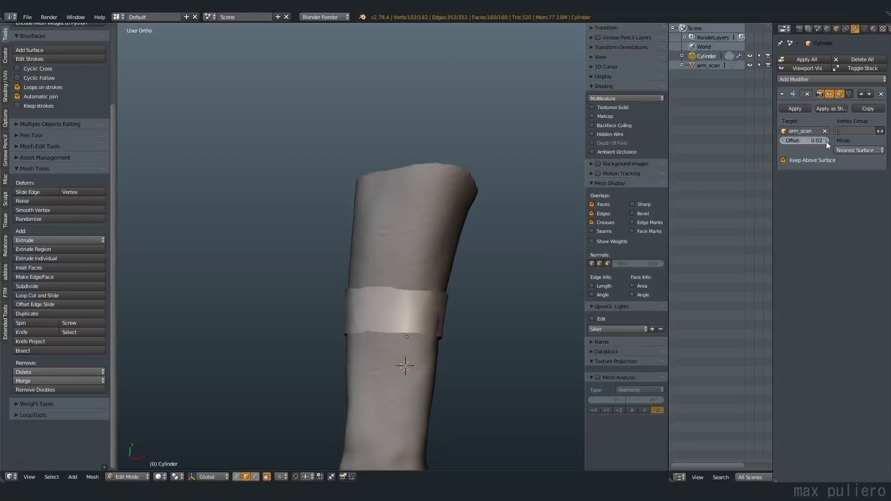
Turn on the Wire and Draw All Edges display options for the band in object mode.
middle_drag(487, 260, 404, 279)
click(836, 29)
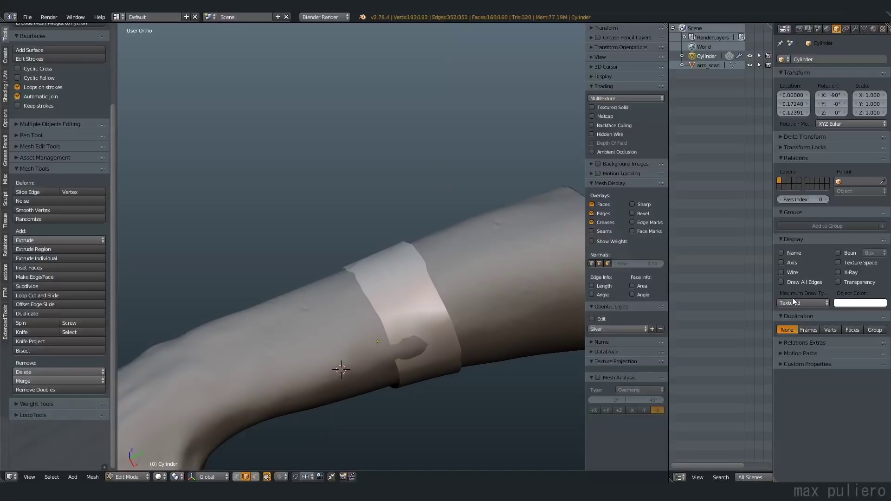
click(791, 282)
key(Tab)
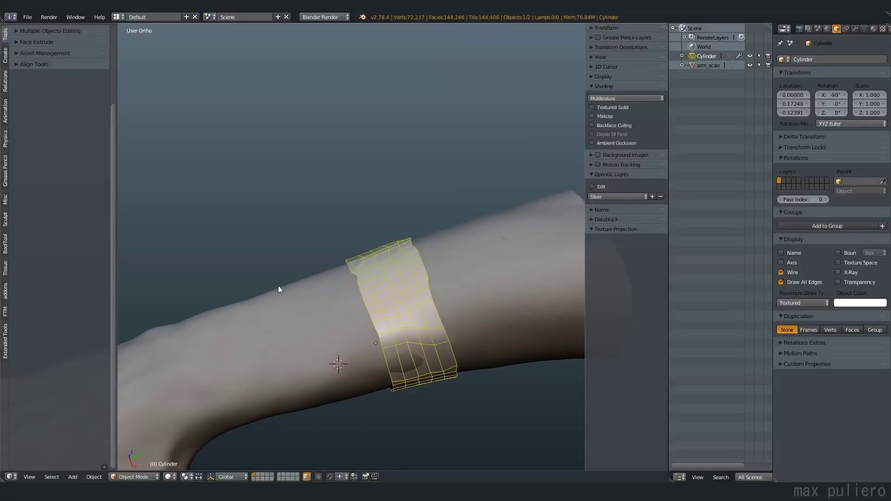
middle_drag(411, 256, 451, 250)
Change the Shrinkwrap modifier's mode to Project.
click(856, 28)
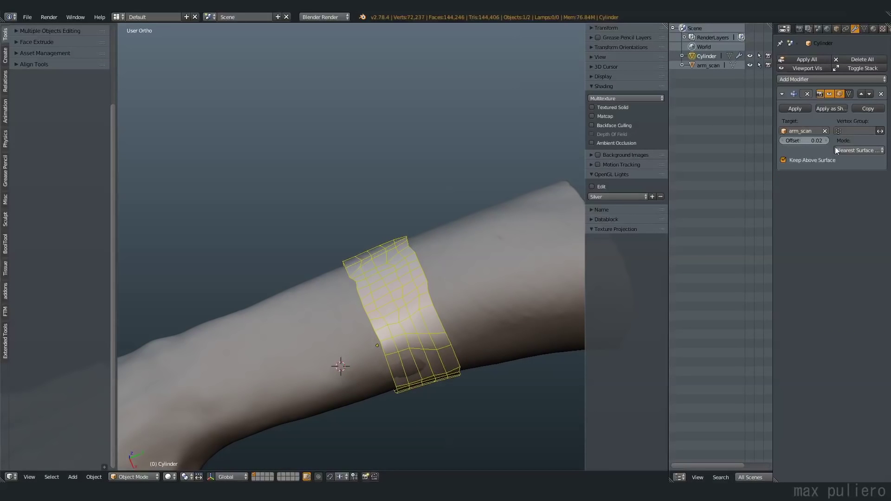
click(857, 152)
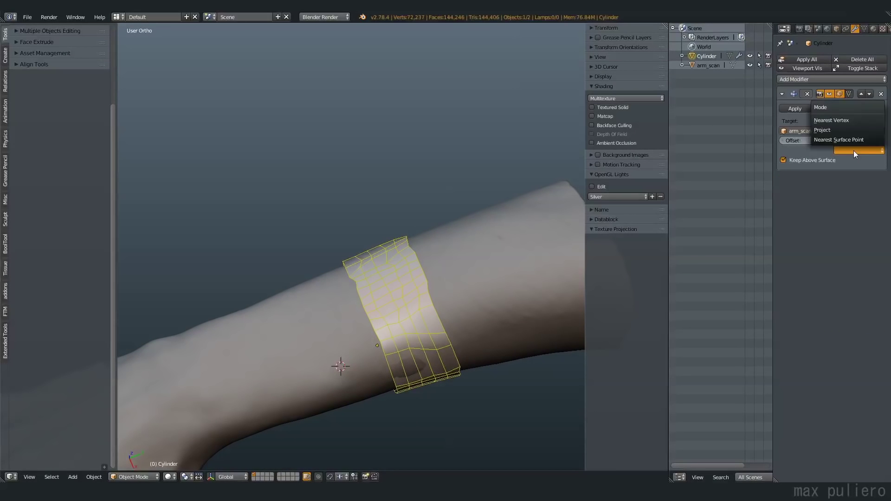
click(832, 131)
middle_drag(397, 299, 470, 238)
key(Tab)
key(Tab)
Reposition the band on the forearm in the left side view and tilt it against the arm's axis.
key(ctrl+KP_3)
key(g)
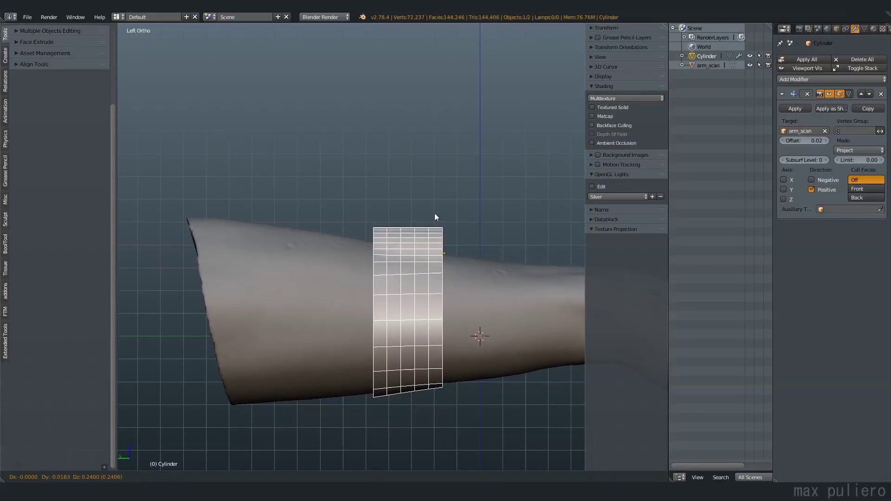
click(435, 213)
middle_drag(434, 213, 436, 241)
key(ctrl+KP_3)
key(g)
click(422, 274)
key(g)
click(346, 275)
key(r)
click(417, 269)
Move the tilted band up the forearm toward the elbow end.
key(g)
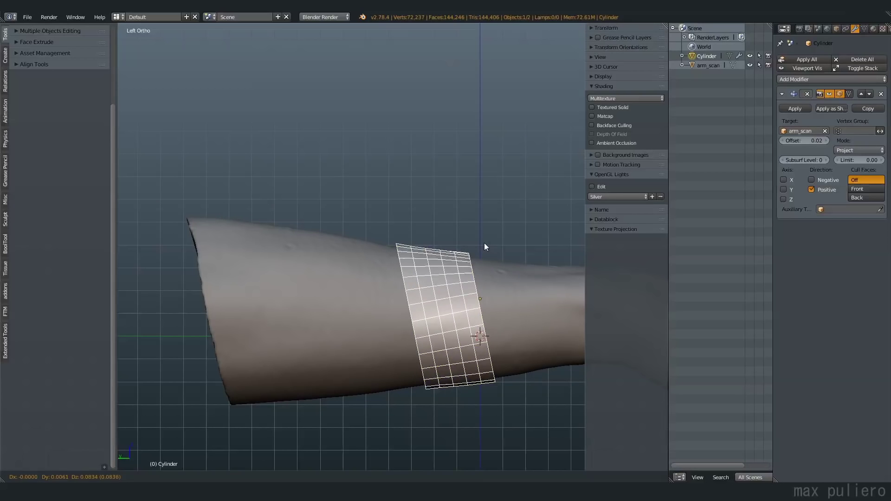
click(473, 193)
middle_drag(472, 194, 469, 239)
key(ctrl+KP_3)
key(ctrl+KP_3)
key(g)
click(449, 286)
key(g)
click(424, 288)
key(z)
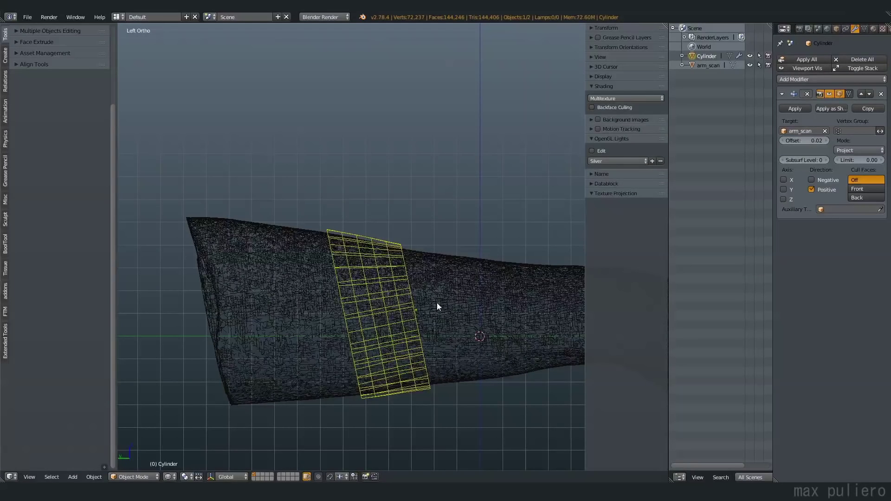
key(z)
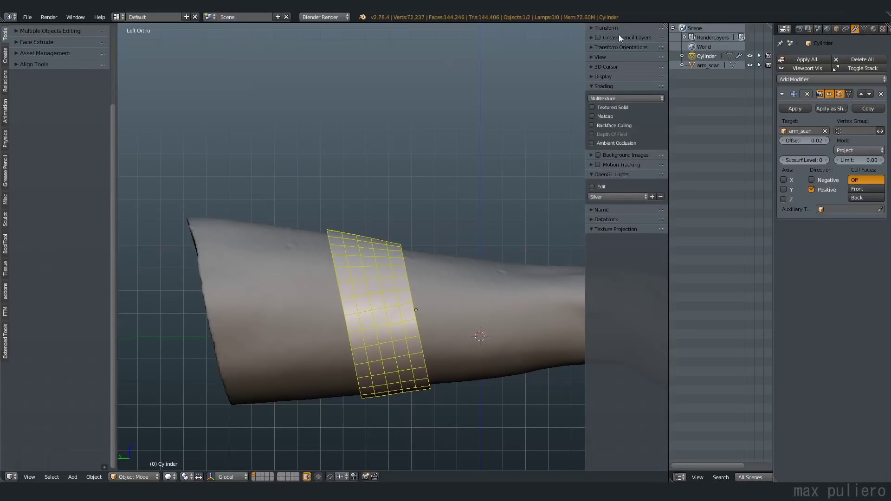
Duplicate the band toward the wrist and tilt the copy the opposite way, overlapping the first band.
click(608, 28)
key(z)
key(z)
shift+middle_drag(423, 301, 371, 301)
key(shift+d)
click(416, 292)
key(r)
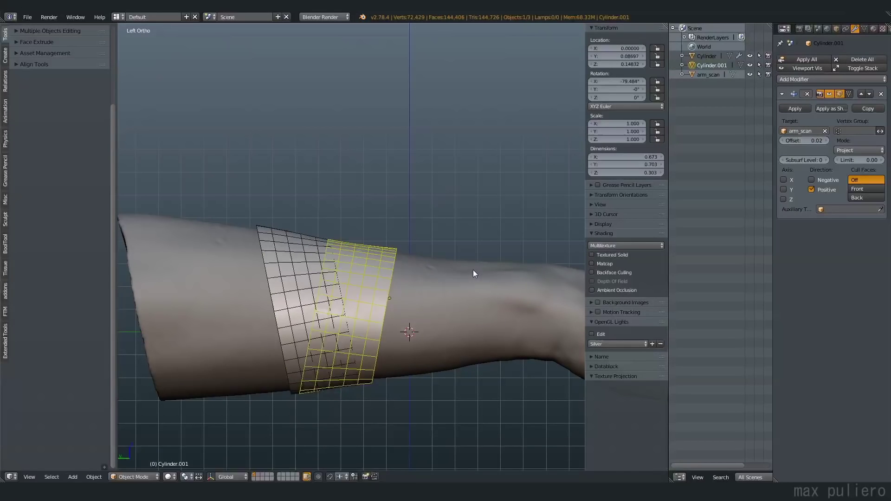
click(452, 286)
Duplicate the second band further toward the wrist, tilt the copy the other way and adjust its position.
key(shift+d)
click(458, 297)
key(r)
click(428, 247)
key(g)
click(430, 256)
key(g)
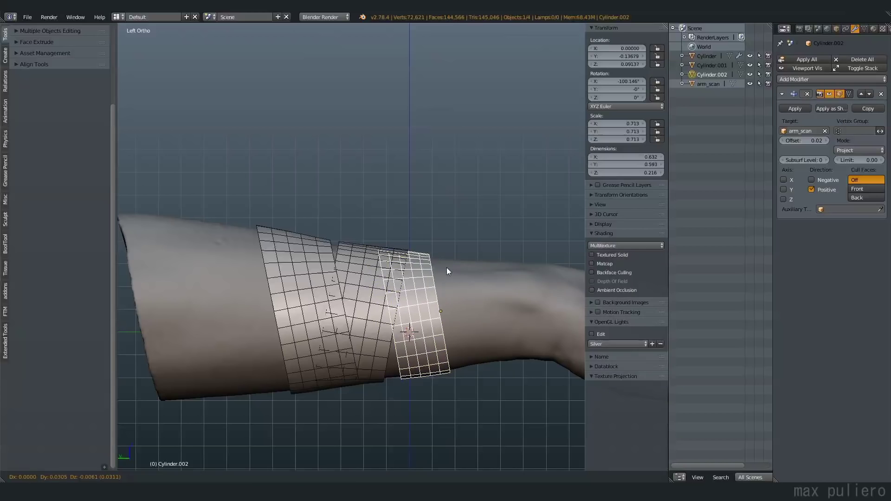
click(451, 268)
Widen the third band along the Y axis and shift it toward the wrist.
key(s)
key(y)
click(509, 266)
key(g)
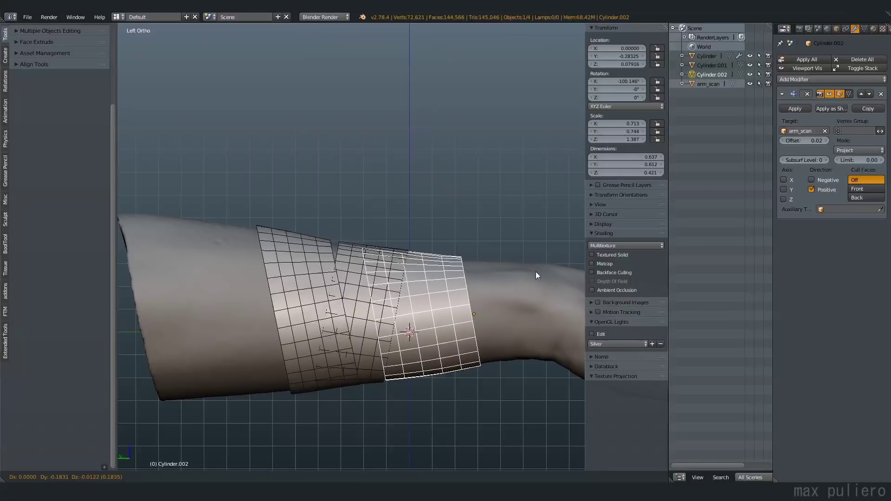
click(537, 272)
Scale the third band down and move it back against the second band.
middle_drag(483, 251, 441, 316)
key(s)
click(481, 298)
key(g)
click(455, 294)
key(ctrl+KP_3)
Duplicate the third band toward the wrist and tilt the copy so the two overlap.
key(shift+d)
click(499, 282)
key(r)
click(520, 258)
Duplicate the fourth band and place the copy over the base of the fingers.
shift+middle_drag(509, 266, 325, 268)
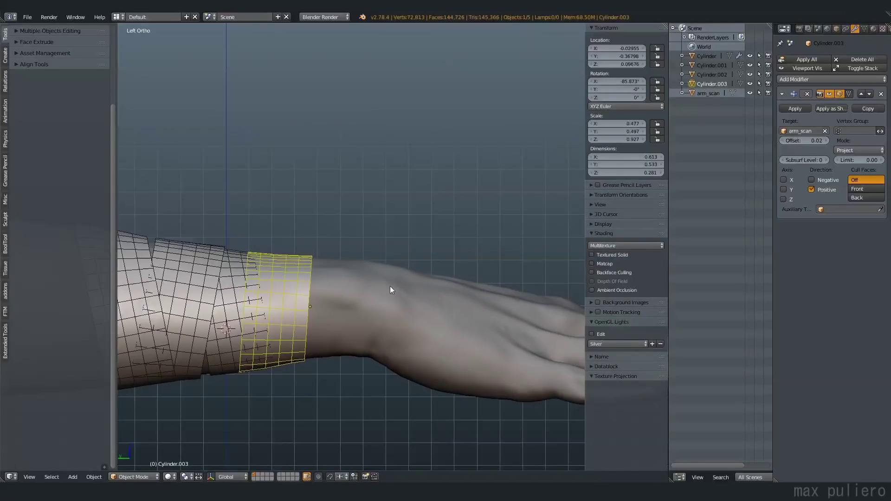
scroll(391, 283, down, 2)
middle_drag(391, 284, 379, 333)
shift+middle_drag(379, 333, 312, 300)
key(shift+d)
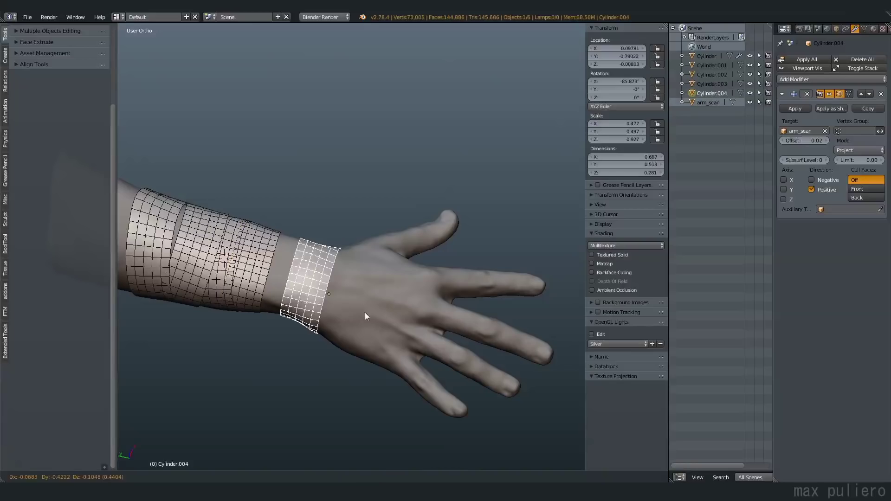
click(455, 353)
Scale the entire mesh of the newest band down to a small ring inside the hand.
middle_drag(455, 352, 413, 295)
key(Tab)
key(a)
key(a)
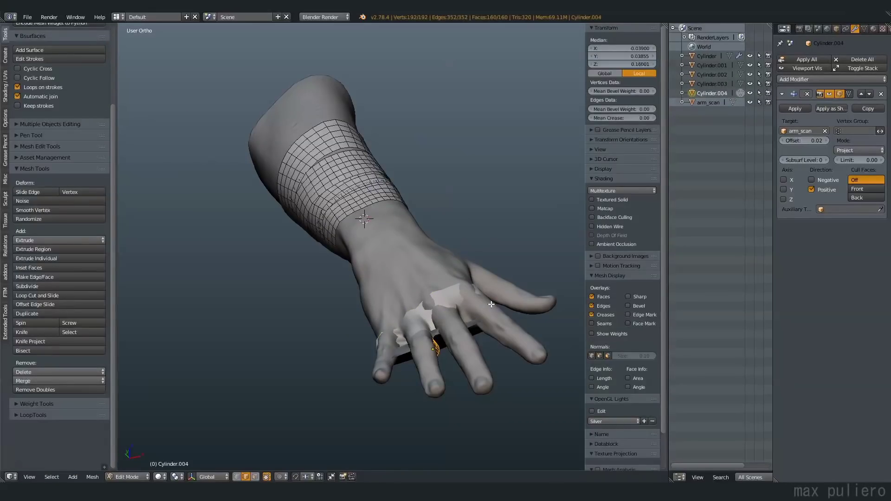
key(s)
click(429, 325)
key(z)
middle_drag(428, 325, 458, 317)
key(ctrl+KP_3)
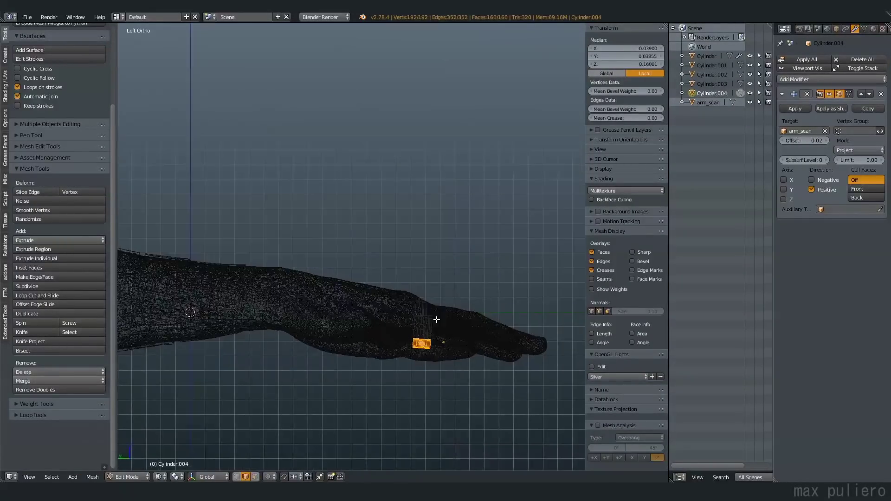
Move the small ring's mesh forward inside the hand onto the ring finger and return to object mode.
scroll(436, 329, up, 3)
key(g)
click(458, 339)
key(z)
key(Tab)
middle_drag(382, 342, 439, 391)
Rotate and reposition the small band so that it wraps squarely around the base of the ring finger.
key(r)
click(494, 393)
key(g)
click(500, 397)
key(z)
mouse_move(500, 397)
middle_down()
mouse_move(474, 364)
mouse_move(458, 390)
mouse_move(427, 403)
mouse_move(438, 280)
mouse_move(404, 345)
middle_up()
key(Tab)
key(g)
click(439, 385)
key(z)
key(Tab)
scroll(405, 344, up, 4)
Duplicate the ring-finger band and place the copy partly over the first one, toward the fingertip.
key(shift+d)
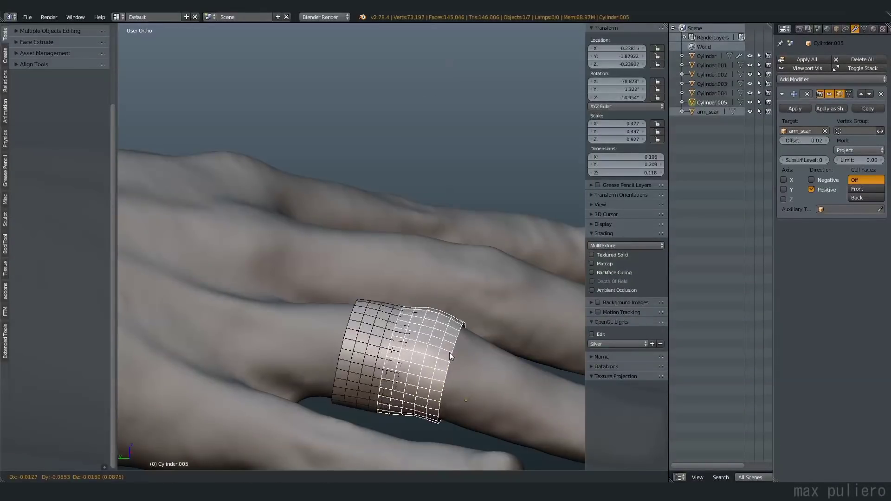
click(424, 352)
key(r)
click(428, 330)
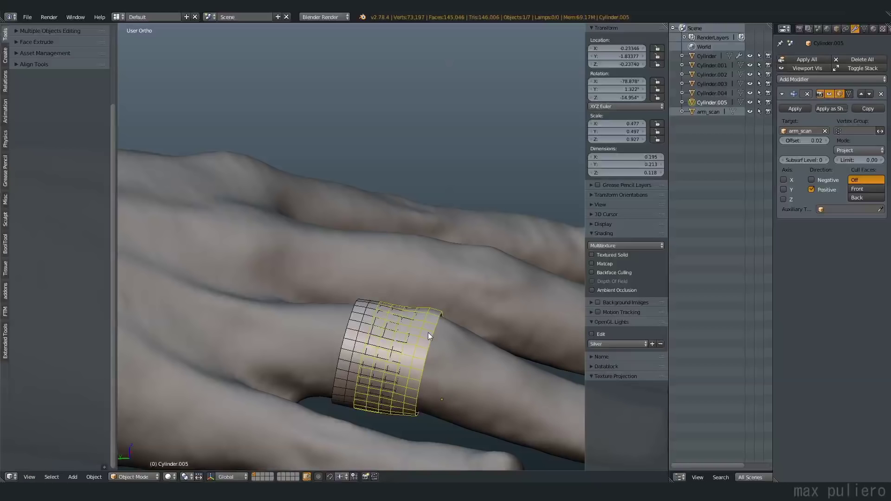
Move the copied finger band's origin to its geometry, then tilt and shift the copy across the first band.
key(shift+ctrl+alt+c)
click(425, 342)
middle_drag(425, 346, 452, 324)
key(r)
click(434, 314)
key(g)
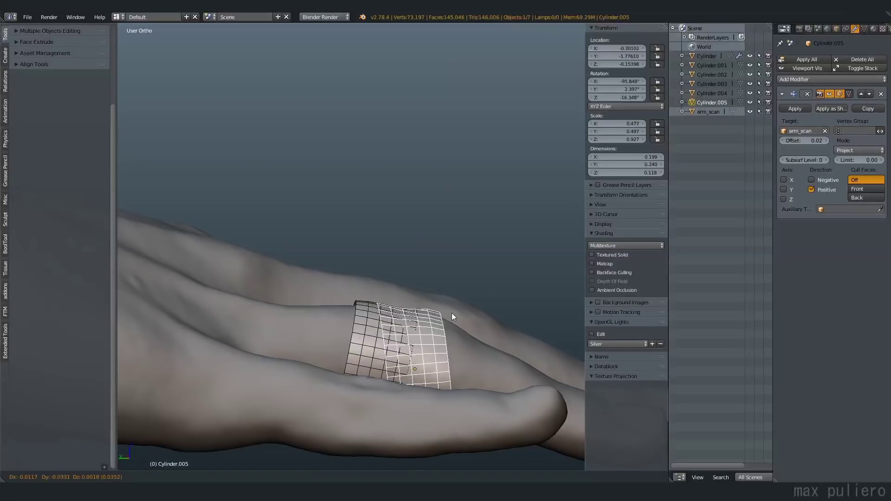
click(455, 314)
Duplicate the finger band again and rotate the third copy so it crosses the other two on the ring finger.
key(shift+d)
click(368, 326)
key(r)
click(431, 332)
middle_drag(431, 333, 350, 356)
scroll(350, 357, down, 2)
key(r)
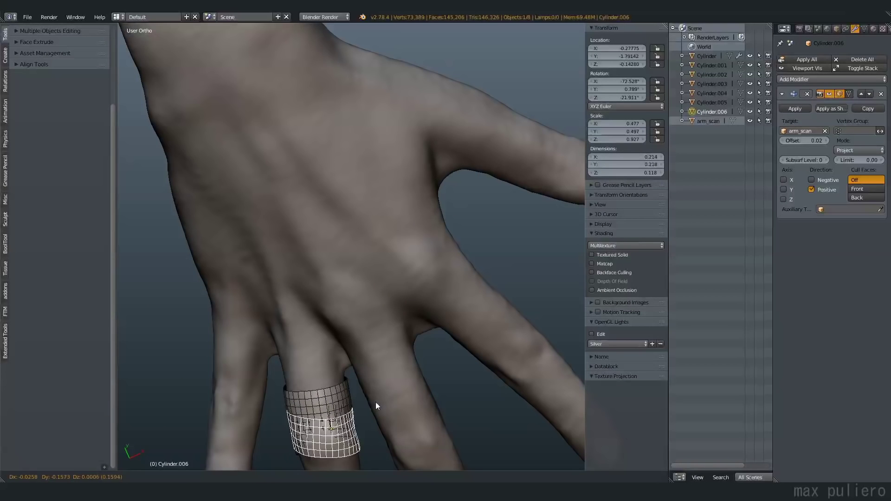
click(377, 420)
Select all objects and turn off their wire overlay in the object display settings.
key(a)
middle_drag(377, 420, 290, 241)
scroll(376, 261, down, 5)
key(a)
shift+right_click(290, 242)
click(837, 29)
scroll(494, 289, up, 5)
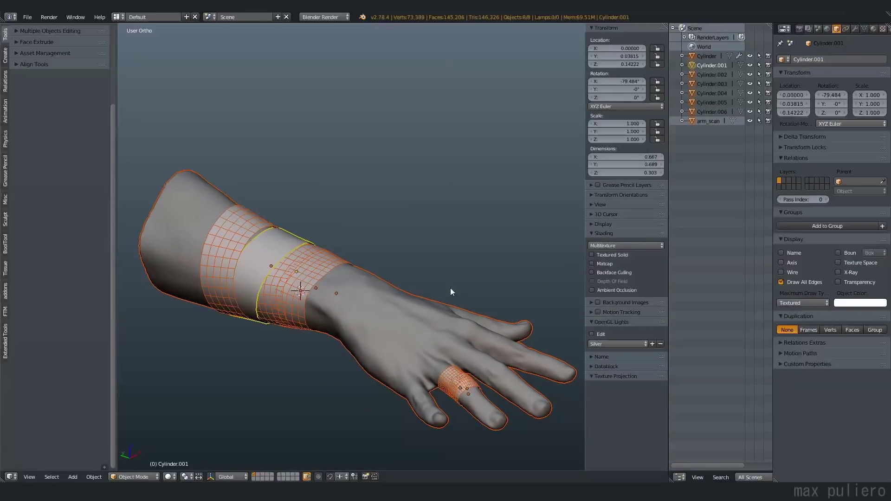
click(791, 273)
key(a)
Select the four forearm bands and add a Solidify modifier to the third band, Cylinder.002.
right_click(408, 249)
middle_drag(409, 249, 433, 271)
scroll(433, 271, up, 4)
shift+right_click(478, 267)
shift+right_click(542, 302)
scroll(542, 302, down, 3)
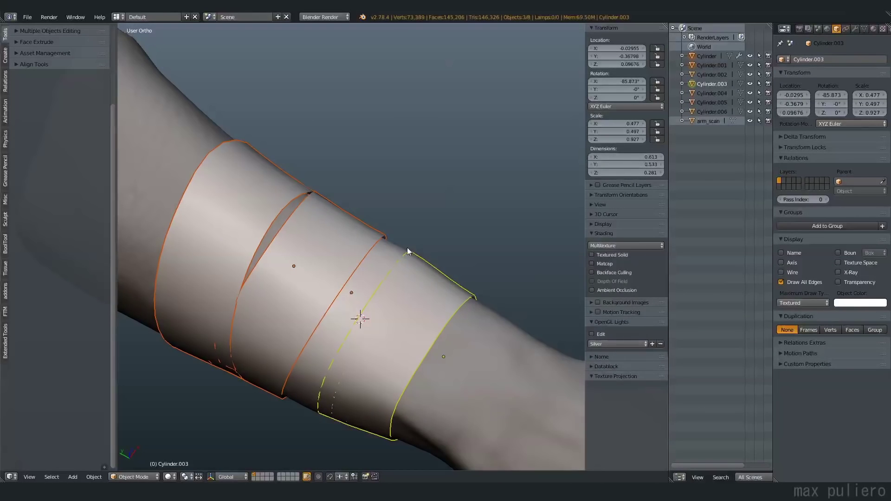
shift+right_click(399, 246)
scroll(428, 224, down, 2)
click(856, 28)
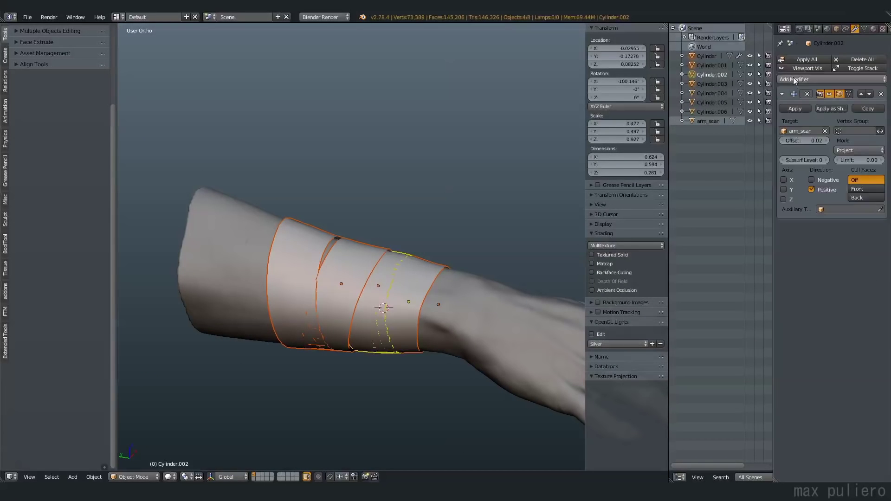
click(794, 79)
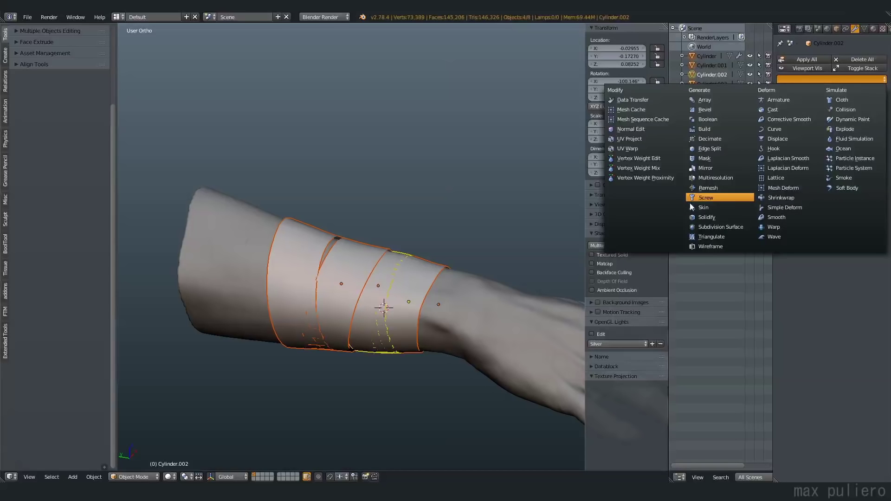
click(707, 216)
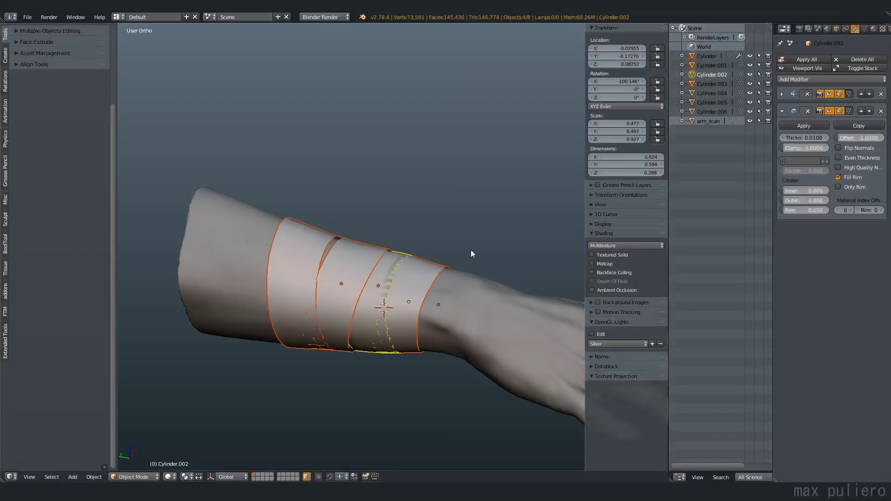
Set the third forearm band's Solidify thickness to -0.0320.
right_click(390, 271)
scroll(389, 274, up, 5)
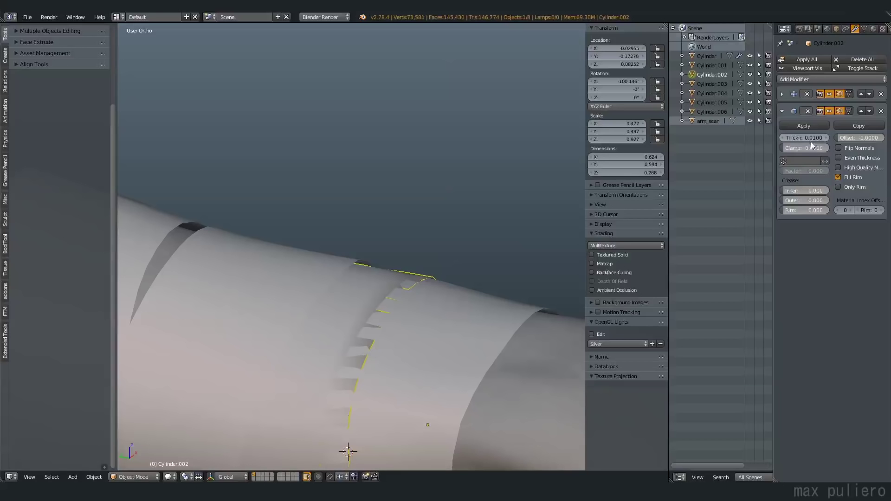
drag(812, 138, 795, 143)
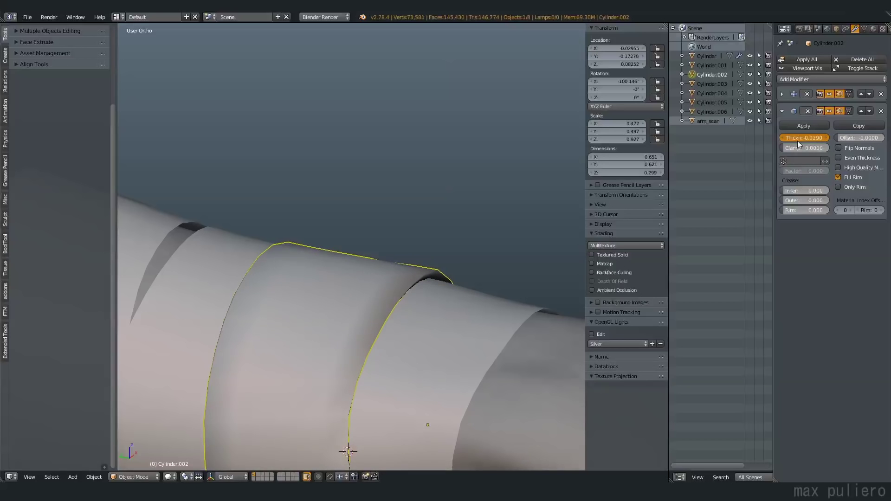
drag(798, 141, 794, 141)
Copy the third band's modifiers to the other forearm bands and add a level 2 Subdivision Surface to all four.
middle_drag(522, 269, 324, 213)
key(ctrl+q)
middle_drag(404, 161, 471, 232)
shift+right_click(470, 233)
shift+right_click(436, 199)
shift+right_click(339, 167)
shift+right_click(301, 140)
shift+right_click(413, 197)
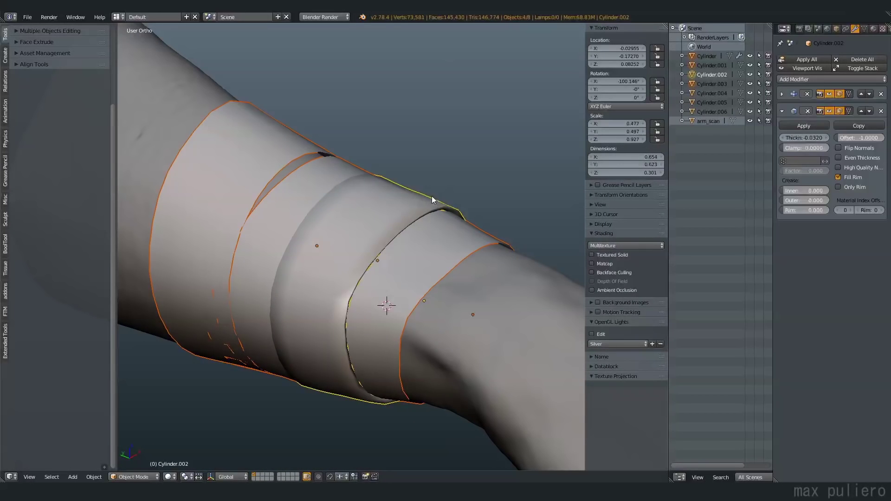
key(ctrl+l)
click(419, 253)
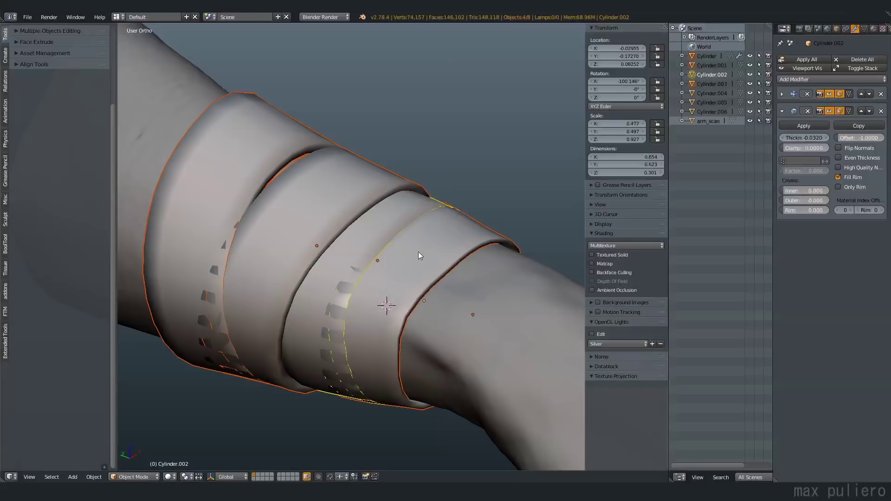
middle_drag(411, 219, 323, 227)
key(ctrl+2)
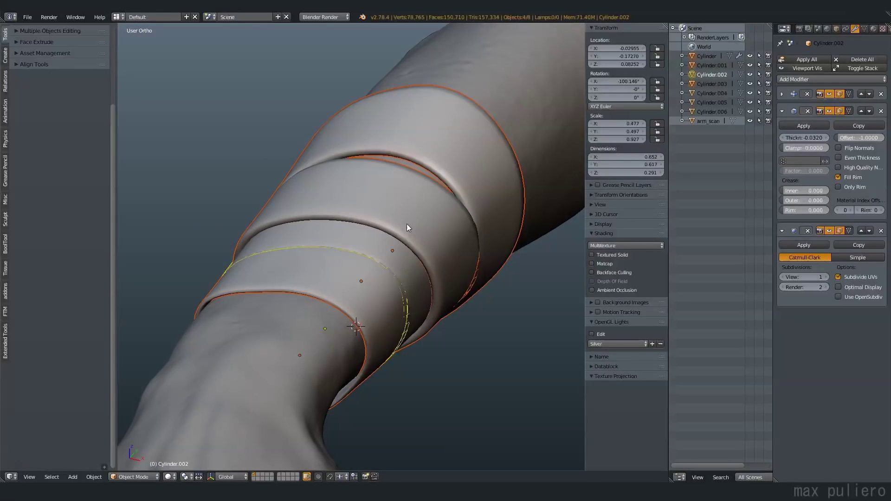
Select the four forearm bands and lower their Shrinkwrap offset so they sit closer to the arm.
middle_drag(407, 224, 390, 190)
key(a)
right_click(399, 188)
shift+right_click(439, 181)
shift+right_click(291, 211)
shift+right_click(242, 221)
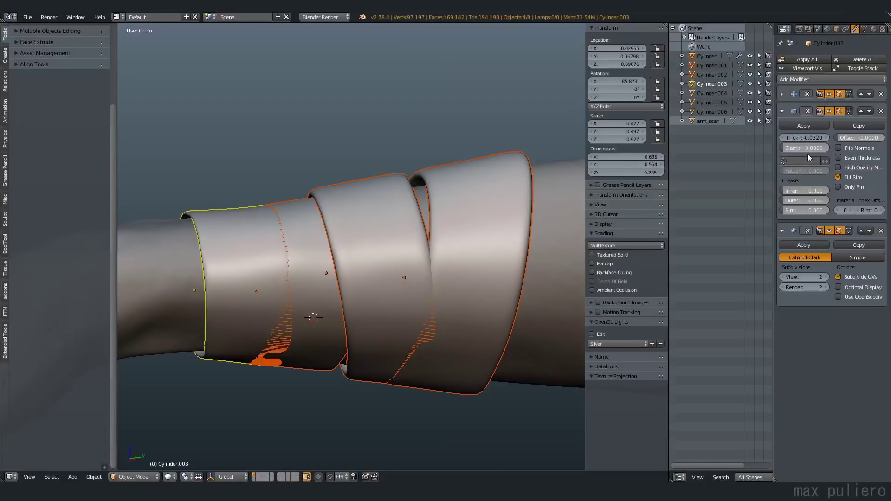
click(782, 94)
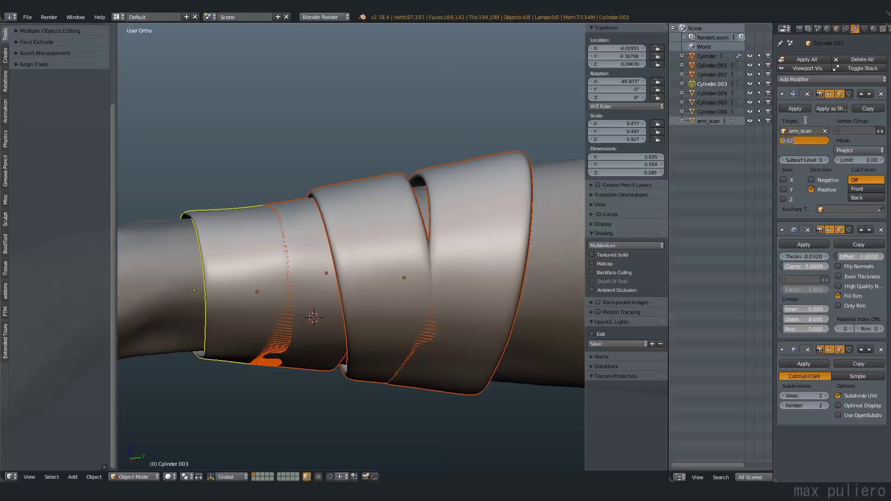
Raise the Solidify offset of the band nearest the elbow and set the third band's Solidify offset to -0.2264.
click(452, 168)
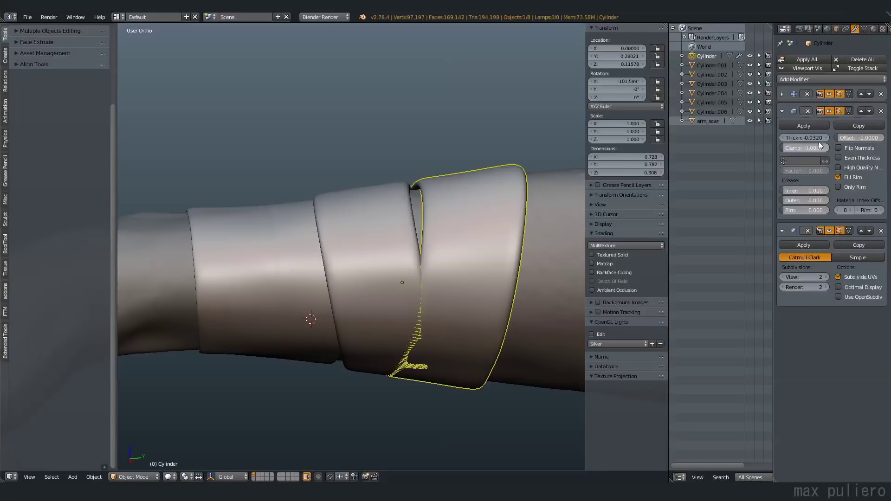
drag(855, 137, 867, 138)
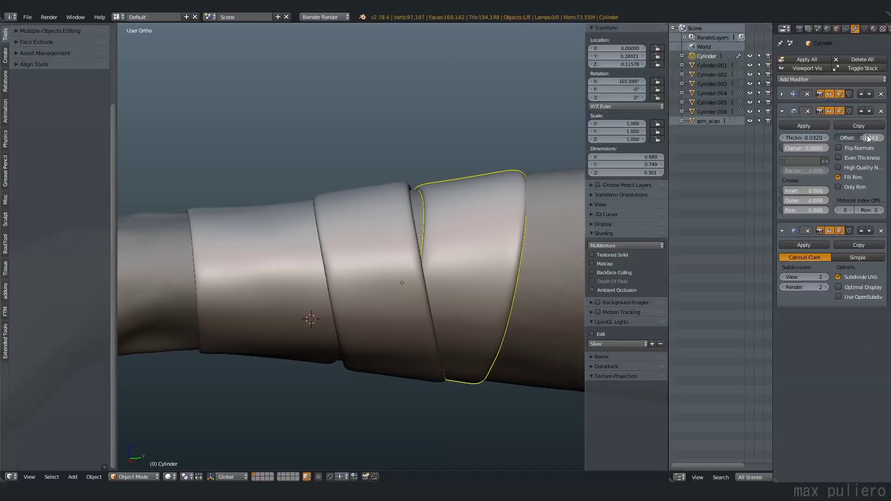
right_click(325, 207)
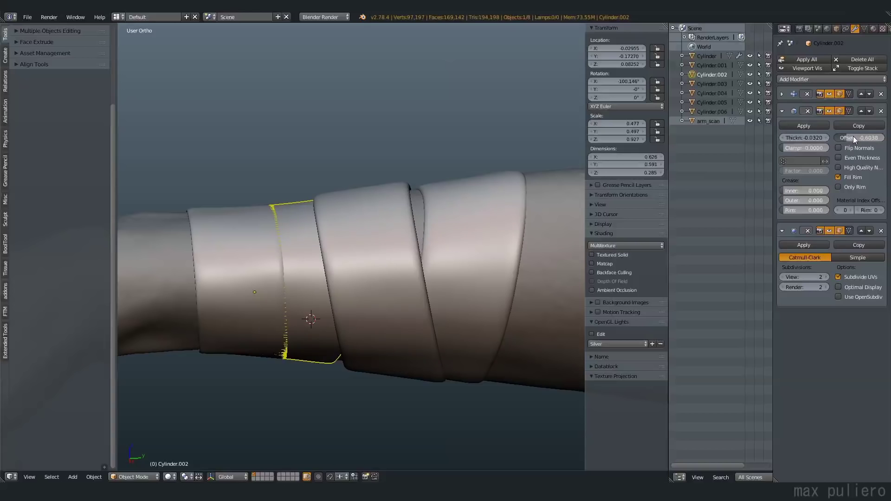
mouse_move(856, 137)
mouse_down()
mouse_move(837, 134)
mouse_move(858, 135)
mouse_up()
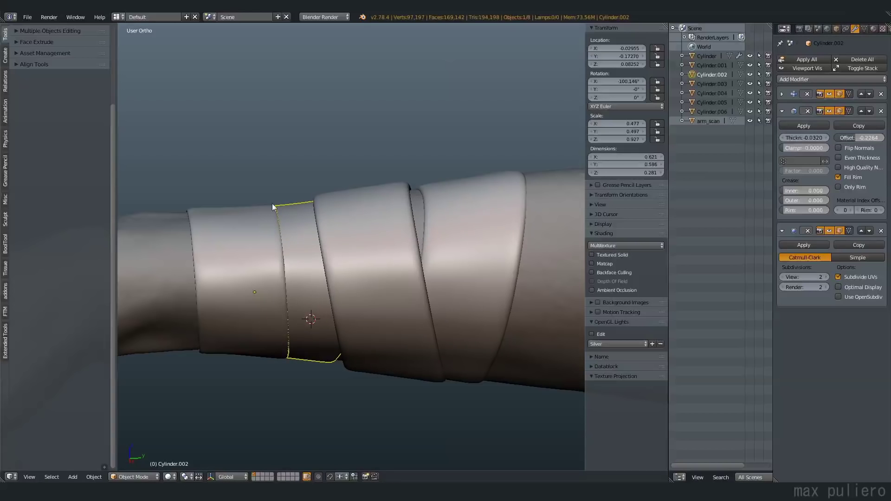
Set the wrist band's Shrinkwrap offset to 0.003 and its Solidify offset to -0.9434.
right_click(254, 210)
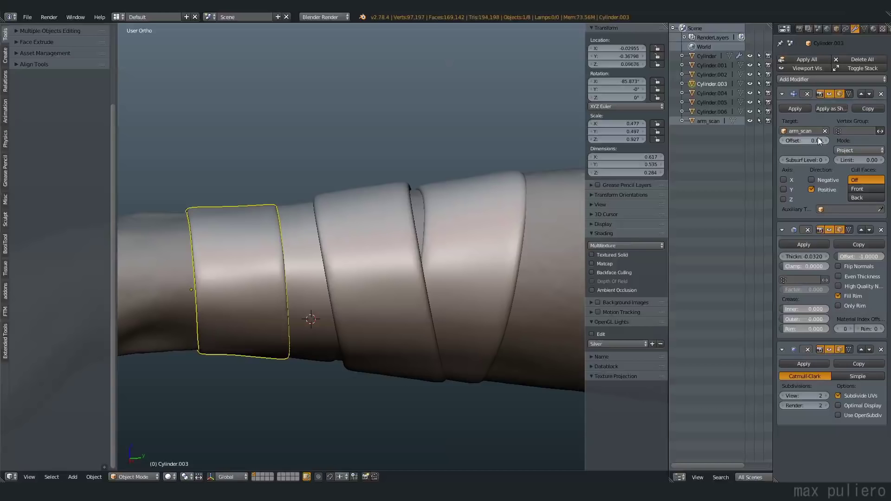
drag(812, 140, 812, 141)
drag(845, 255, 850, 255)
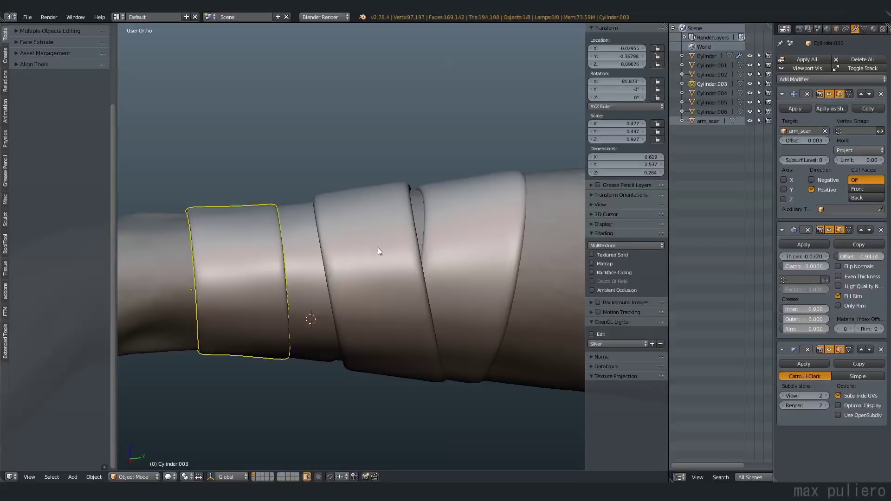
Examine how the thickened forearm bands overlap from several sides of the arm.
key(a)
middle_drag(372, 249, 451, 179)
right_click(452, 224)
key(a)
middle_drag(427, 244, 399, 194)
scroll(398, 198, down, 4)
middle_drag(403, 252, 434, 242)
scroll(435, 242, up, 1)
Add a Bevel modifier limited by angle to the second forearm band and place it before the Subdivision Surface.
right_click(453, 202)
middle_drag(453, 201, 740, 152)
click(783, 111)
click(801, 78)
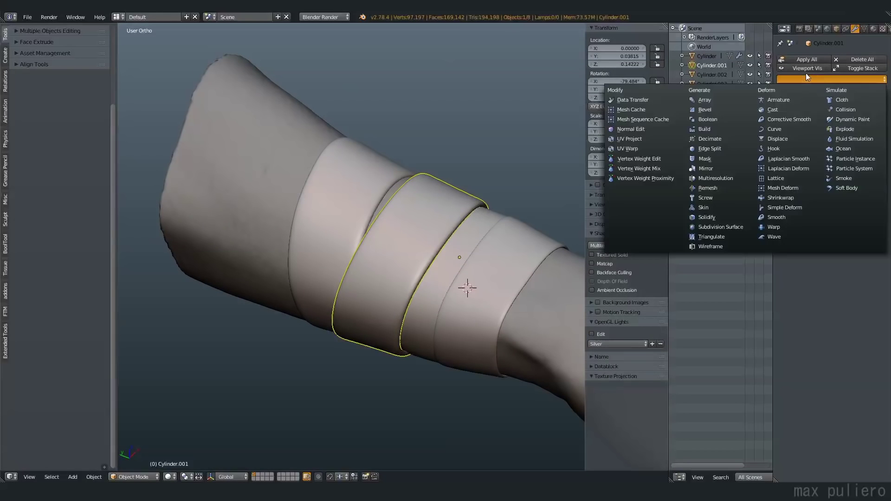
click(714, 110)
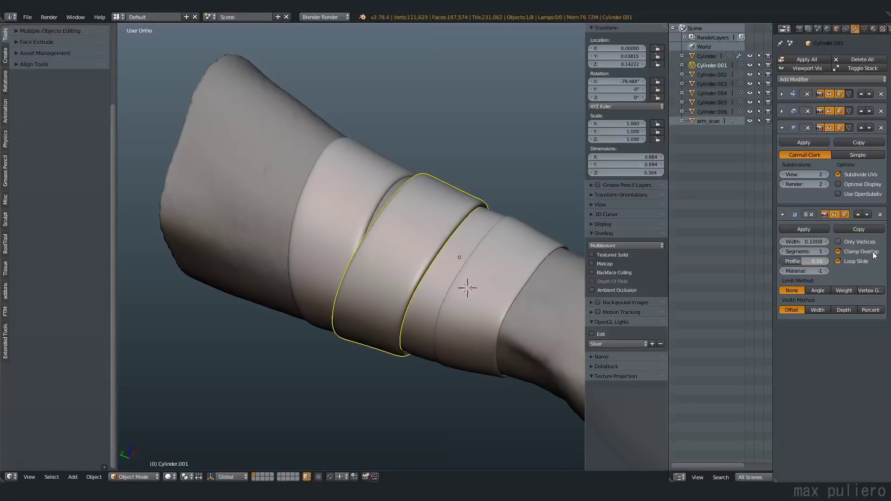
click(859, 214)
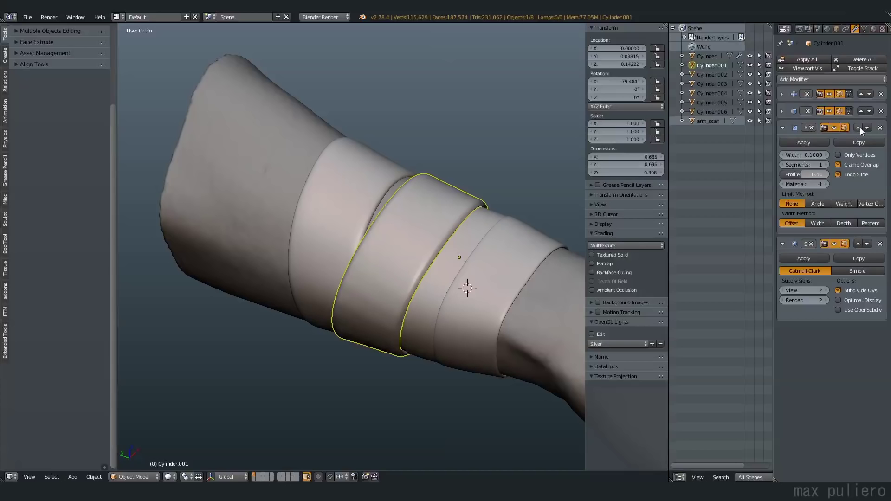
click(822, 205)
Examine the beveled band's mesh in wireframe and in edit mode.
scroll(428, 217, up, 3)
key(z)
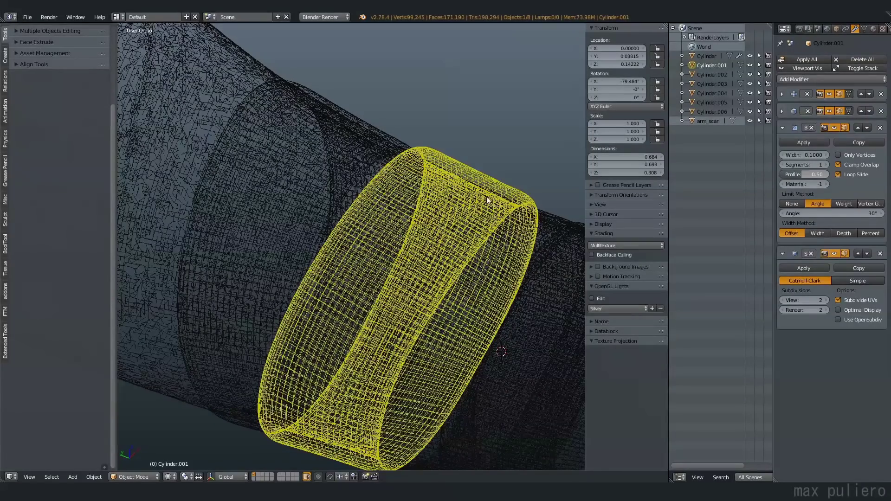
key(z)
key(Tab)
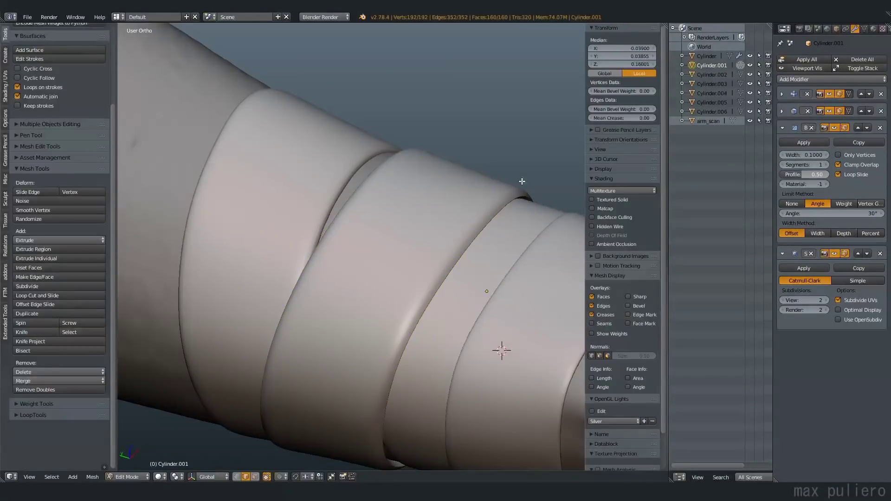
key(z)
key(z)
key(Tab)
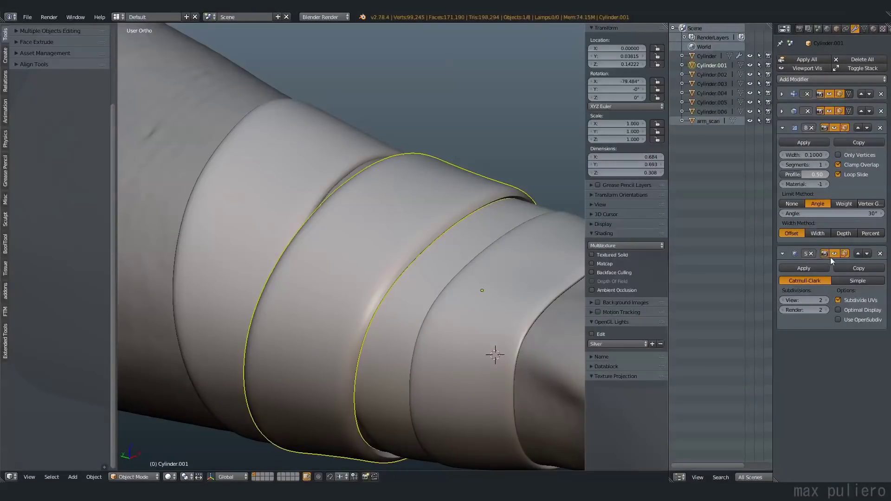
Hide the second band's Subdivision Surface in the viewport and set its Bevel angle to 45° and width to 0.0070.
click(835, 254)
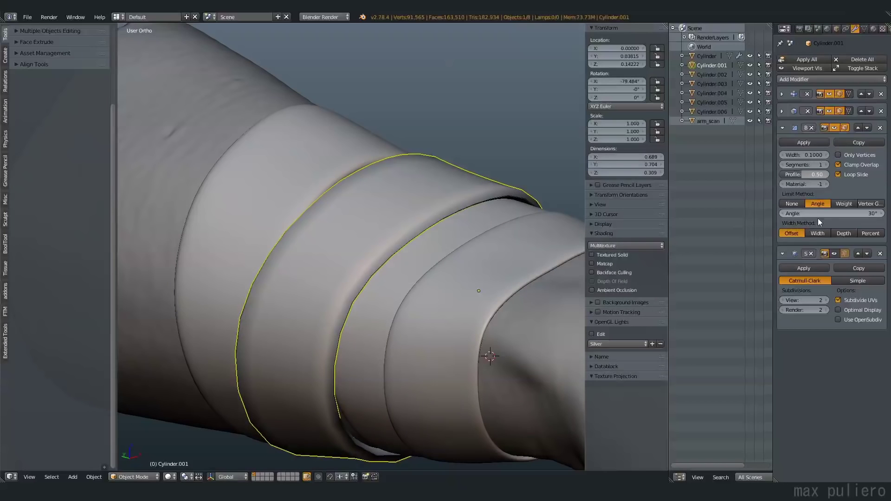
click(835, 213)
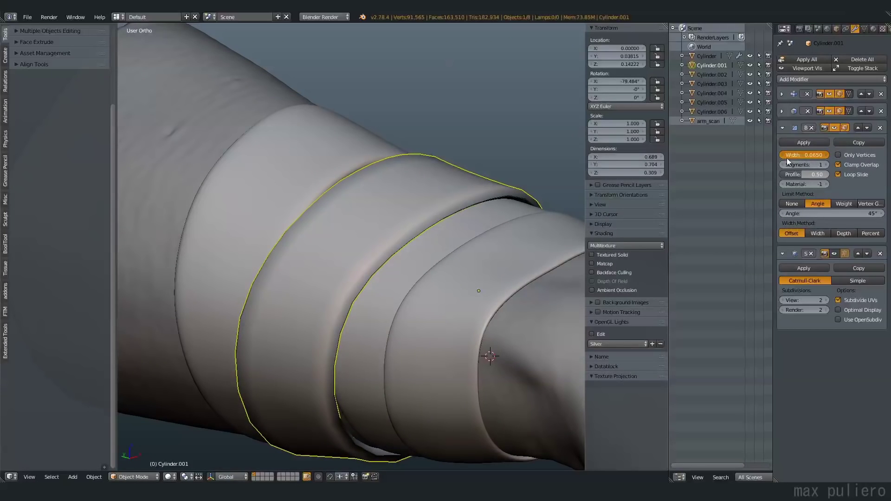
drag(785, 158, 745, 163)
key(z)
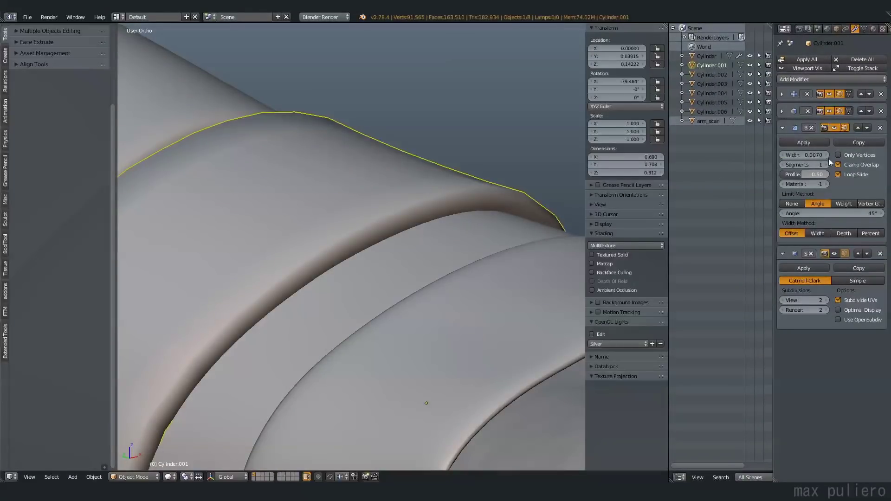
Set the second band's Bevel to 3 segments and check the rounded edges.
click(827, 164)
click(827, 165)
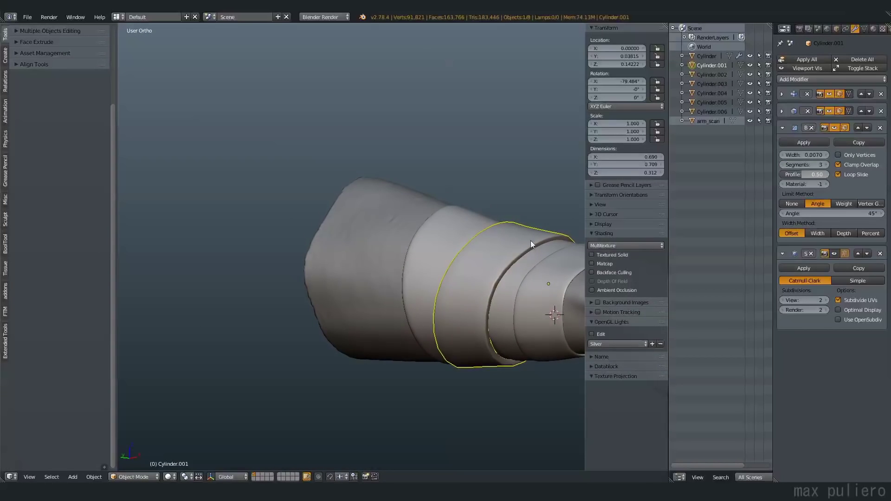
scroll(531, 234, up, 2)
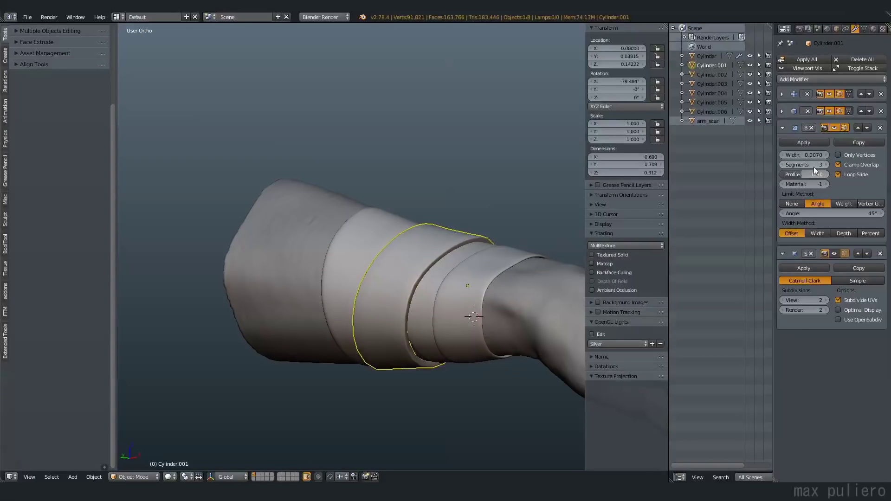
scroll(465, 251, up, 4)
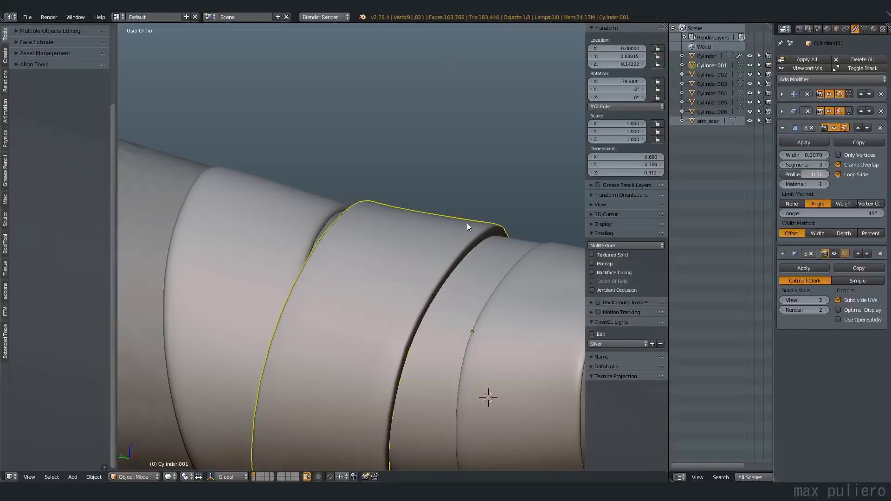
scroll(502, 271, down, 4)
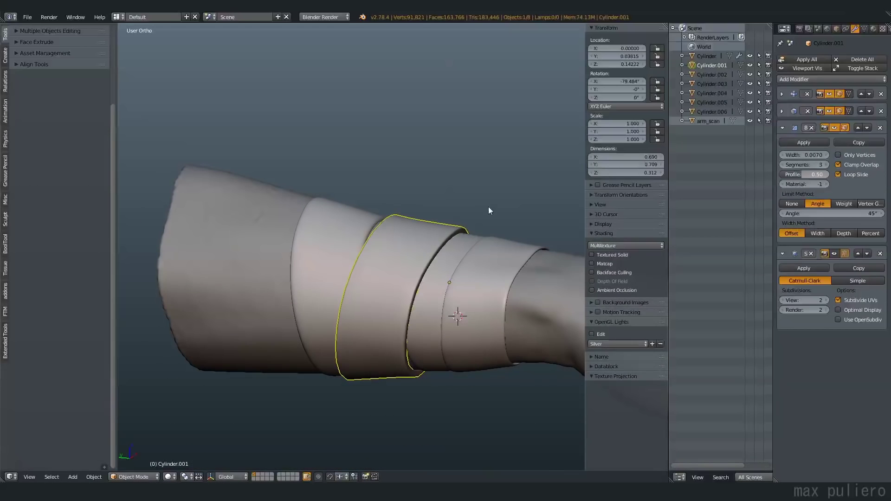
Add the other forearm bands to the selection and link the second band's modifiers to all of them.
shift+right_click(506, 242)
shift+right_click(446, 225)
shift+right_click(445, 227)
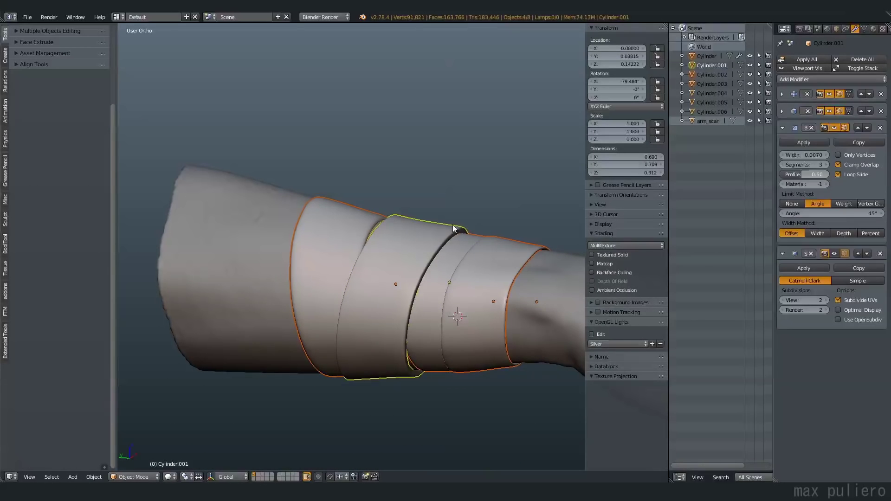
key(ctrl+c)
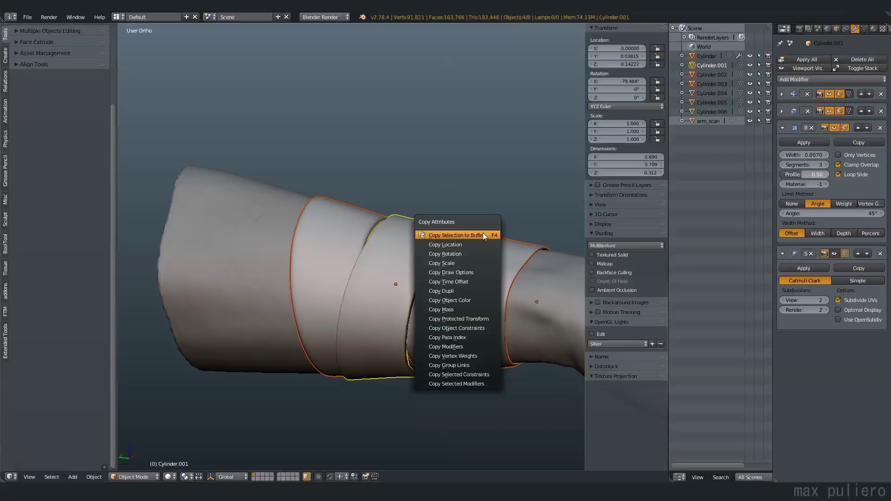
key(Escape)
key(ctrl+l)
click(479, 256)
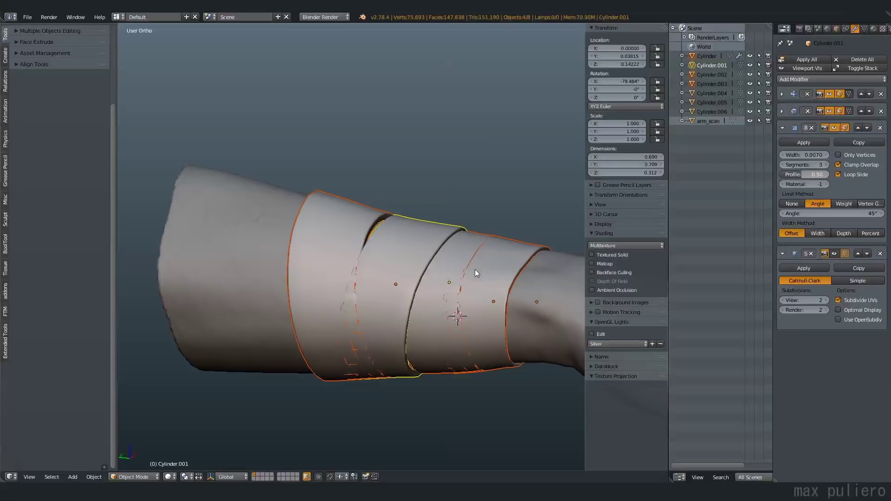
Examine the second band (Cylinder.001) and its overlaps in solid and wireframe display and in edit mode.
key(a)
middle_drag(436, 251, 414, 245)
right_click(395, 255)
key(Tab)
key(z)
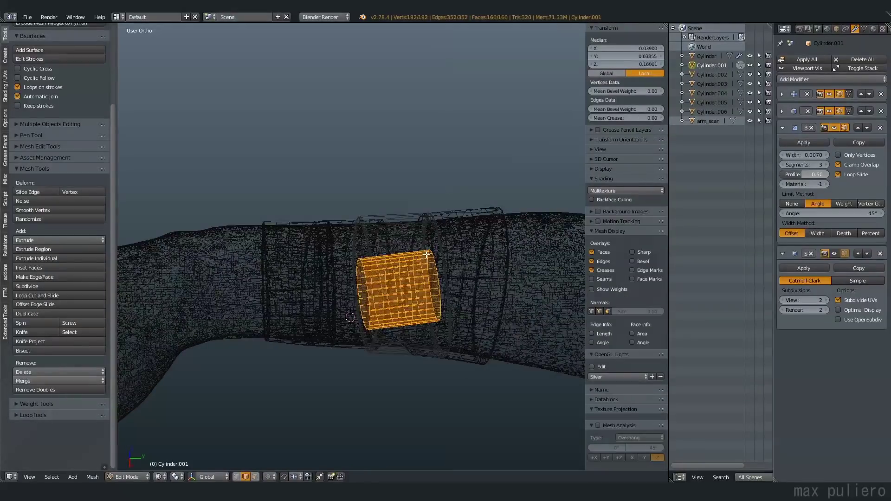
key(Tab)
key(z)
key(Tab)
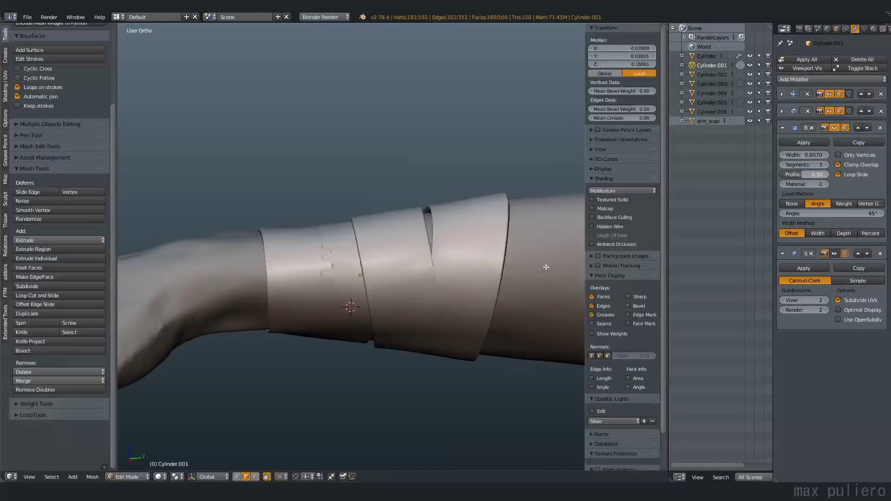
mouse_move(449, 268)
middle_down()
mouse_move(427, 267)
mouse_move(445, 269)
mouse_move(417, 251)
middle_up()
key(z)
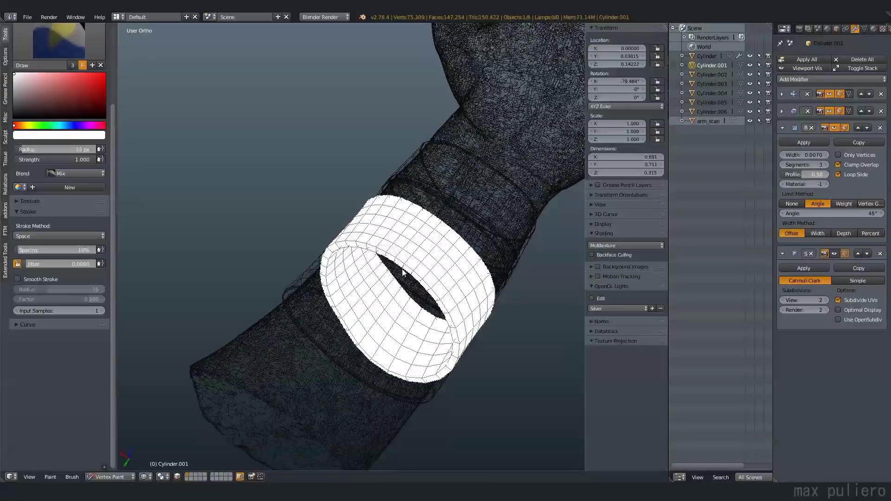
key(z)
mouse_move(418, 251)
middle_down()
mouse_move(397, 228)
mouse_move(398, 275)
mouse_move(415, 233)
middle_up()
key(a)
key(z)
key(a)
key(a)
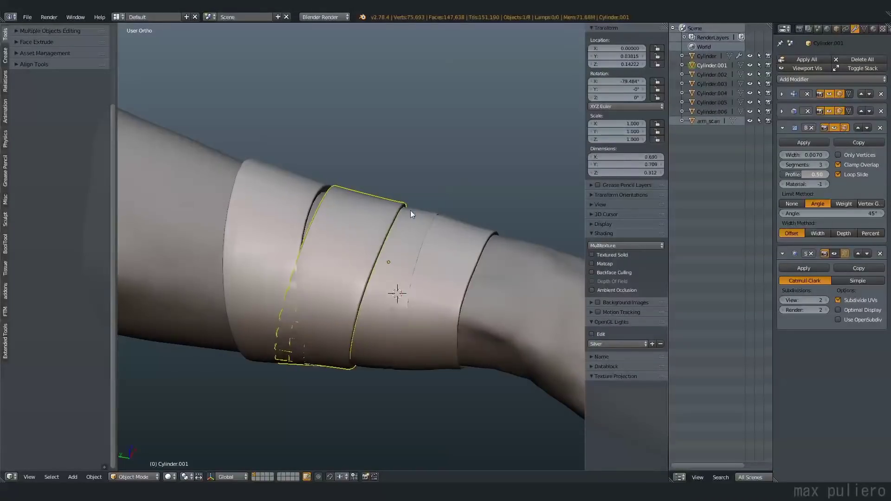
key(a)
middle_drag(409, 202, 335, 257)
Select the Cylinder.002 band near the wrist, collapse its Bevel and Subdivision Surface settings, and add a Displace modifier.
right_click(289, 274)
shift+middle_drag(289, 275, 371, 241)
scroll(372, 241, up, 5)
key(z)
key(z)
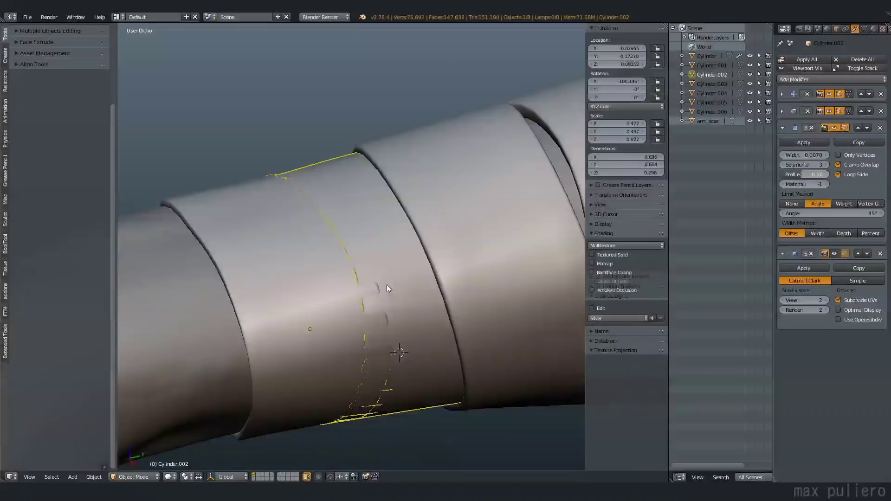
middle_drag(386, 285, 375, 263)
click(783, 128)
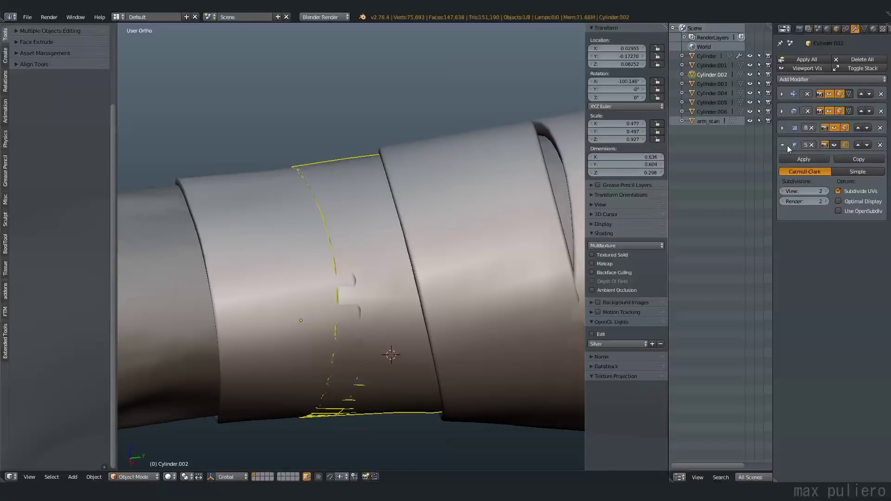
click(783, 144)
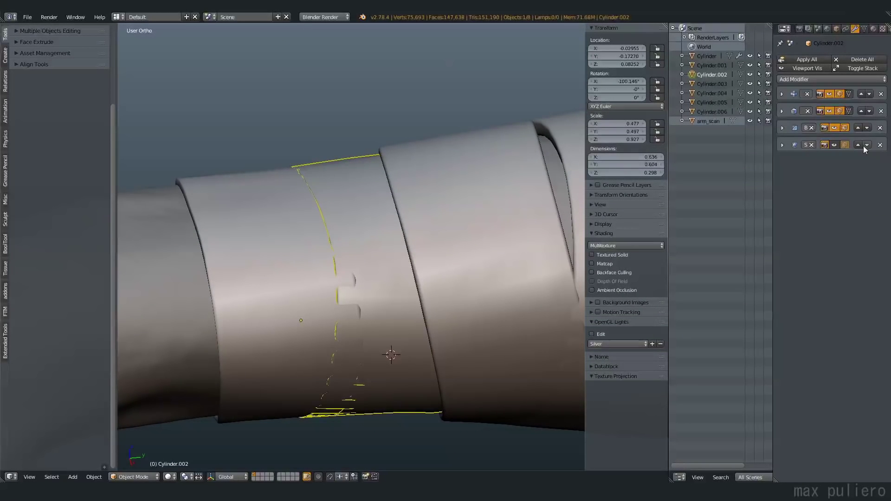
click(783, 145)
click(781, 148)
click(821, 77)
click(792, 138)
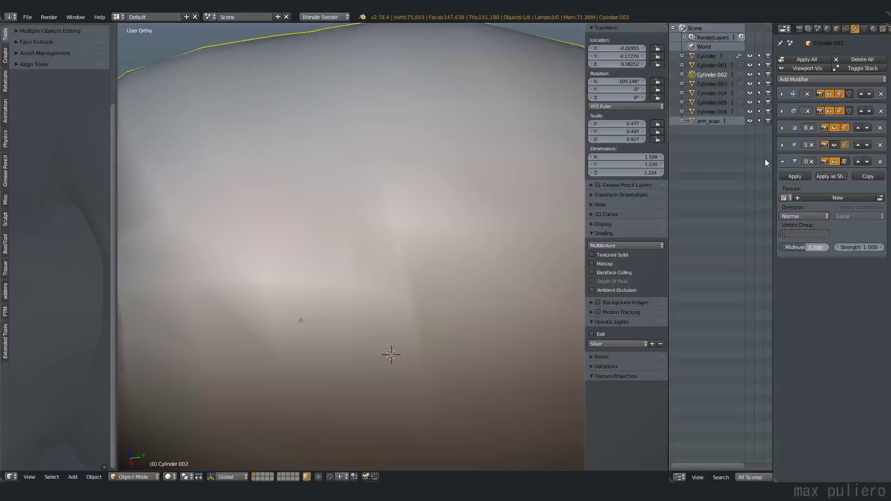
Widen the modifier settings area and move the Displace modifier up the stack to directly after the Shrinkwrap.
click(859, 162)
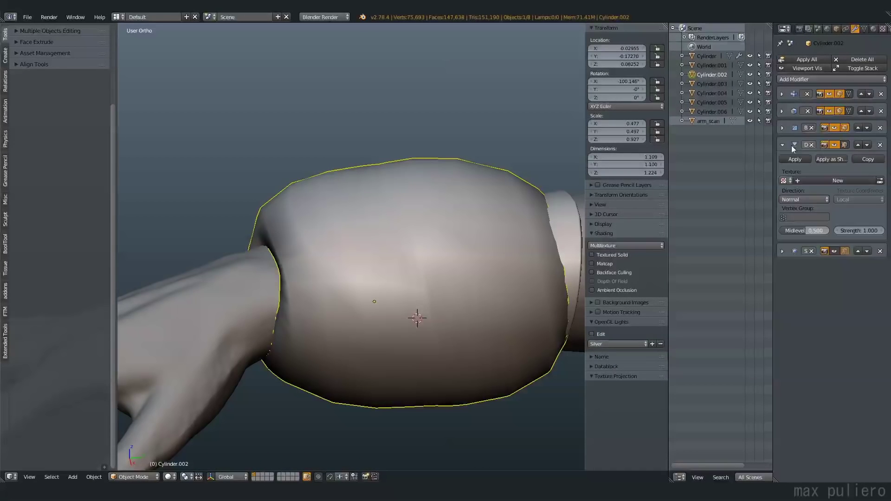
click(862, 70)
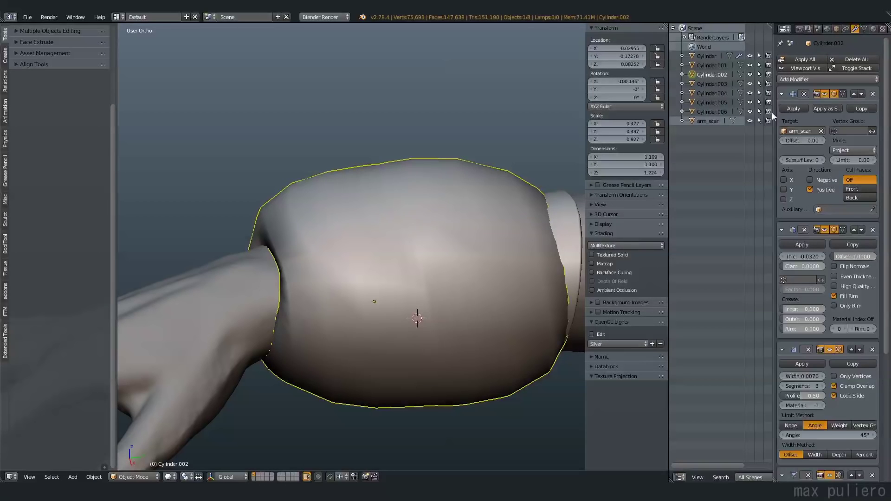
drag(774, 107, 738, 111)
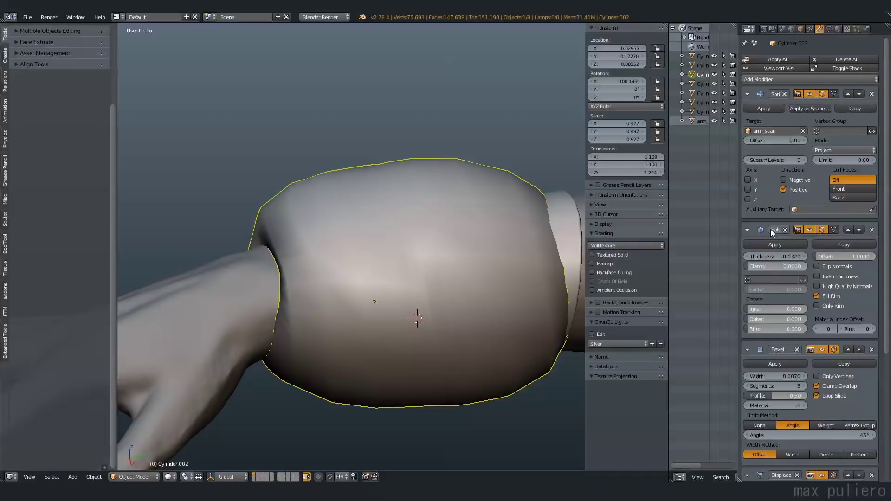
scroll(789, 297, down, 8)
scroll(838, 179, up, 8)
click(848, 69)
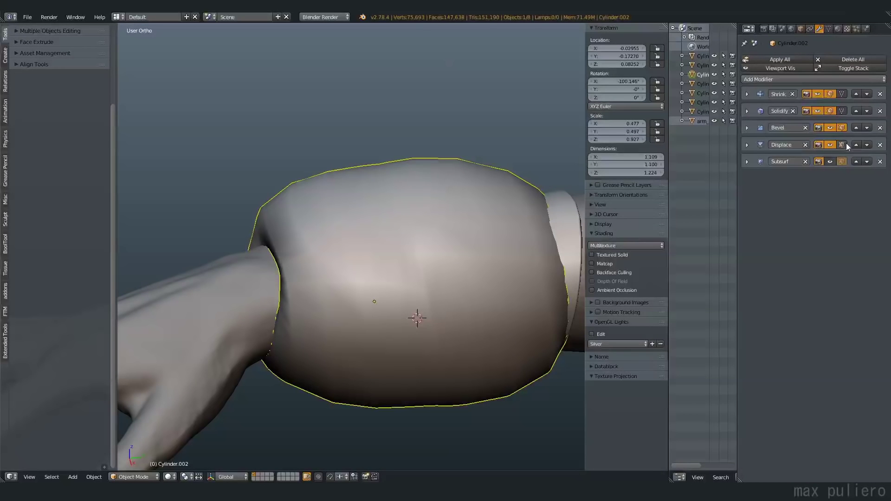
click(856, 145)
click(857, 128)
Set the Displace strength of the Cylinder.002 band to 0.040.
middle_drag(409, 253, 459, 246)
click(748, 110)
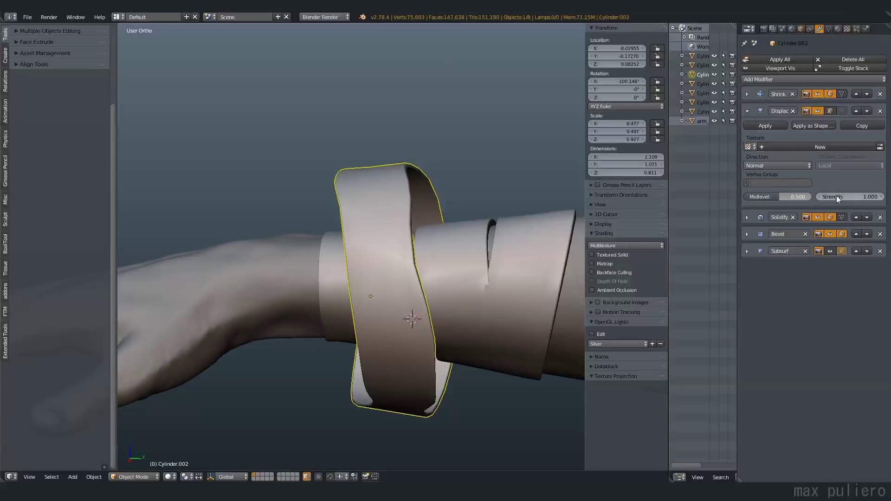
drag(845, 198, 798, 211)
middle_drag(428, 259, 474, 302)
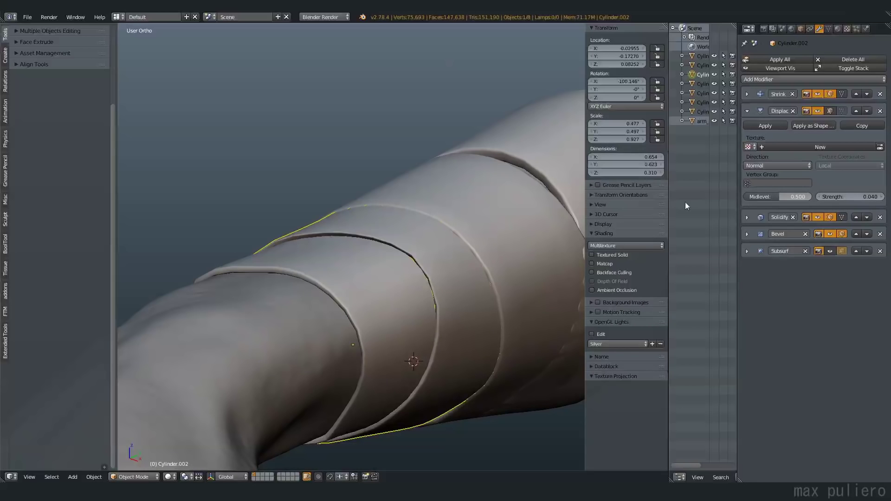
Switch the Cylinder.002 band to Weight Paint mode and paint full weight along its wrist-side edge.
key(Tab)
click(456, 241)
middle_drag(457, 240, 401, 290)
drag(359, 247, 403, 391)
mouse_move(404, 391)
middle_down()
mouse_move(394, 304)
mouse_move(367, 283)
middle_up()
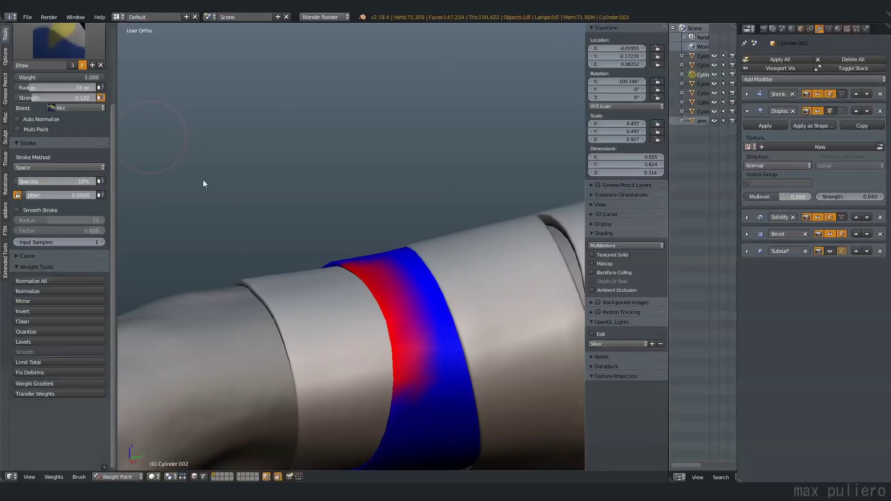
mouse_move(382, 315)
middle_down()
mouse_move(391, 348)
mouse_move(383, 408)
middle_up()
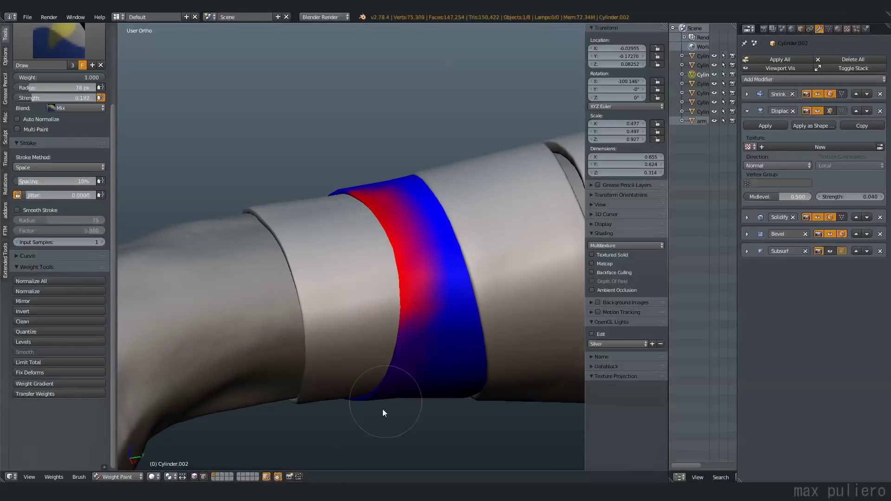
Assign the painted vertex group "Group" to the Displace modifier and check the overlap in Object Mode.
click(790, 185)
click(789, 195)
mouse_move(447, 233)
middle_down()
mouse_move(431, 213)
mouse_move(467, 207)
mouse_move(453, 219)
middle_up()
key(ctrl+Tab)
key(a)
middle_drag(323, 266, 356, 269)
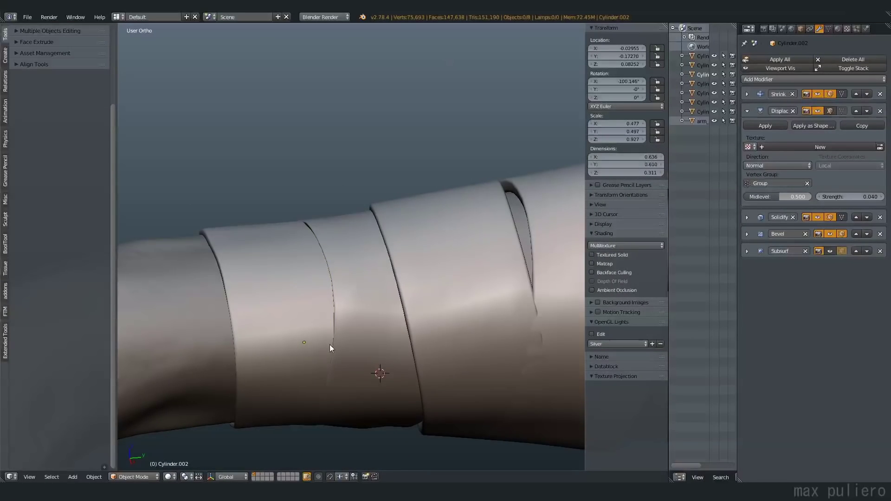
middle_drag(331, 344, 352, 280)
Return to Weight Paint mode and extend the weight along the underside of the Cylinder.002 band's wrist-side edge.
key(ctrl+Tab)
click(416, 244)
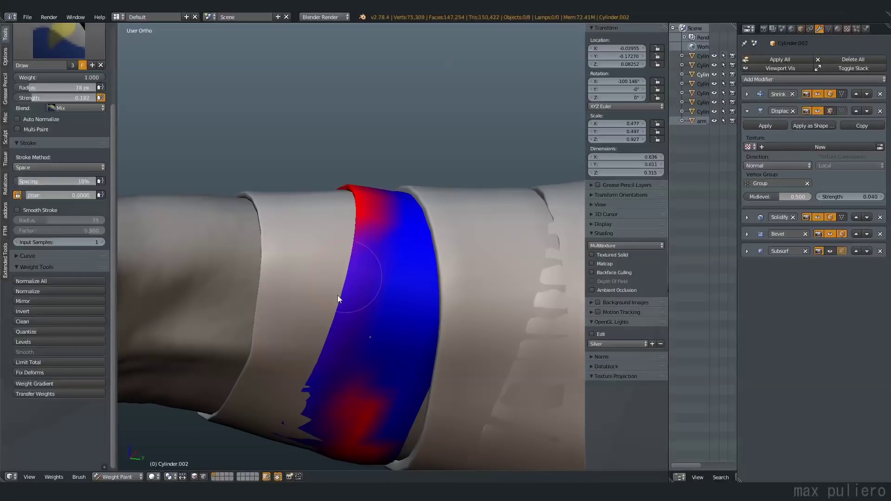
mouse_move(331, 321)
middle_down()
mouse_move(327, 361)
mouse_move(363, 219)
middle_up()
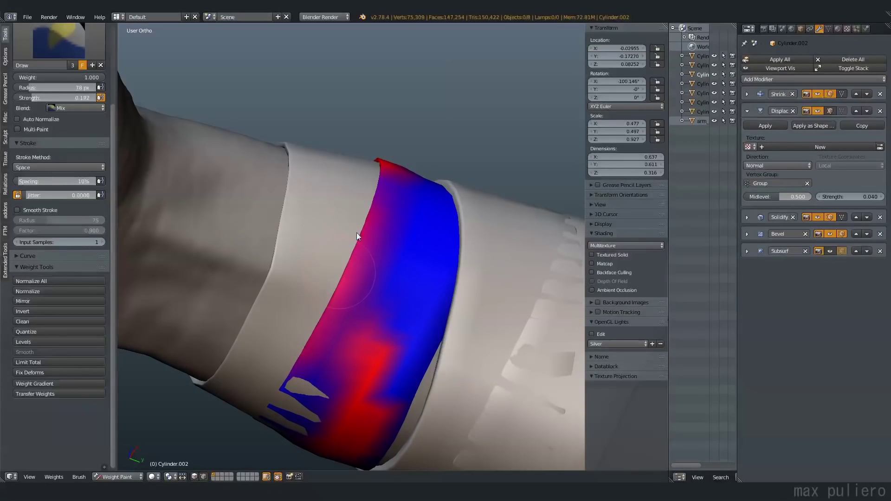
Remove the excess weight from the middle of the Cylinder.002 band with the Subtract brush.
click(72, 46)
click(34, 133)
mouse_move(355, 388)
mouse_down()
mouse_move(387, 318)
mouse_move(379, 331)
mouse_up()
middle_drag(380, 332, 338, 382)
mouse_move(300, 428)
middle_down()
mouse_move(260, 464)
mouse_move(305, 406)
middle_up()
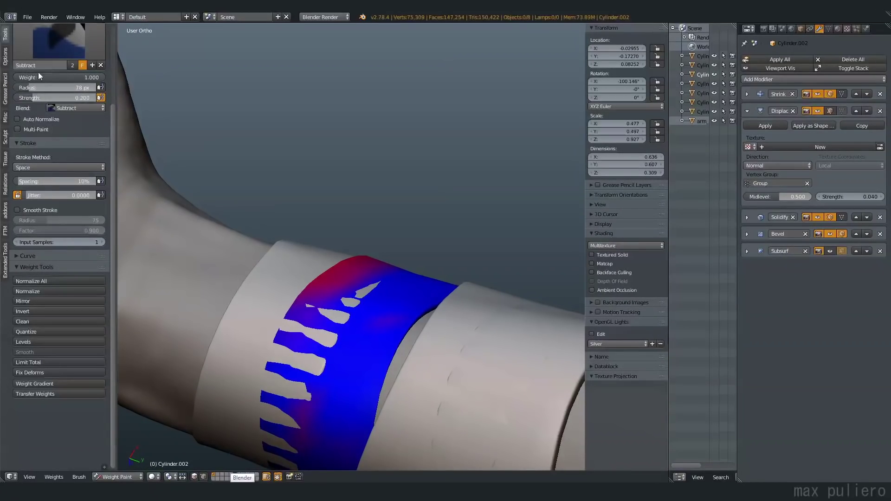
Build up weight with the Add brush around the rest of the Cylinder.002 band's wrist-side edge.
click(59, 39)
click(28, 80)
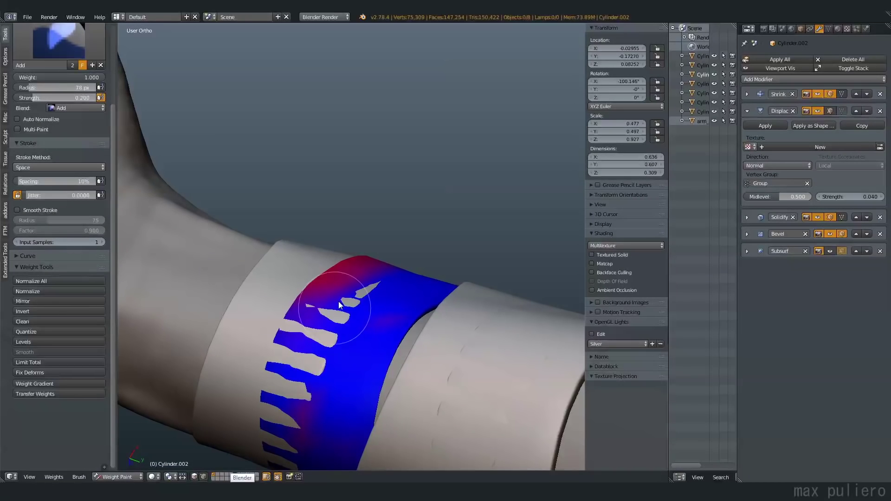
mouse_move(283, 395)
mouse_down()
mouse_move(318, 301)
mouse_move(245, 431)
mouse_move(282, 413)
mouse_up()
mouse_move(283, 414)
middle_down()
mouse_move(300, 388)
mouse_move(300, 330)
mouse_move(315, 417)
middle_up()
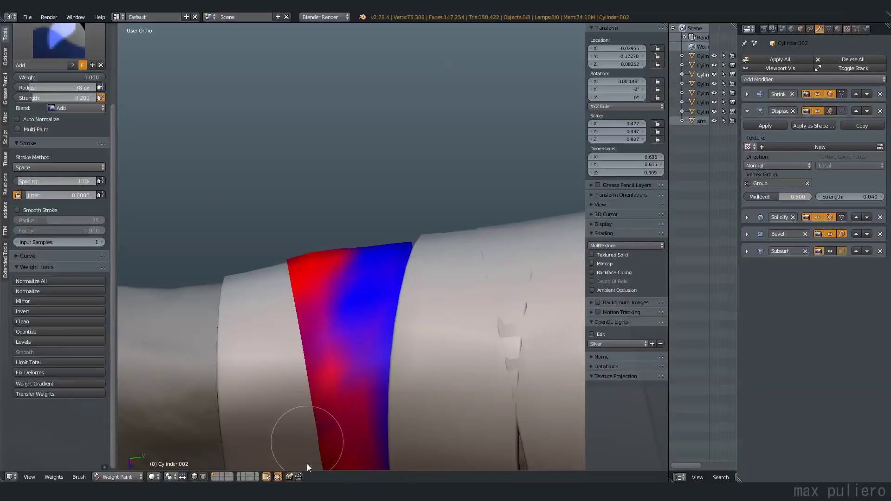
drag(304, 463, 304, 325)
mouse_move(304, 325)
middle_down()
mouse_move(271, 344)
mouse_move(266, 380)
mouse_move(292, 338)
middle_up()
key(z)
drag(246, 261, 267, 381)
key(z)
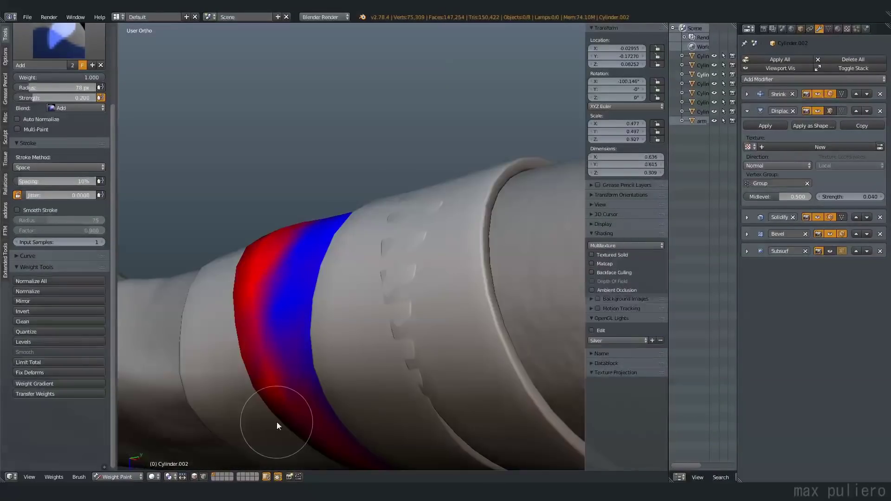
Inspect the displaced Cylinder.002 band in Object Mode and its base mesh in wireframe edit mode.
mouse_move(276, 425)
middle_down()
mouse_move(286, 280)
mouse_move(275, 264)
mouse_move(269, 196)
middle_up()
key(ctrl+Tab)
scroll(302, 232, down, 3)
mouse_move(341, 257)
middle_down()
mouse_move(278, 210)
mouse_move(315, 294)
middle_up()
key(Tab)
key(z)
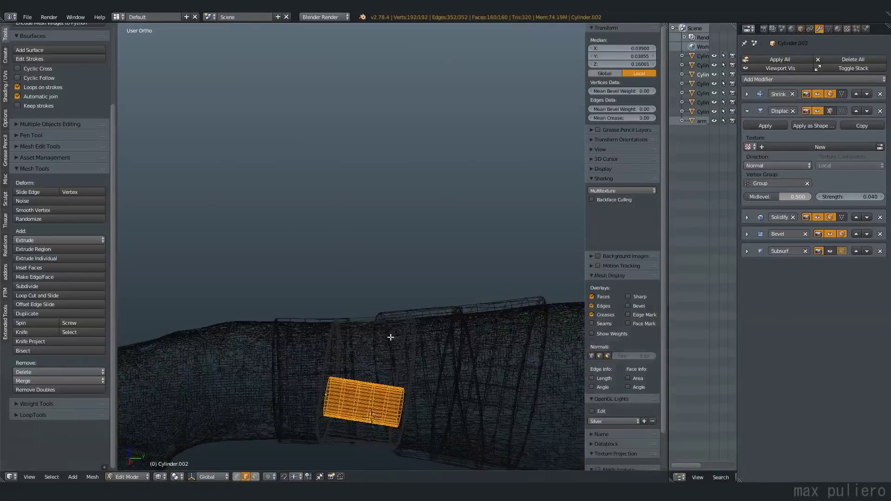
mouse_move(380, 326)
middle_down()
mouse_move(372, 332)
mouse_move(390, 318)
middle_up()
shift+middle_drag(392, 381, 394, 327)
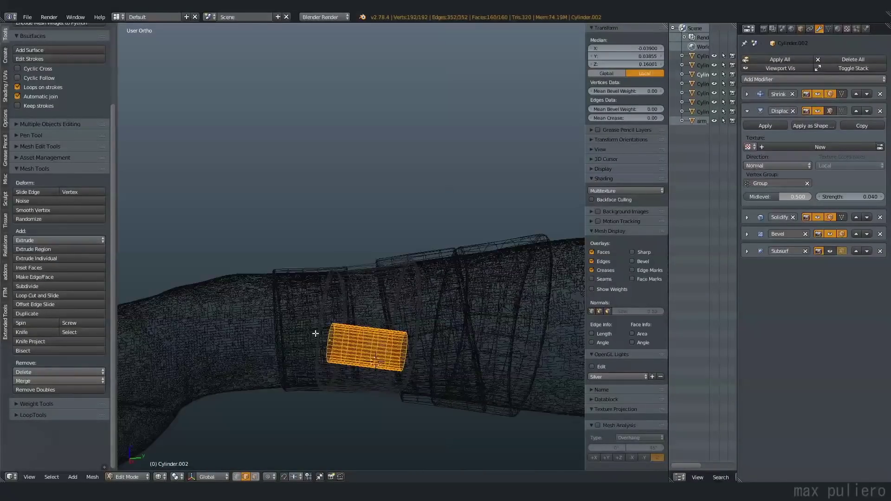
middle_drag(344, 341, 369, 343)
key(Tab)
key(z)
middle_drag(364, 282, 374, 319)
Select the neighbouring Cylinder.001 band and switch it to Weight Paint mode.
right_click(413, 269)
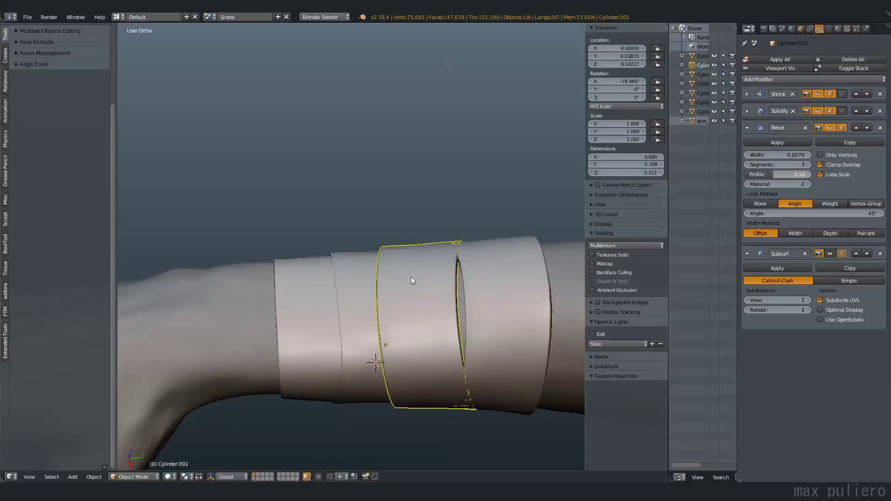
middle_drag(413, 269, 207, 418)
key(a)
middle_drag(19, 475, 414, 280)
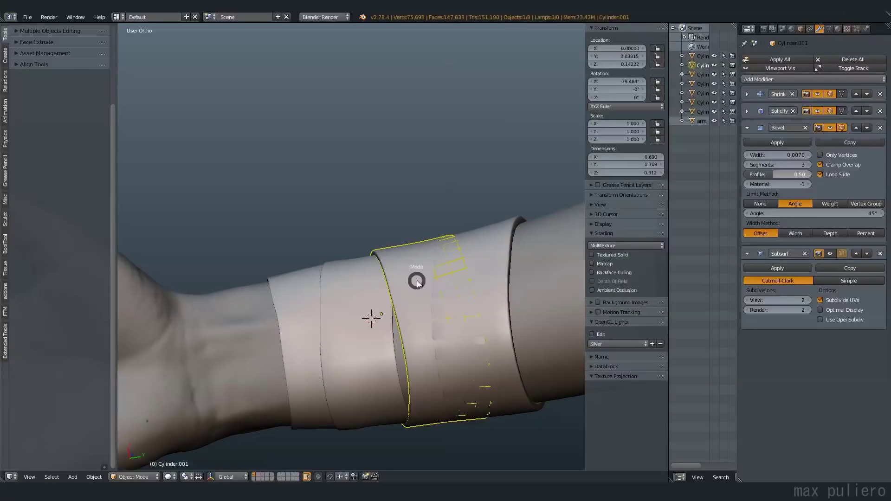
right_click(413, 280)
key(Tab)
click(467, 248)
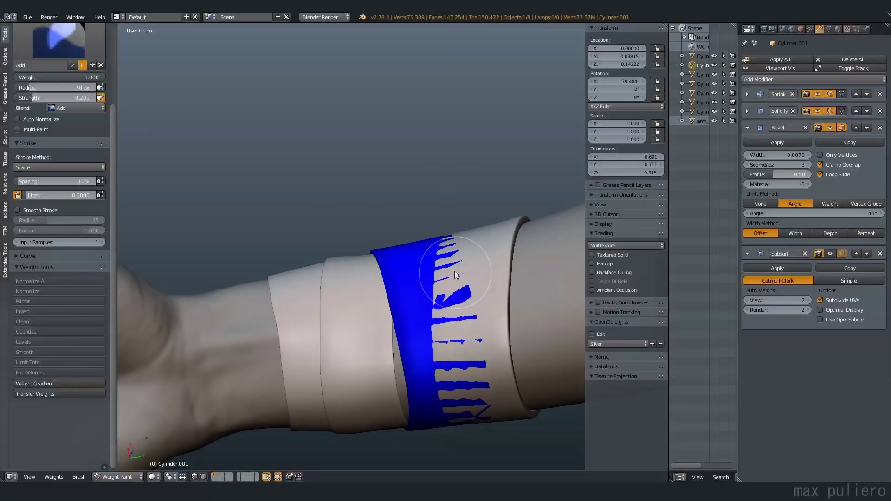
Add a Displace modifier to the Cylinder.001 band and move it up to directly after the Shrinkwrap.
click(778, 79)
click(782, 140)
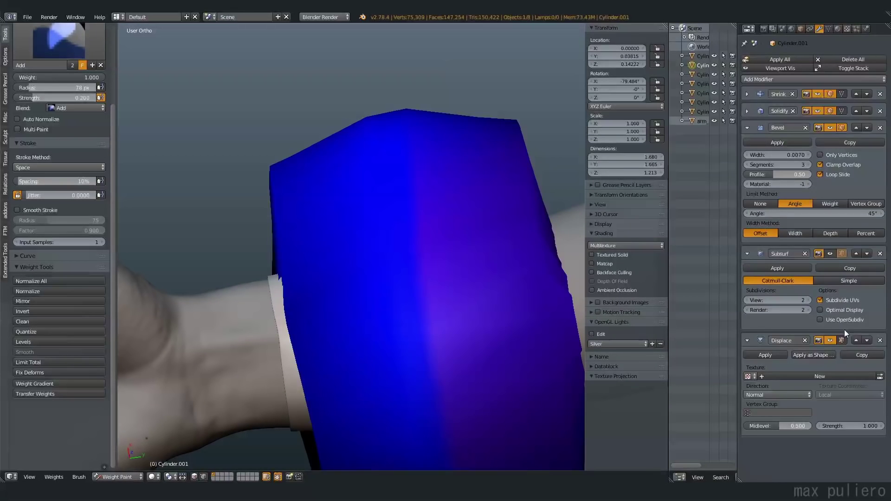
drag(846, 338, 851, 252)
click(859, 252)
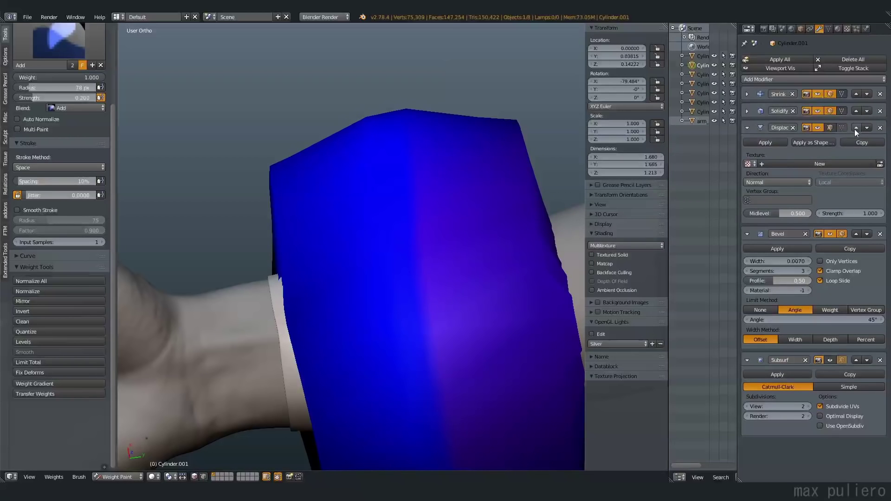
click(856, 128)
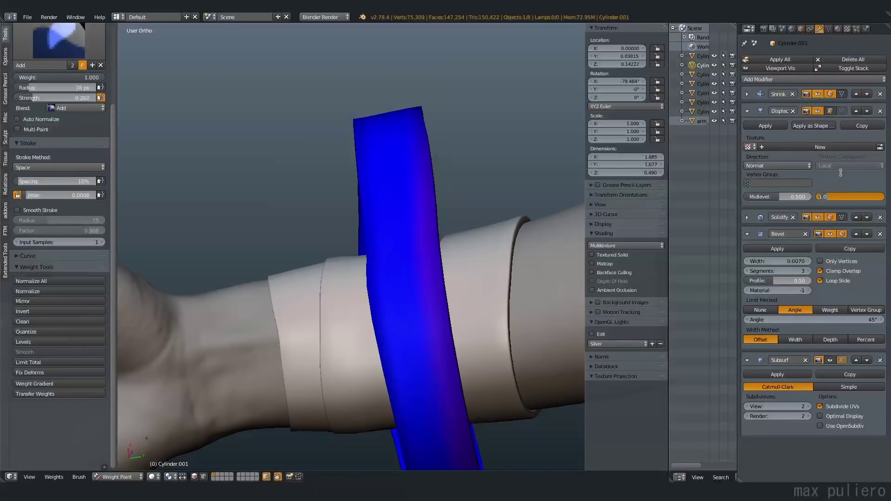
Set the Cylinder.001 band's Displace strength to 0.040 and limit it to the vertex group "Group".
key(Return)
click(778, 184)
click(766, 195)
Paint weight around the Cylinder.001 band along the edge that overlaps the neighbouring band nearer the elbow.
middle_drag(511, 260, 483, 275)
drag(469, 260, 474, 436)
ctrl+middle_drag(473, 437, 448, 283)
drag(448, 292, 475, 444)
middle_drag(476, 444, 490, 261)
drag(490, 261, 500, 399)
shift+middle_drag(500, 404, 496, 255)
drag(496, 255, 479, 449)
drag(493, 309, 481, 460)
middle_drag(481, 460, 487, 292)
drag(488, 293, 478, 418)
mouse_move(478, 418)
middle_down()
mouse_move(521, 92)
mouse_move(511, 347)
middle_up()
drag(512, 347, 502, 112)
middle_drag(502, 112, 503, 351)
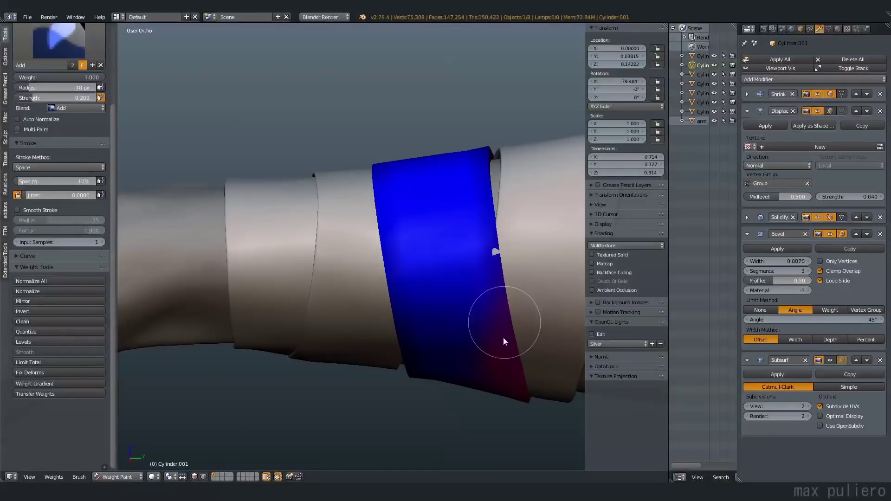
drag(496, 202, 501, 286)
Return to Object Mode, deselect the band and check how the bands overlap on the forearm.
key(Tab)
click(395, 258)
key(a)
mouse_move(430, 268)
ctrl+middle_down()
mouse_move(452, 330)
mouse_move(403, 332)
mouse_move(358, 315)
mouse_move(459, 295)
ctrl+middle_up()
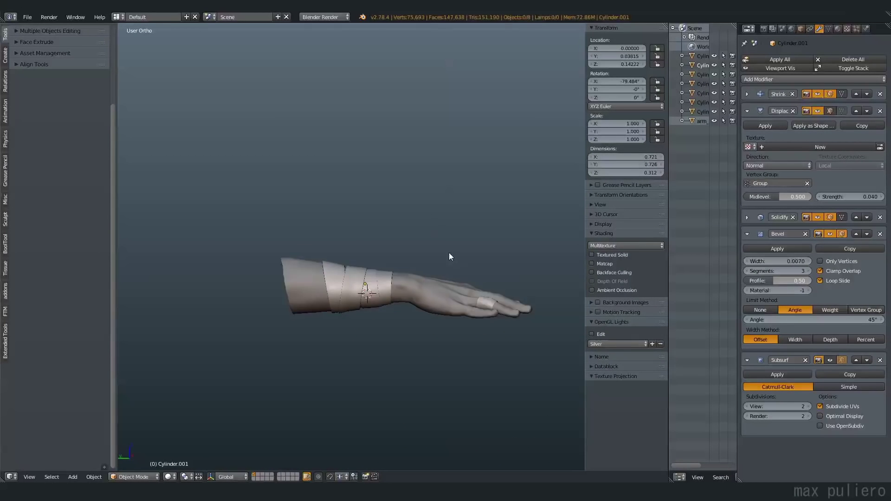
middle_drag(450, 254, 385, 230)
scroll(364, 284, up, 5)
scroll(495, 262, up, 5)
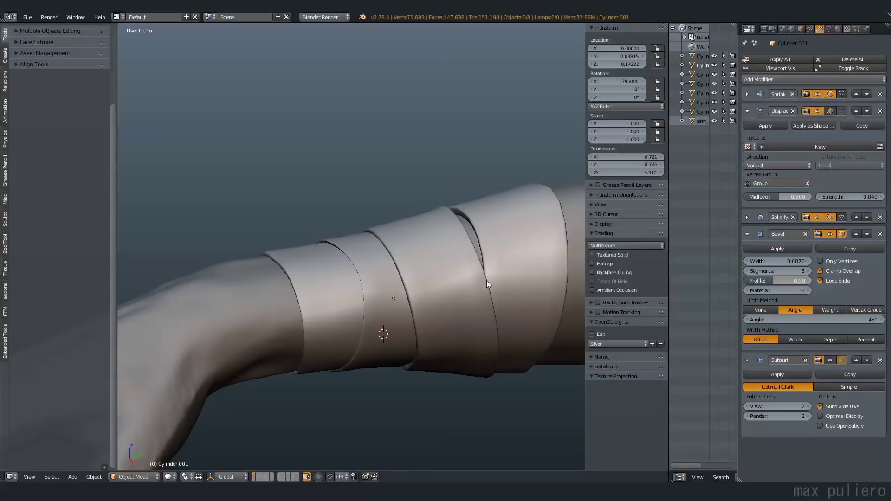
Select the band nearest the elbow and set its Bevel modifier to width 0.0050 and 2 segments.
right_click(495, 262)
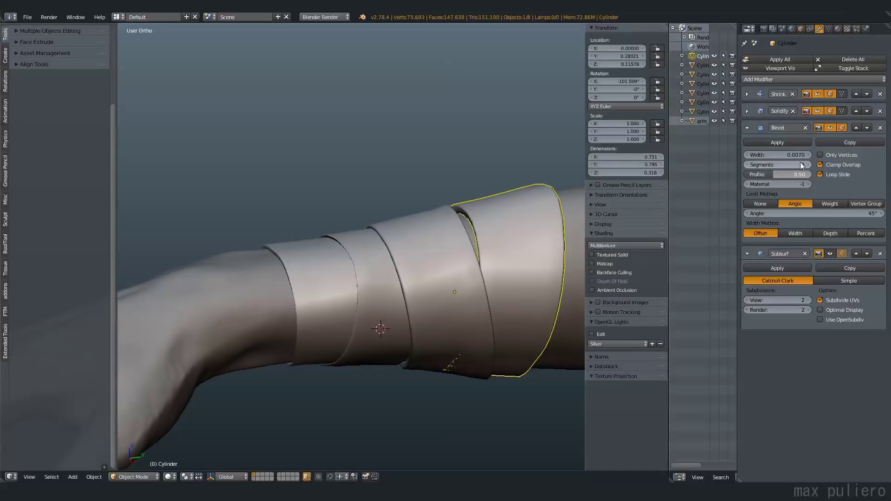
click(748, 165)
drag(783, 152, 796, 135)
click(747, 111)
Enter Edit Mode on the band nearest the elbow, isolate it in local view and switch to vertex selection.
middle_drag(463, 226, 447, 282)
scroll(448, 281, down, 3)
key(Tab)
key(z)
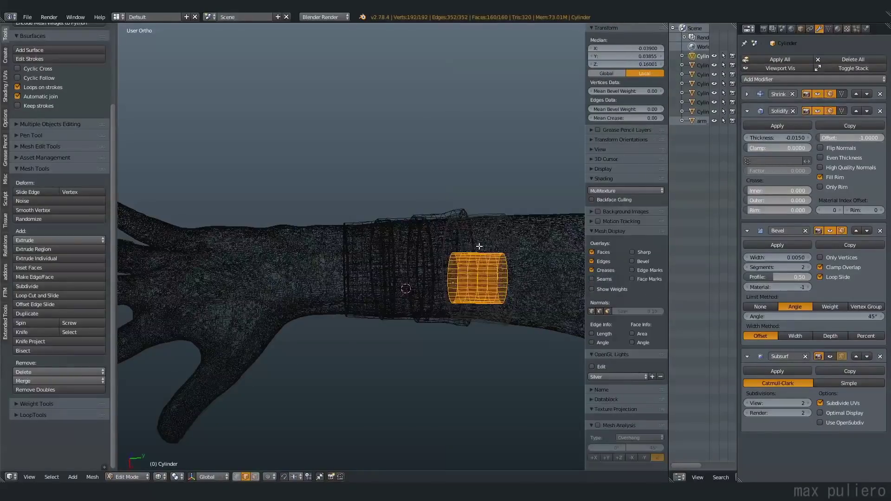
scroll(474, 248, up, 4)
key(z)
key(KP_Divide)
middle_drag(355, 200, 381, 190)
key(1)
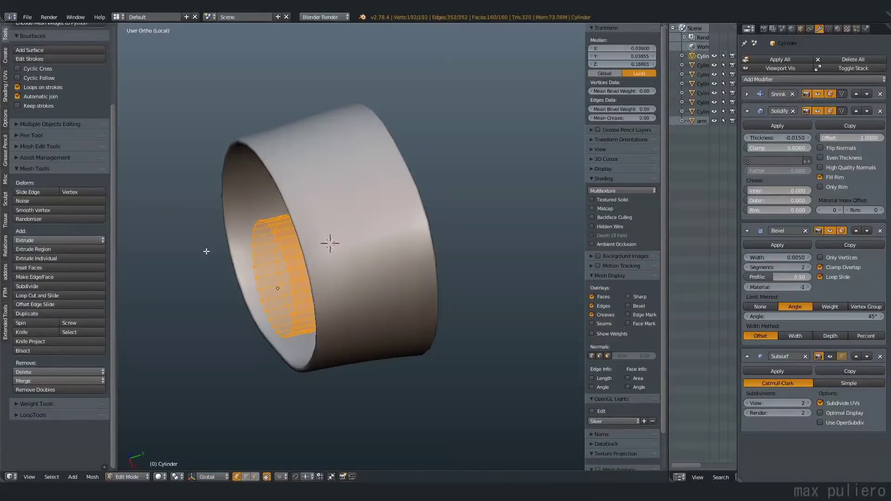
Rip vertices at two places along the rim of the band's base mesh to make tears.
middle_drag(227, 257, 290, 356)
scroll(291, 356, up, 5)
scroll(291, 356, down, 4)
right_click(318, 253)
scroll(320, 254, up, 4)
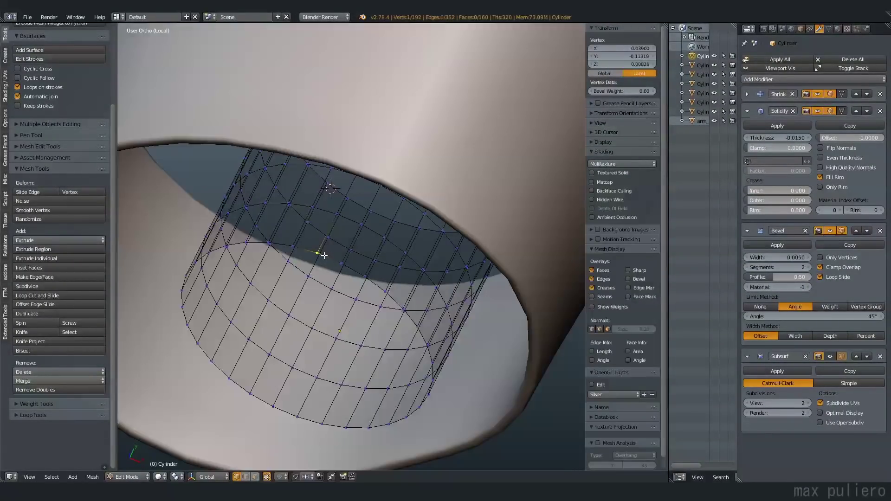
key(e)
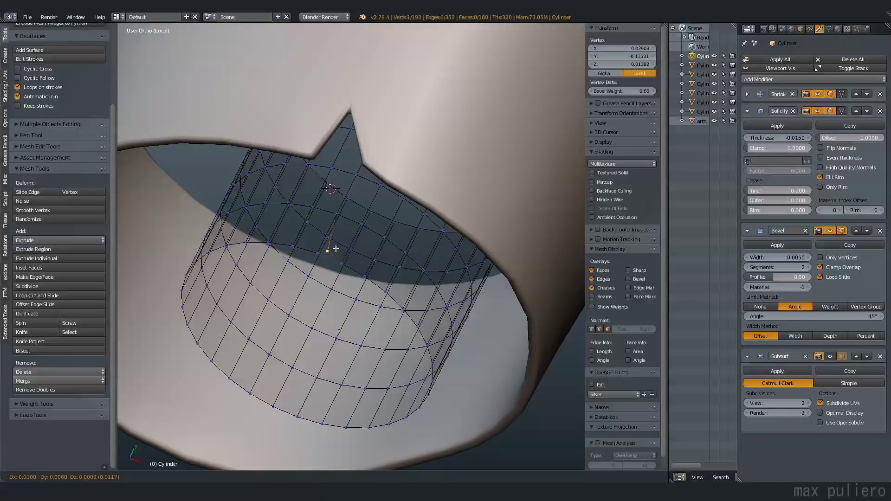
click(341, 248)
shift+right_click(416, 314)
middle_drag(416, 313, 444, 297)
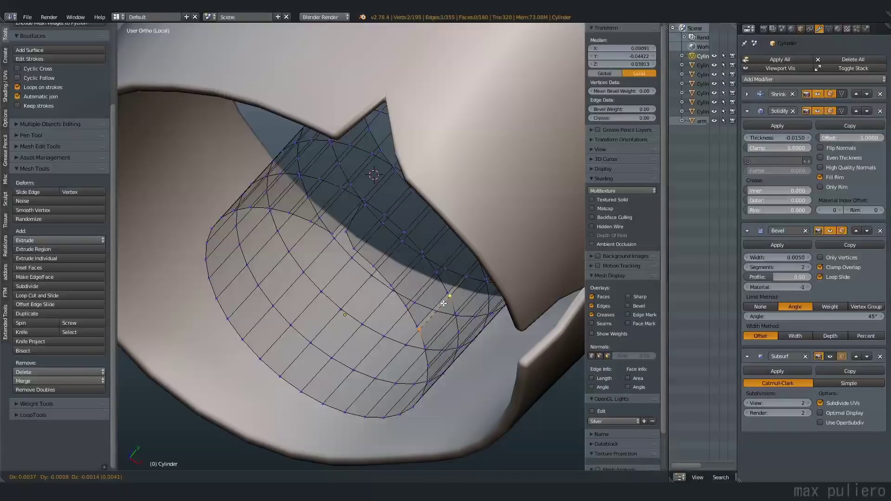
Inspect the torn rim in Object Mode and examine the ripped vertices of the base mesh in wireframe.
key(Tab)
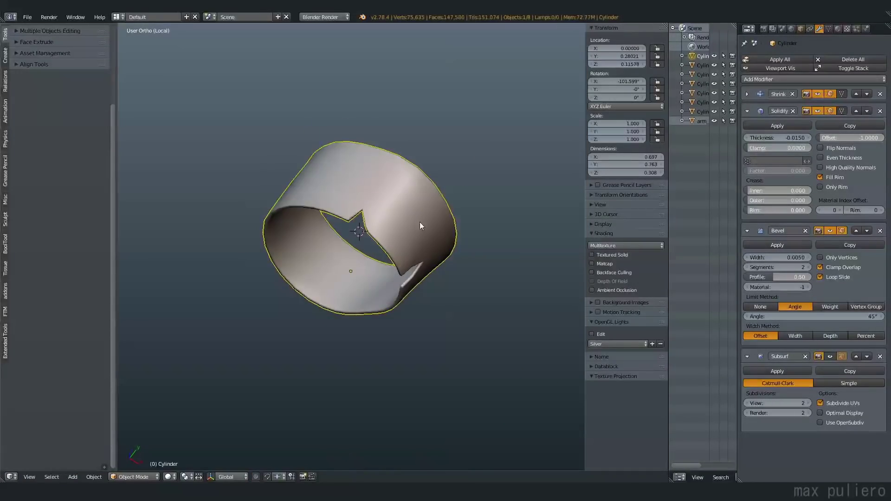
middle_drag(420, 225, 364, 203)
key(Tab)
scroll(353, 250, up, 4)
scroll(353, 250, up, 6)
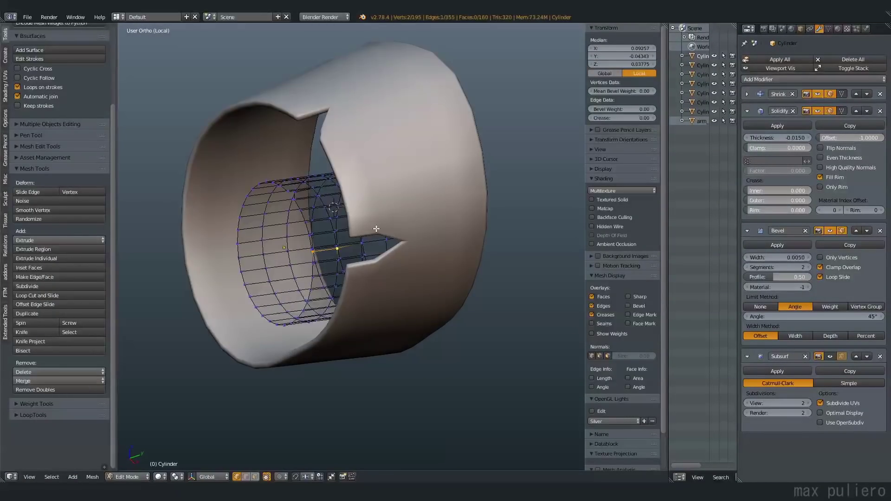
key(z)
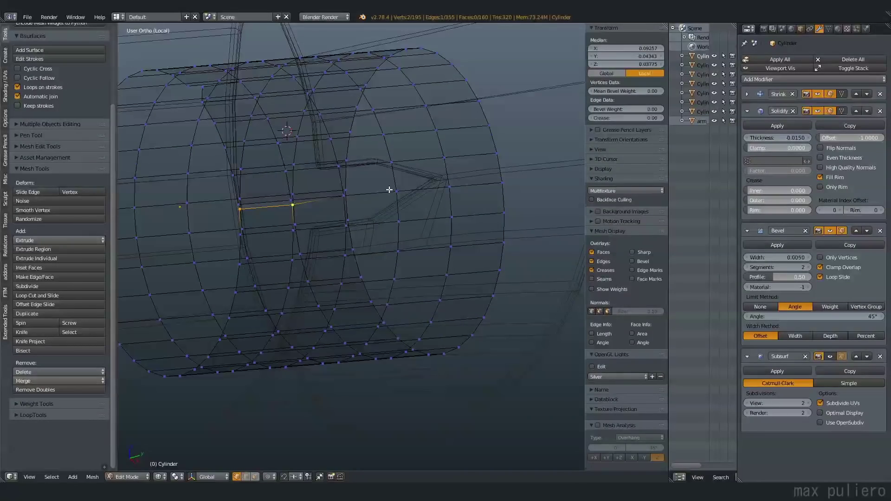
key(z)
scroll(304, 211, up, 2)
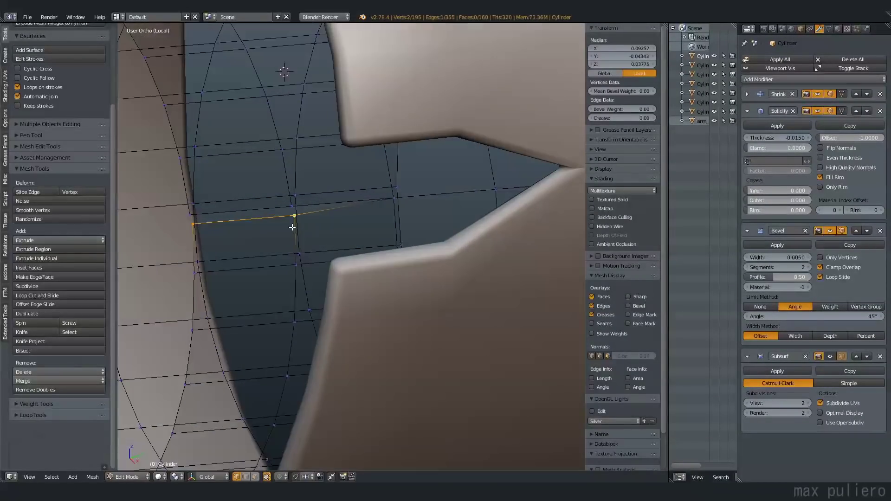
Slide and move the vertices around the second tear to reshape it, and return to Object Mode.
click(294, 212)
scroll(290, 214, up, 4)
right_click(203, 228)
key(g)
key(g)
click(206, 240)
ctrl+middle_drag(393, 253, 373, 234)
click(315, 228)
key(shift+v)
click(313, 218)
key(g)
click(308, 210)
key(Tab)
Set the torn band's Subsurf view level to 1 and enable the modifier in the viewport.
key(z)
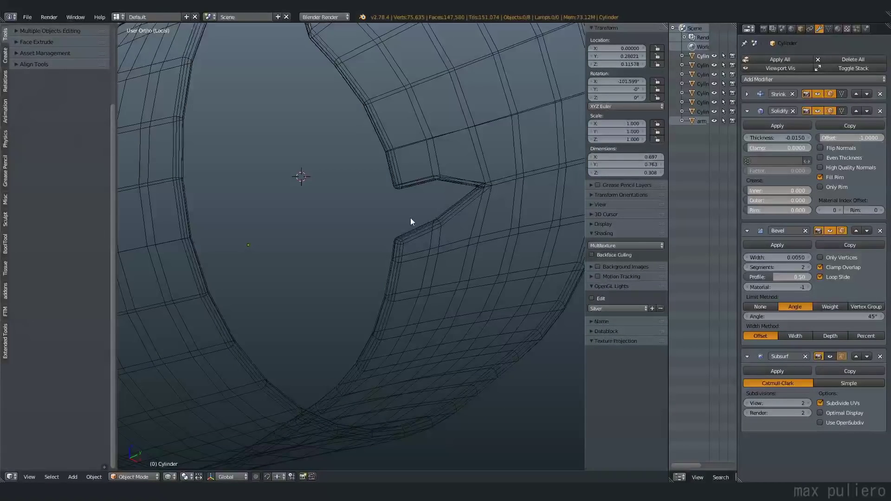
scroll(449, 215, up, 3)
right_click(453, 241)
key(z)
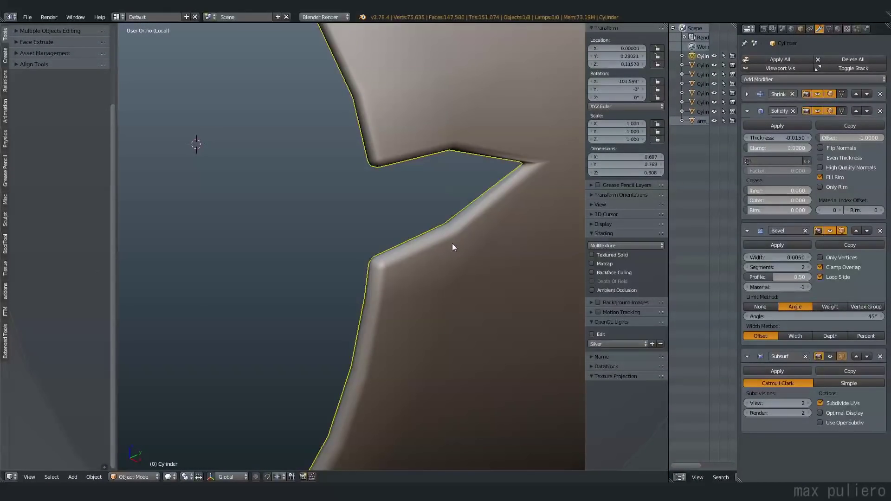
click(810, 403)
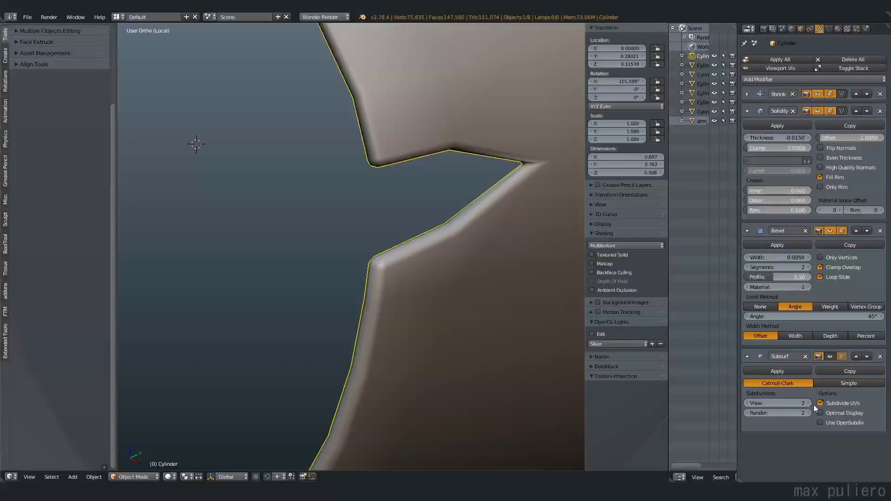
click(749, 403)
scroll(536, 232, down, 4)
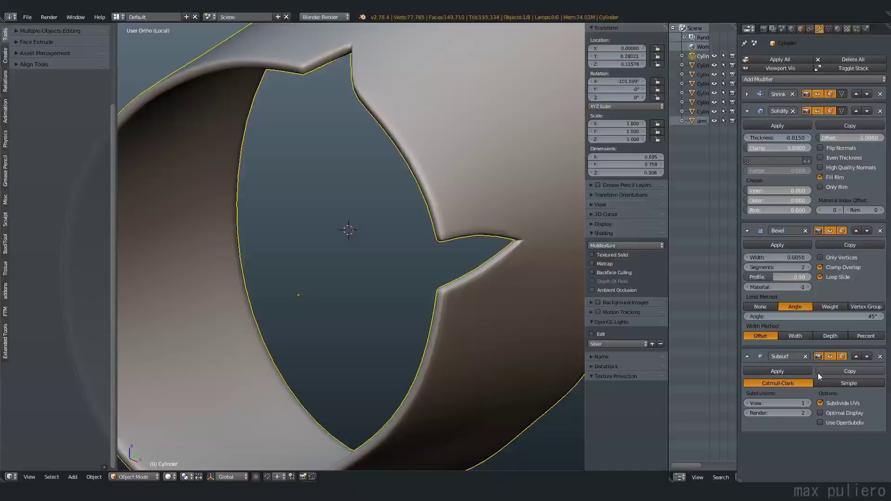
Deselect the torn band and leave local view to show the whole wrapped arm.
key(a)
middle_drag(458, 294, 460, 335)
scroll(460, 336, down, 5)
middle_drag(472, 244, 459, 286)
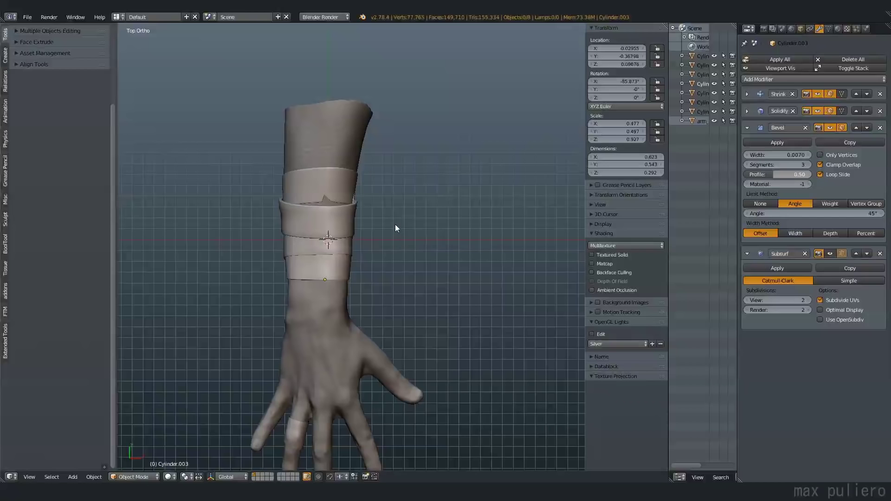
key(shift+a)
mouse_move(394, 227)
Select the four forearm bands in turn, clear the selection and review the wrapped forearm.
right_click(355, 183)
shift+right_click(354, 218)
shift+right_click(348, 244)
shift+right_click(352, 273)
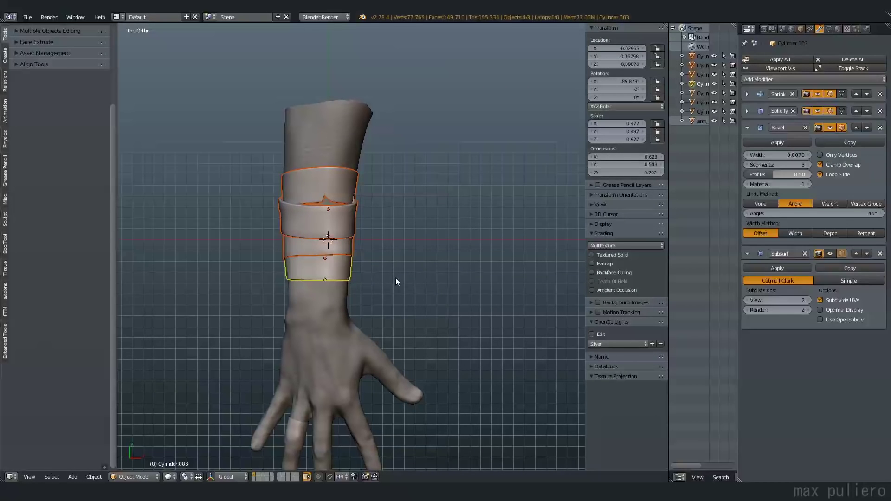
middle_drag(396, 276, 370, 302)
key(a)
middle_drag(396, 216, 412, 294)
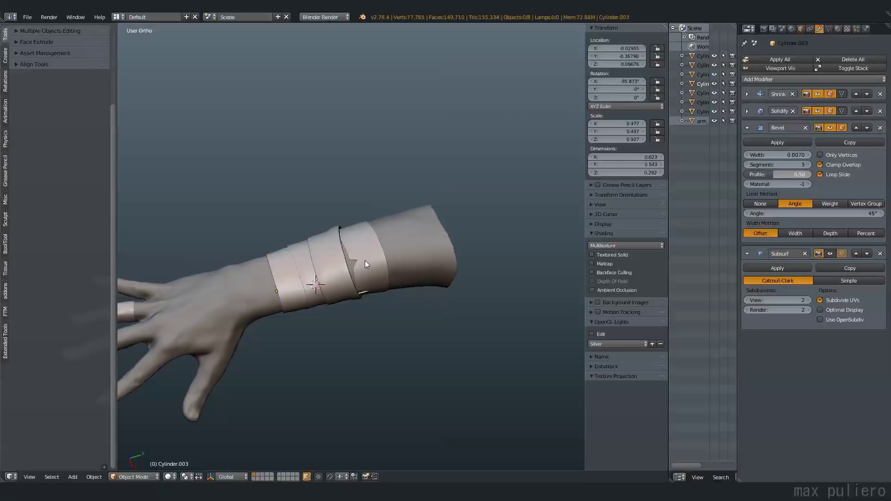
middle_drag(364, 242, 446, 256)
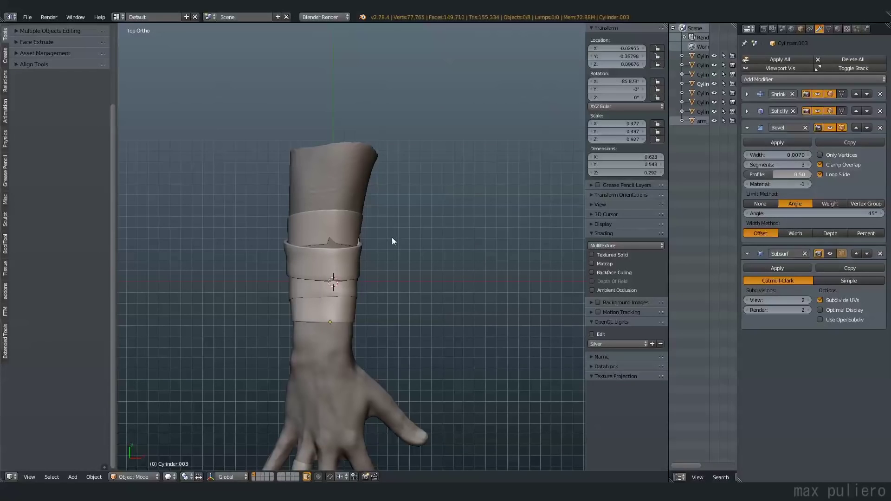
middle_drag(400, 229, 286, 166)
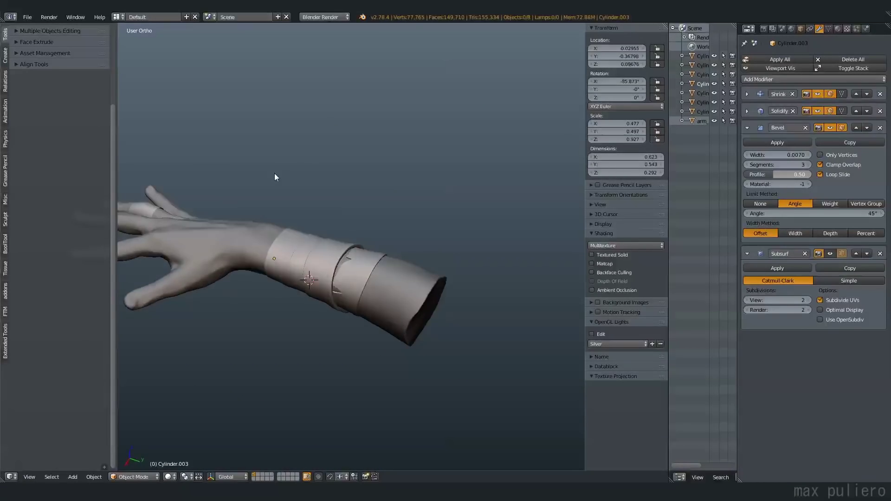
Duplicate the displaced Cylinder.001 band and place the copy near the elbow end of the forearm.
key(z)
right_click(349, 246)
key(KP_3)
scroll(358, 235, up, 2)
key(shift+d)
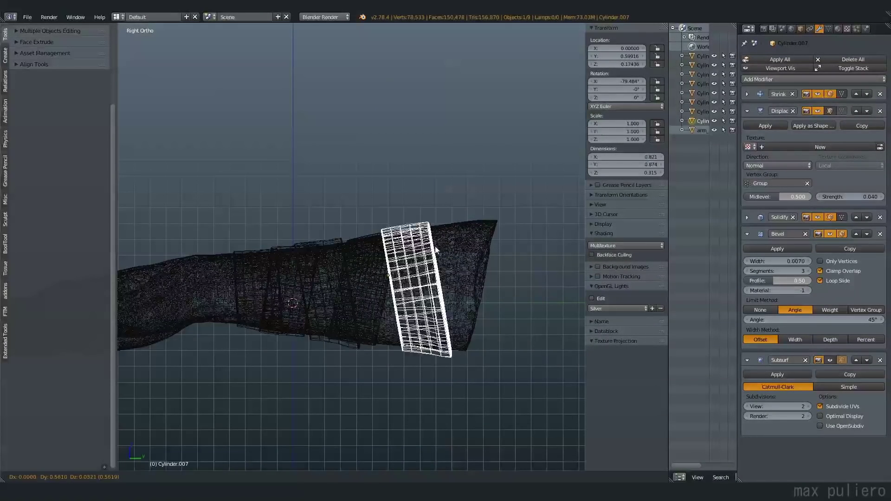
click(440, 247)
key(z)
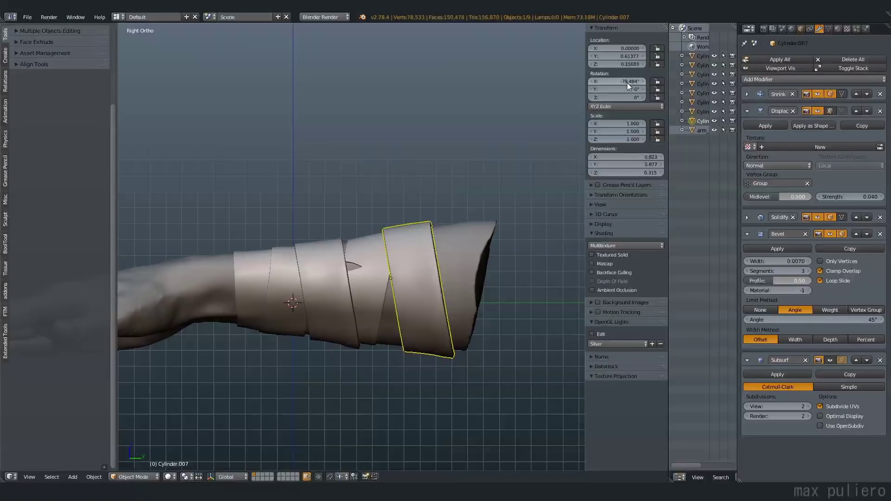
Straighten the duplicated band by setting its X rotation to -90 degrees.
click(625, 82)
key(Escape)
key(r)
click(505, 205)
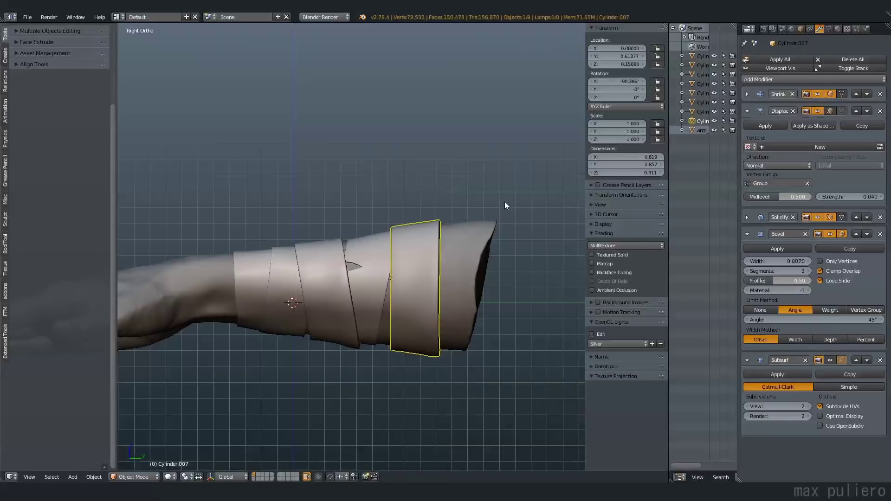
click(631, 83)
text(-90)
key(Return)
Move the duplicated band along the global Y axis to about Y 0.611.
middle_drag(450, 247, 347, 342)
key(g)
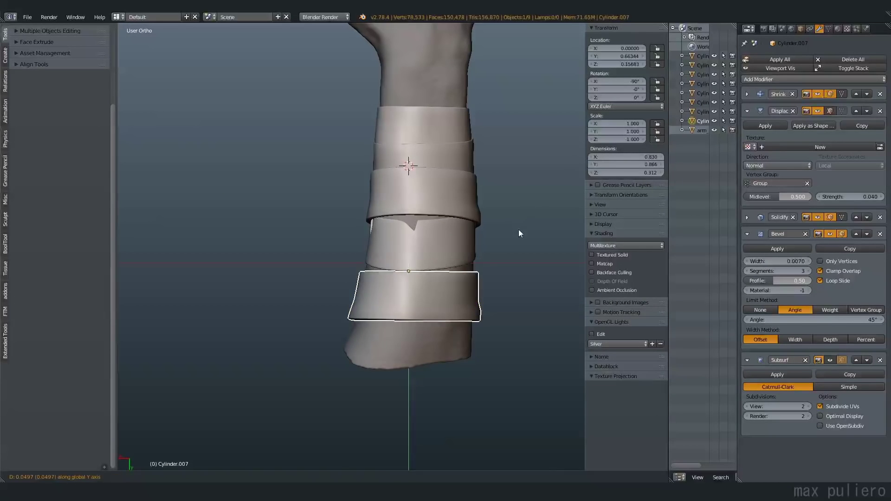
click(516, 233)
key(z)
middle_drag(453, 303, 530, 232)
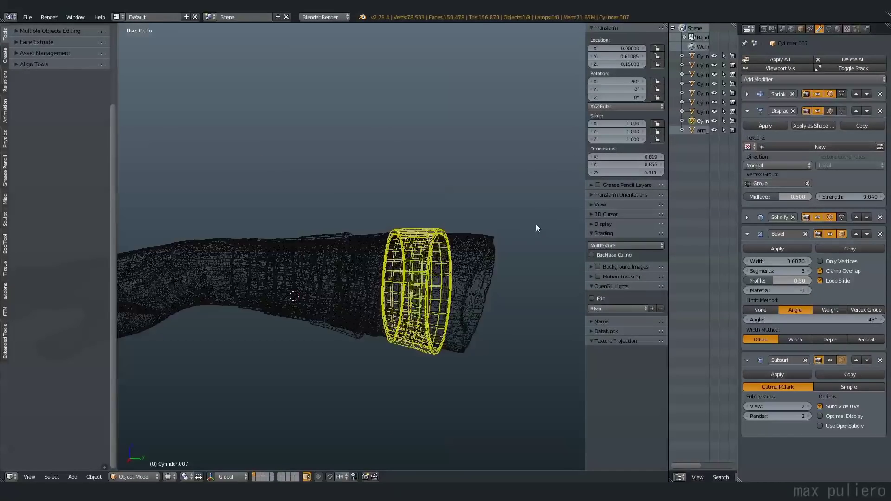
key(z)
Remove the Displace, Solidify, Bevel and Subsurf modifiers from the duplicated band, keeping only the Shrinkwrap.
click(880, 111)
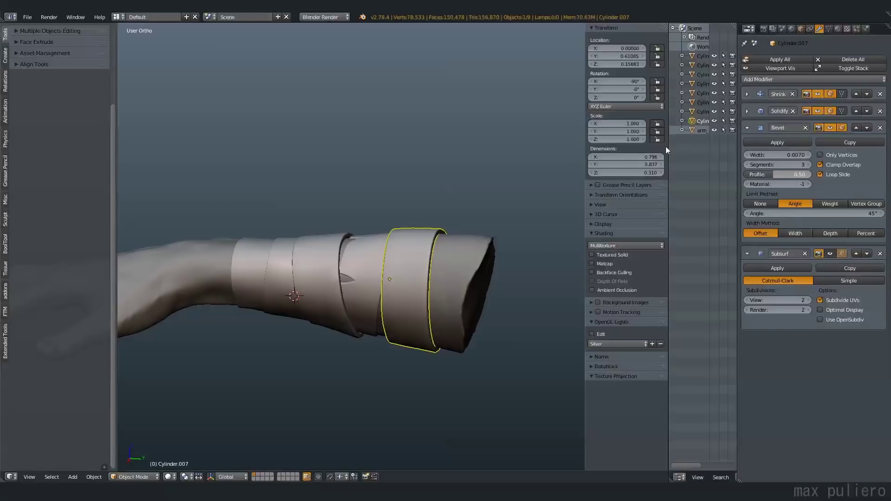
click(881, 111)
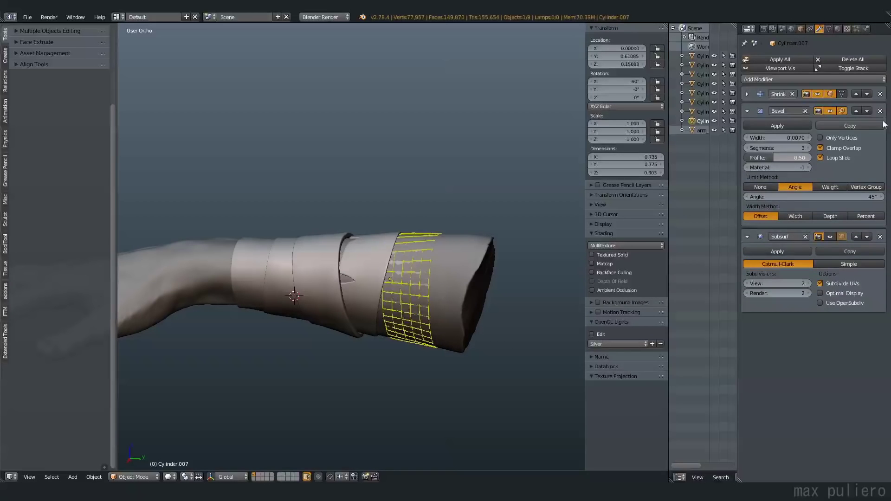
click(880, 111)
click(880, 111)
mouse_move(453, 237)
middle_down()
mouse_move(451, 292)
mouse_move(439, 288)
middle_up()
key(z)
key(z)
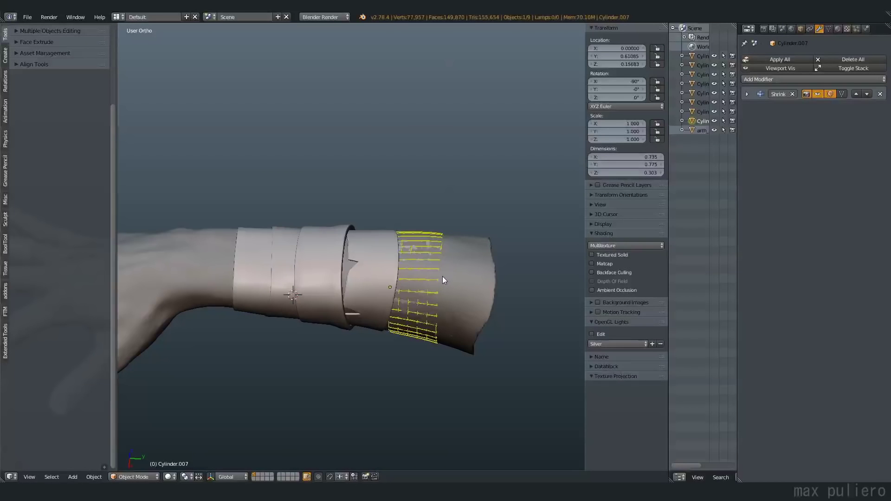
Add a Subsurf modifier with view level 1 to the duplicated band and move it above the Shrinkwrap.
key(ctrl+1)
click(857, 111)
key(z)
key(z)
middle_drag(449, 247, 446, 311)
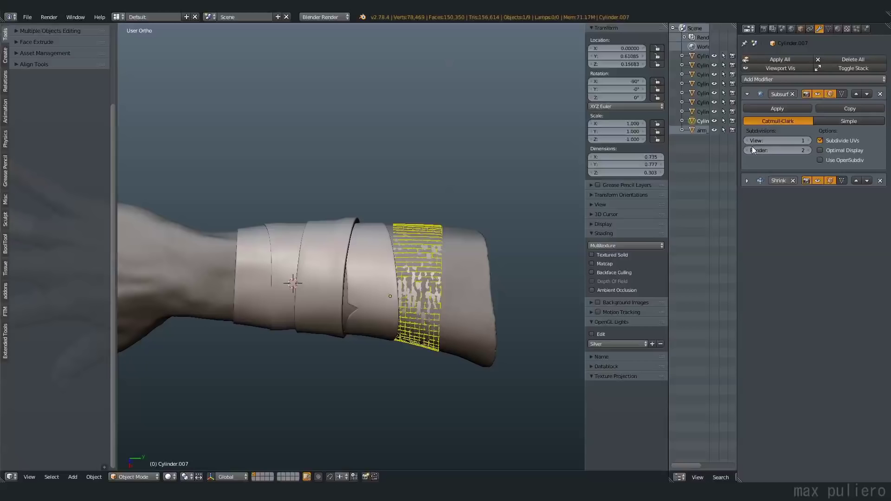
Apply the Subsurf and Shrinkwrap modifiers on the duplicated band.
click(759, 108)
click(747, 93)
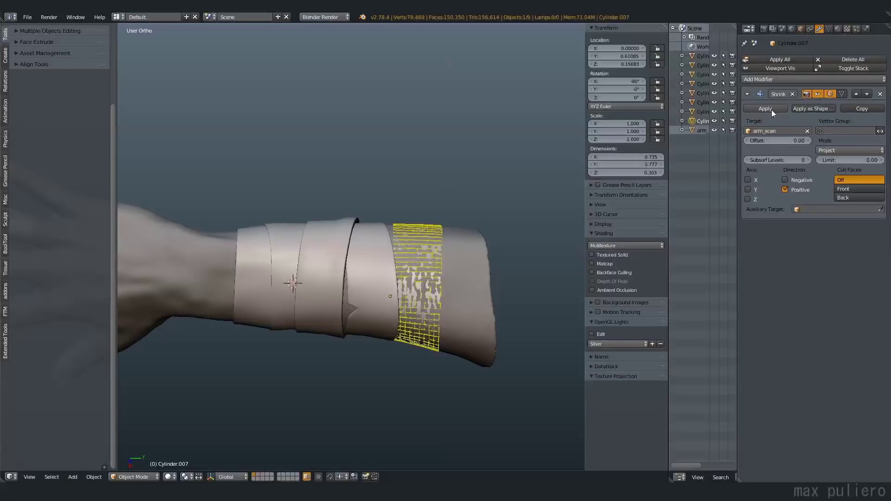
click(765, 108)
Enter Edit Mode on the applied band and select one line of edges running across its width.
key(Tab)
middle_drag(464, 279, 424, 312)
scroll(419, 330, up, 4)
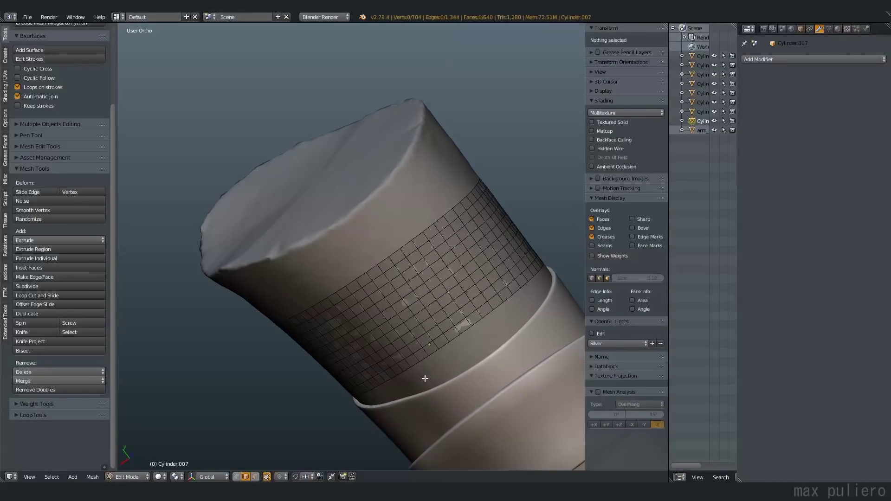
alt+right_click(403, 298)
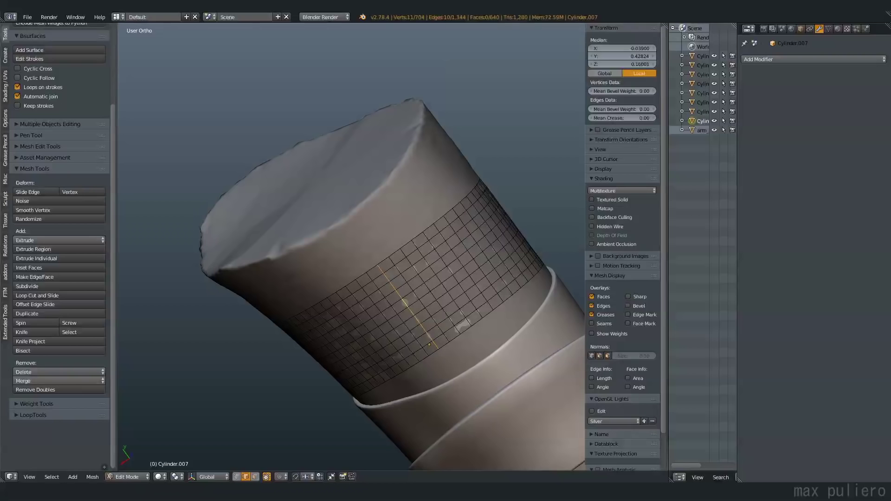
Split the 3D view into two stacked areas and turn the lower one into a UV/Image Editor.
drag(4, 480, 14, 286)
click(10, 477)
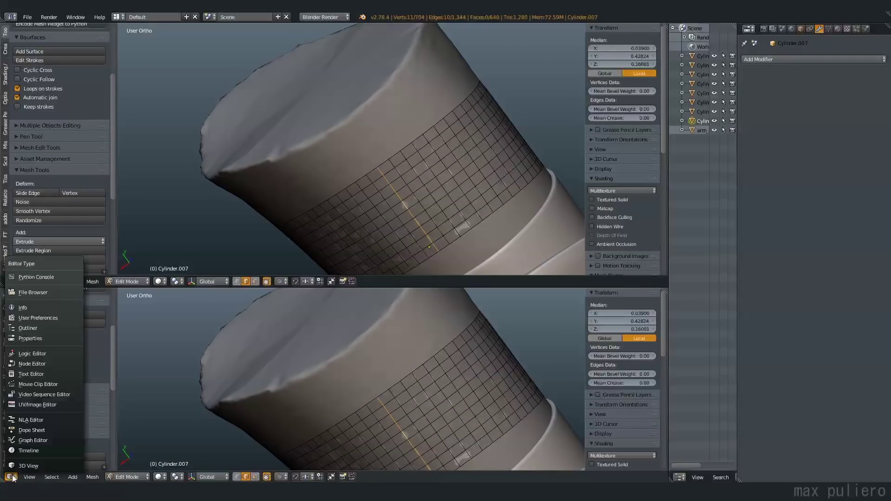
click(26, 407)
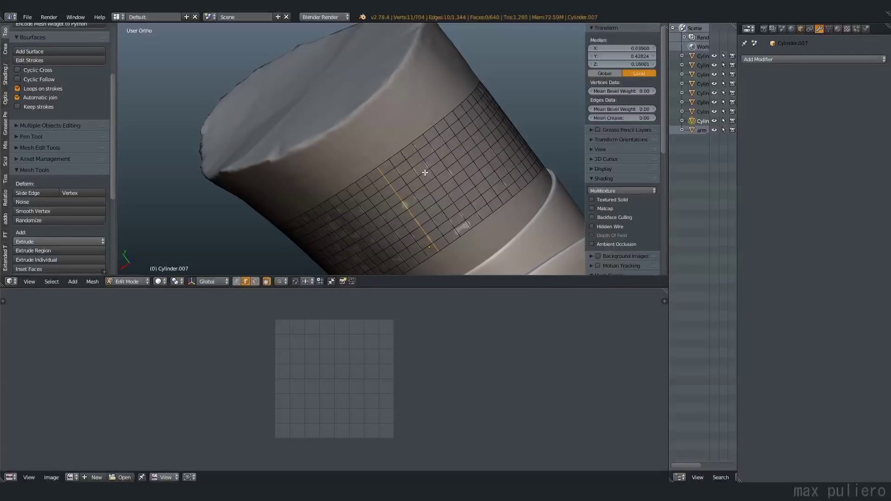
Mark the selected edge line across the band as a seam, select the whole mesh and unwrap it.
key(ctrl+e)
click(416, 237)
key(a)
key(a)
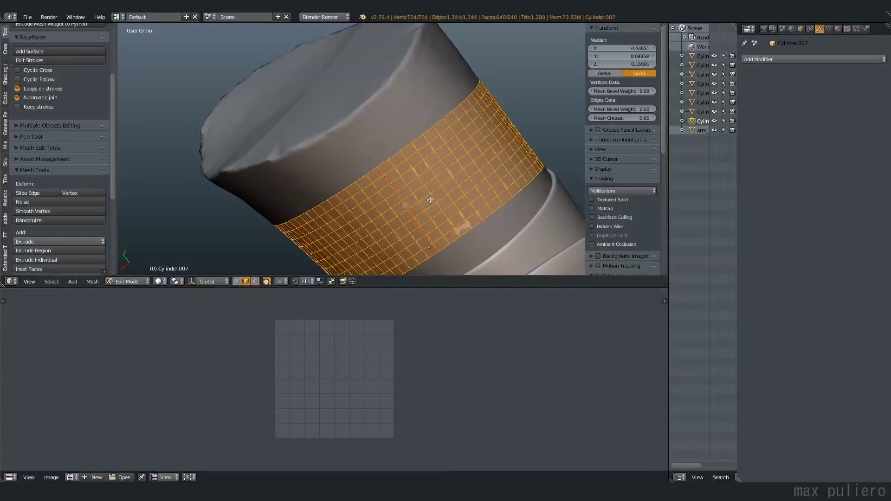
key(u)
click(429, 200)
scroll(362, 358, up, 5)
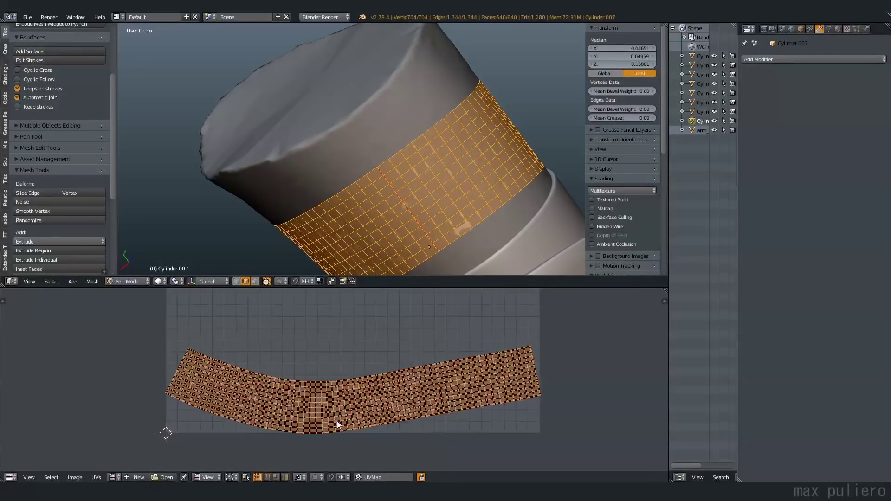
Switch the UV editor to face selection, pick one face near the middle and straighten the unwrapped strip with Quad Unwrap.
key(3)
right_click(346, 394)
ctrl+middle_drag(349, 398, 350, 410)
middle_drag(350, 410, 359, 394)
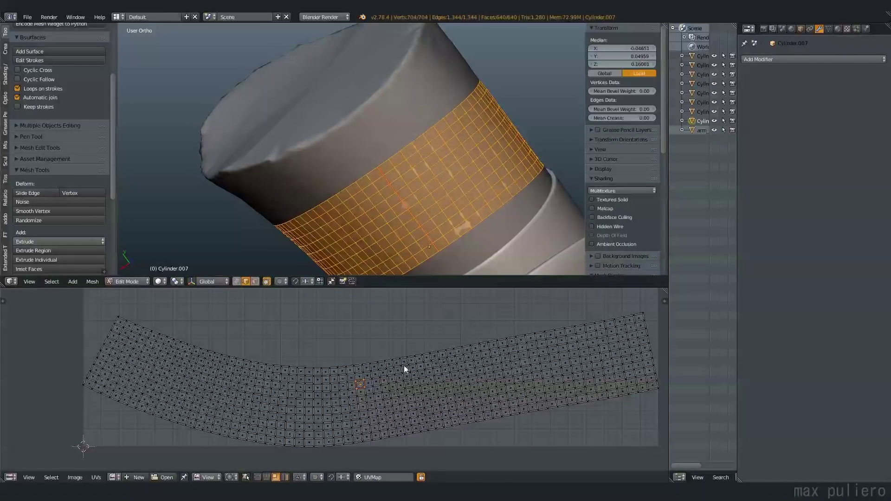
key(space)
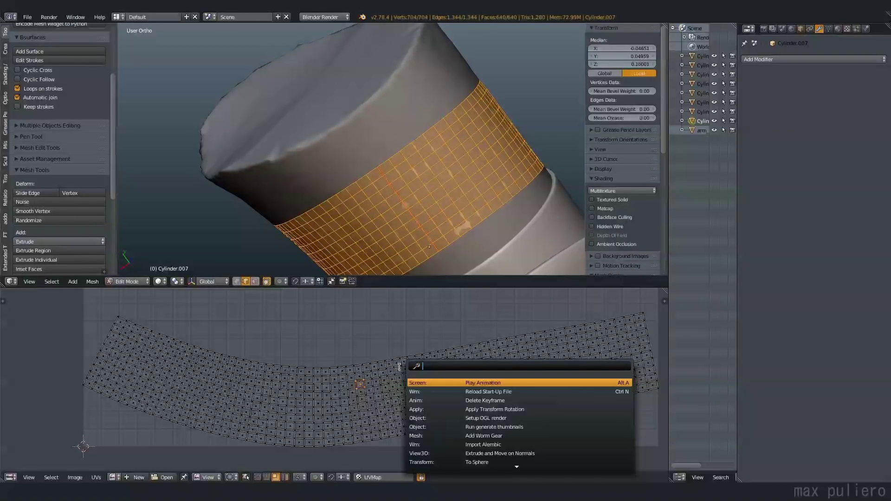
text(q)
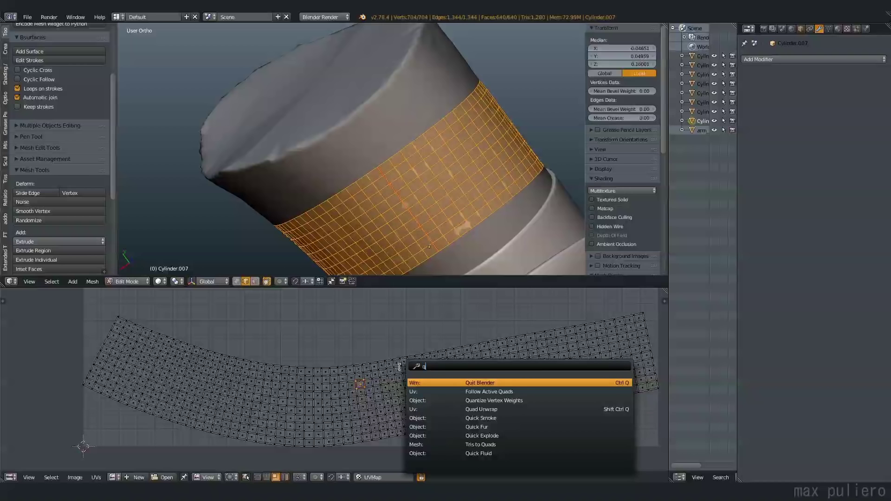
text(ua)
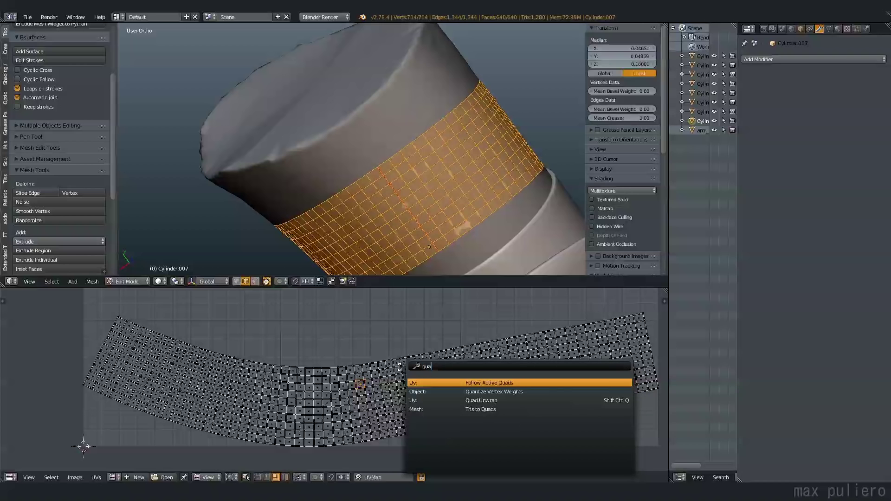
click(514, 400)
scroll(418, 393, down, 4)
key(a)
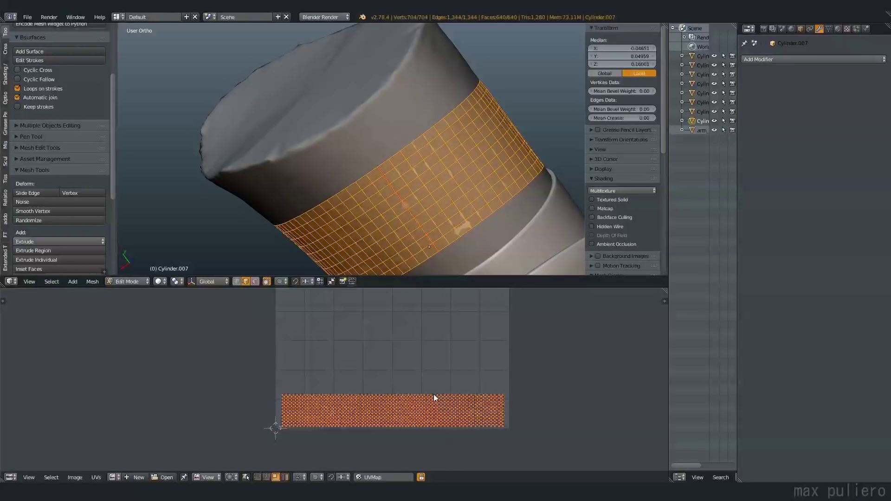
key(a)
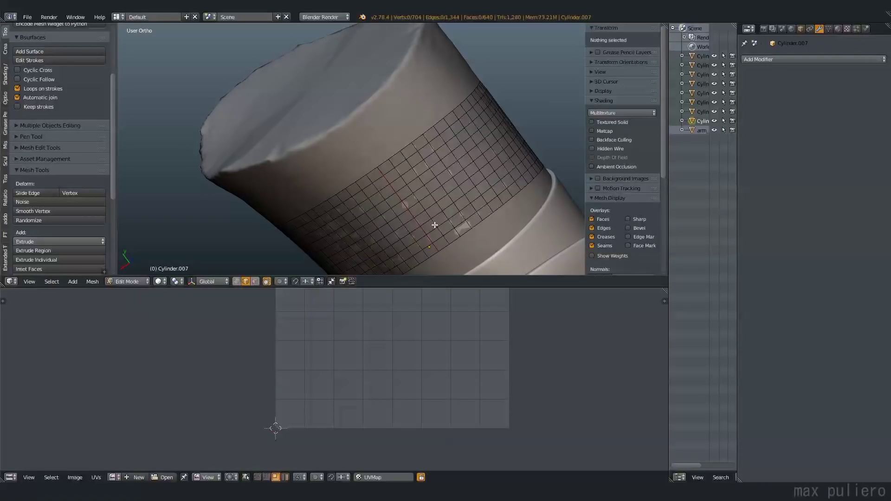
Rip the band open along the seam edge line, leaving the split edges in place.
alt+right_click(412, 216)
scroll(443, 226, up, 2)
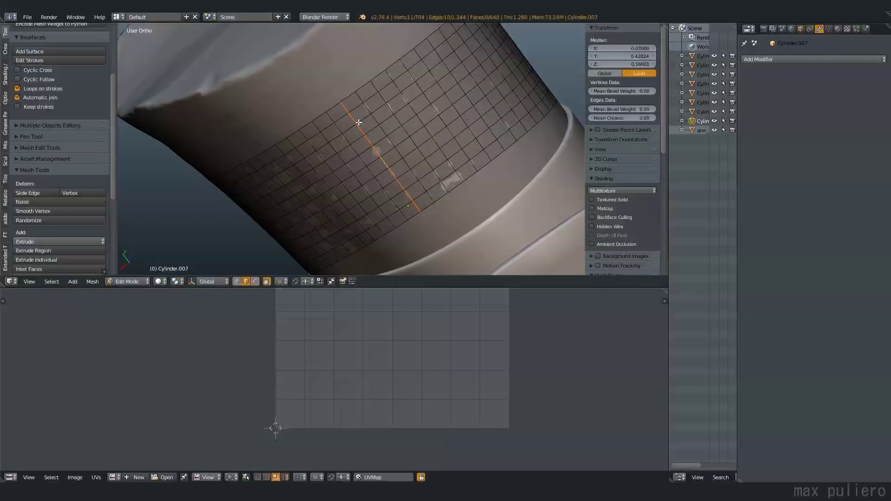
key(v)
right_click(416, 155)
key(a)
key(a)
Check the split along the seam by test-moving its edge line and cancelling the move.
middle_drag(402, 165, 396, 177)
key(a)
alt+right_click(386, 182)
key(g)
right_click(414, 185)
key(a)
key(a)
scroll(422, 178, down, 4)
Leave Edit Mode, enlarge the 3D view in top view, and review the UV Shape add-on in the user preferences.
key(Tab)
middle_drag(372, 174, 288, 222)
key(KP_7)
scroll(384, 247, up, 2)
key(a)
drag(171, 288, 171, 345)
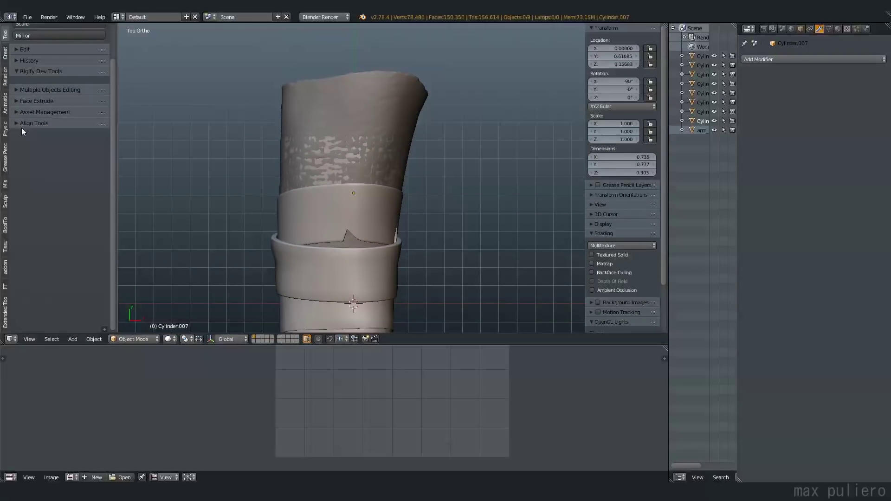
click(5, 315)
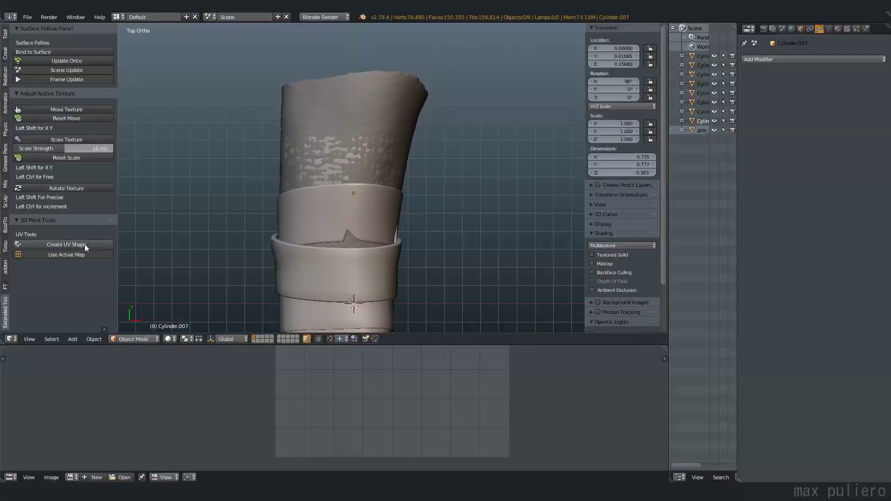
key(ctrl+alt+u)
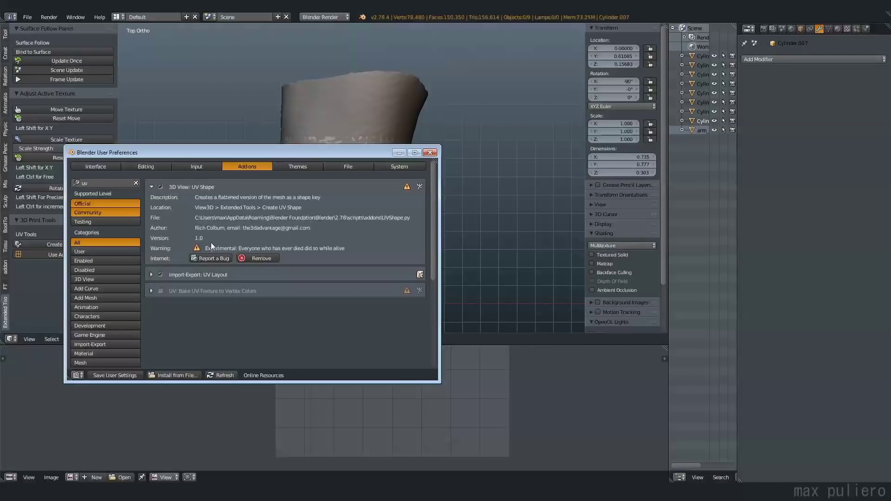
click(430, 153)
Select the ripped band and create a UV shape key from it with Use Active Map enabled.
right_click(381, 153)
right_click(382, 154)
shift+middle_drag(383, 160, 378, 106)
click(86, 254)
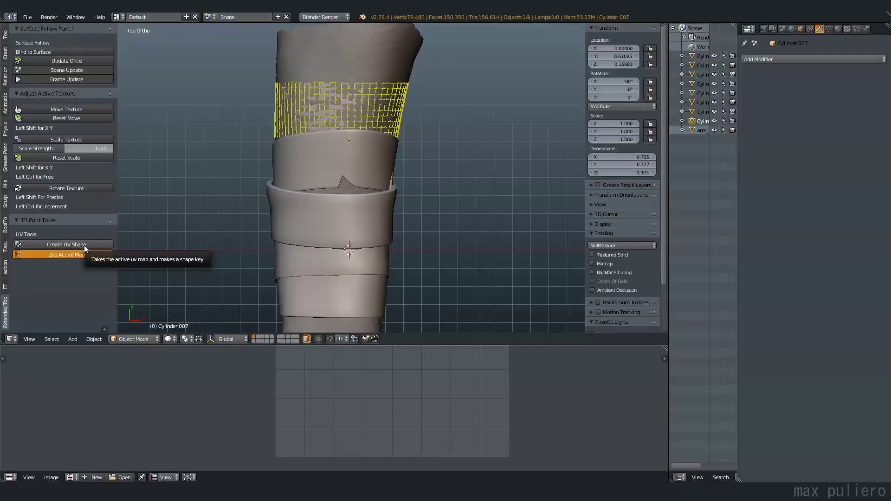
key(Tab)
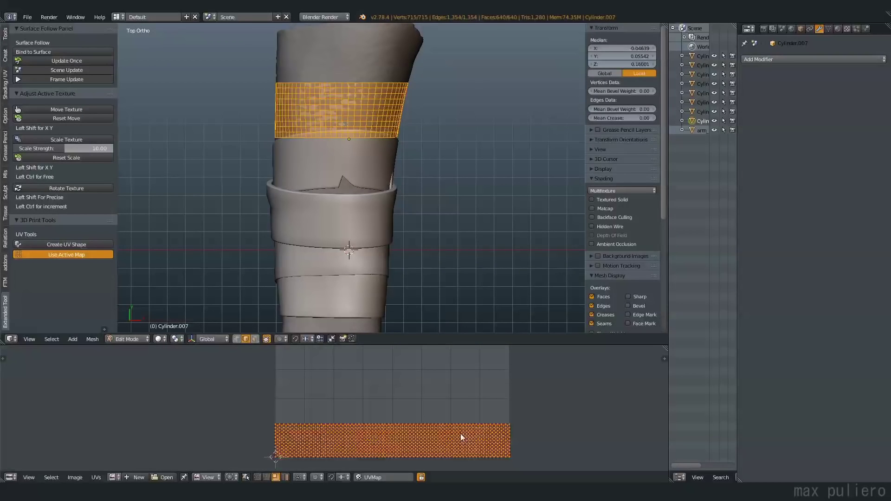
key(Tab)
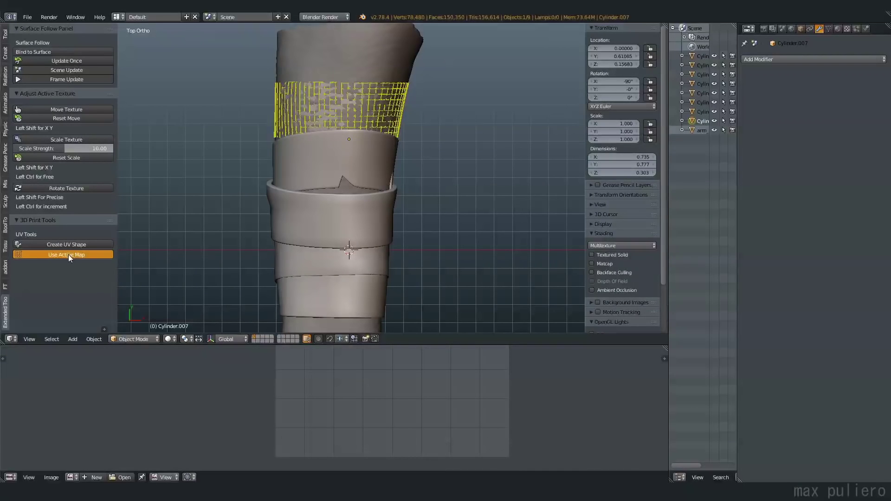
key(Tab)
key(Tab)
Flatten the band by setting the value of its UV_Shape_key shape key to 1.000.
click(829, 29)
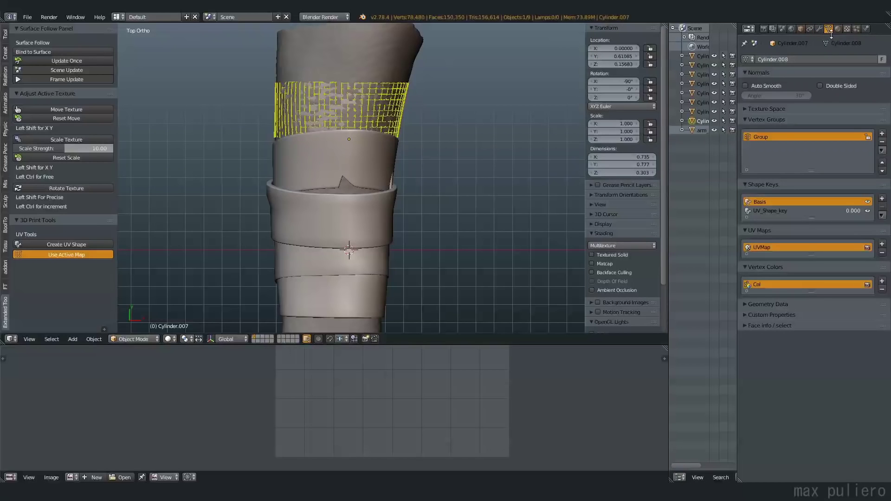
click(770, 211)
drag(745, 261, 875, 262)
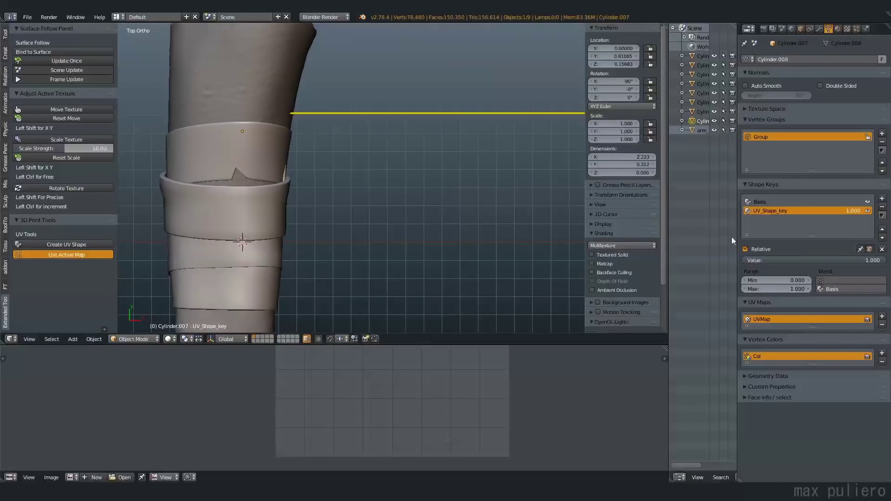
Hide every object except the flattened band and show it in the back view.
middle_drag(515, 139, 350, 171)
key(ctrl+KP_1)
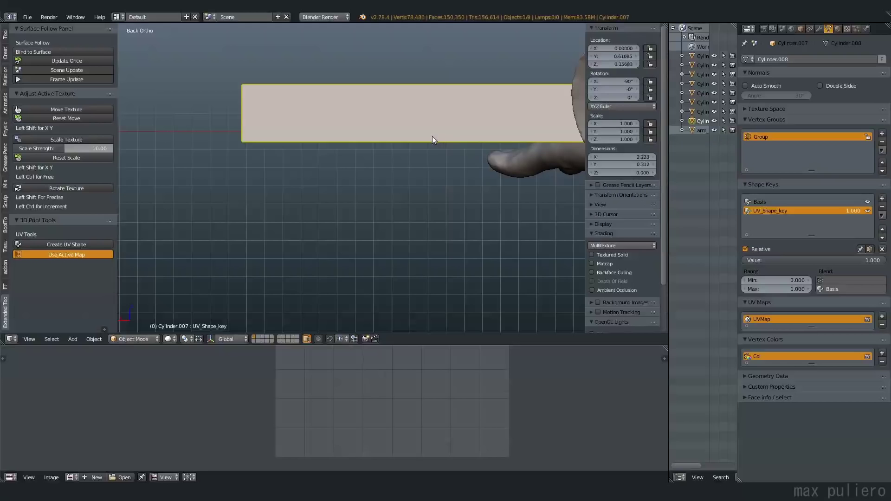
key(shift+h)
shift+middle_drag(471, 143, 402, 179)
scroll(449, 146, down, 4)
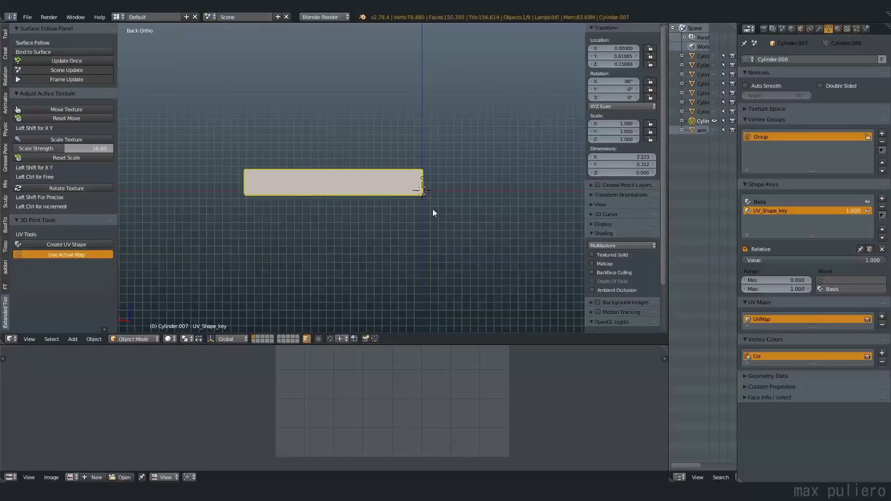
ctrl+middle_drag(386, 187, 386, 237)
shift+middle_drag(308, 216, 409, 227)
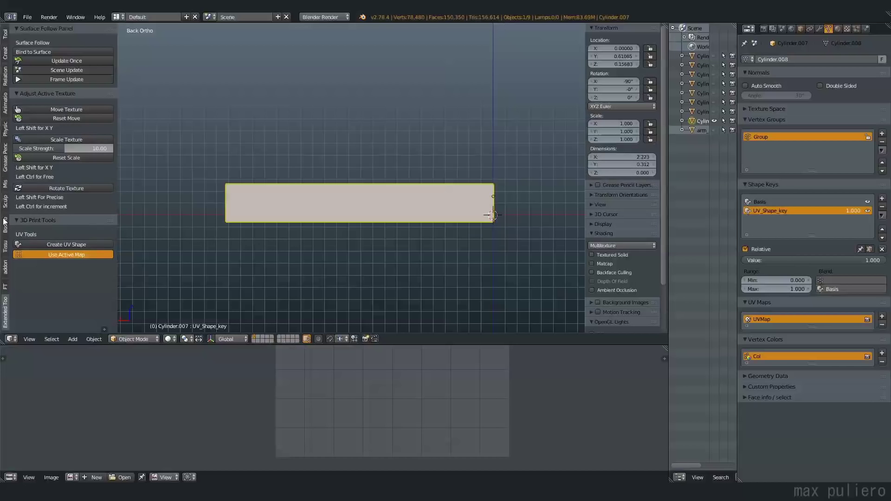
Save the file, overwriting the existing version.
click(4, 33)
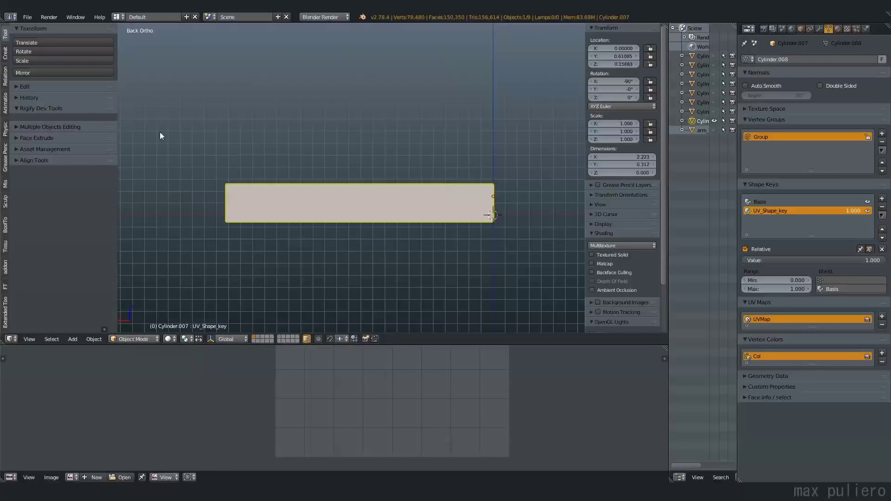
key(ctrl+s)
click(203, 147)
Append the pattern01 asset from the fantasy library of Asset Management.
click(49, 127)
click(45, 126)
click(46, 149)
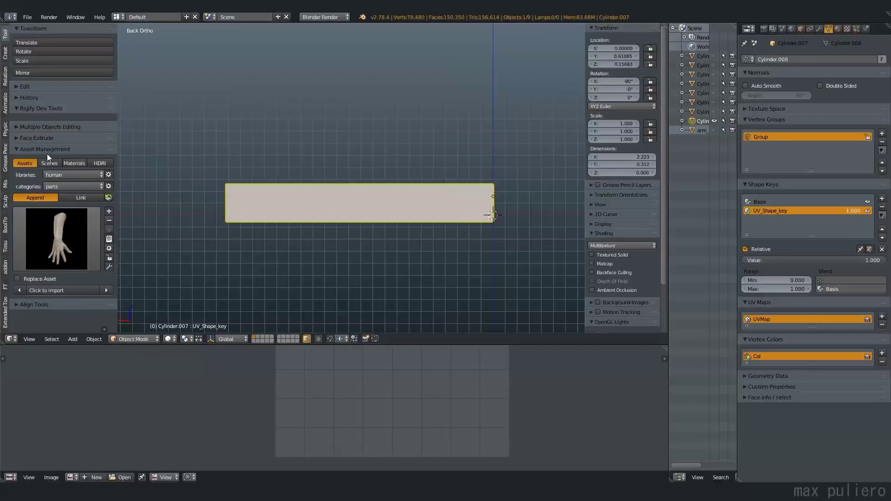
click(66, 187)
key(Escape)
click(71, 175)
click(71, 144)
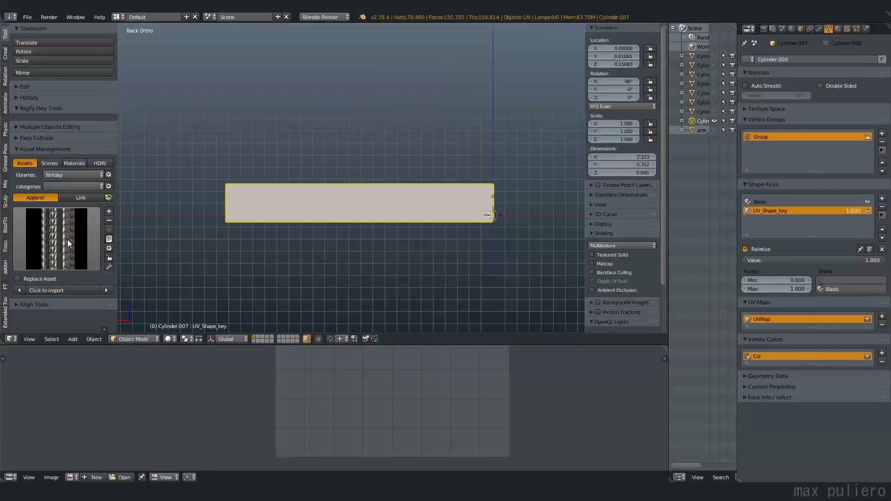
click(74, 247)
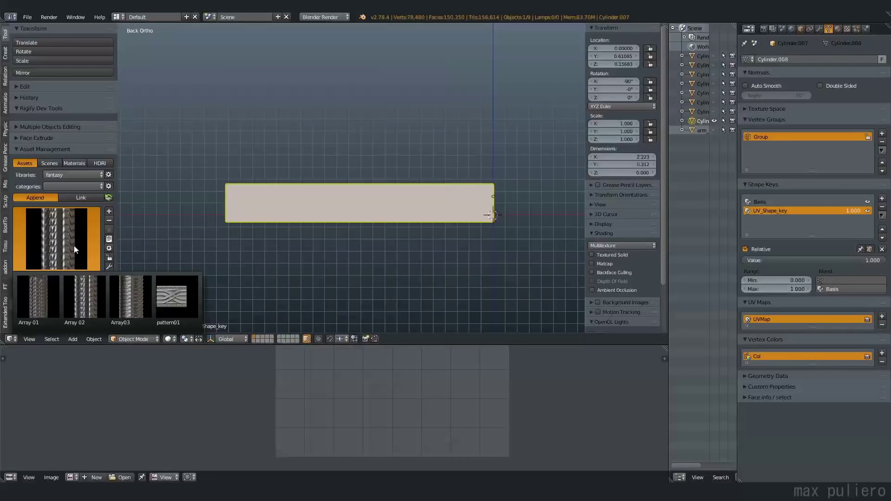
click(171, 295)
Rotate the pattern 90° in the right view so it lies parallel to the flat band.
middle_drag(520, 202, 467, 190)
key(KP_3)
text(r)
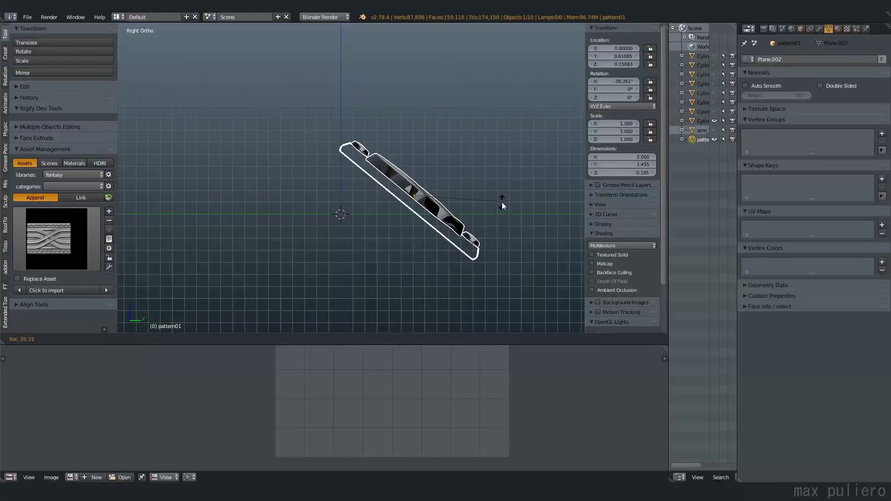
text(90)
key(Return)
middle_drag(501, 215, 404, 217)
key(ctrl+KP_1)
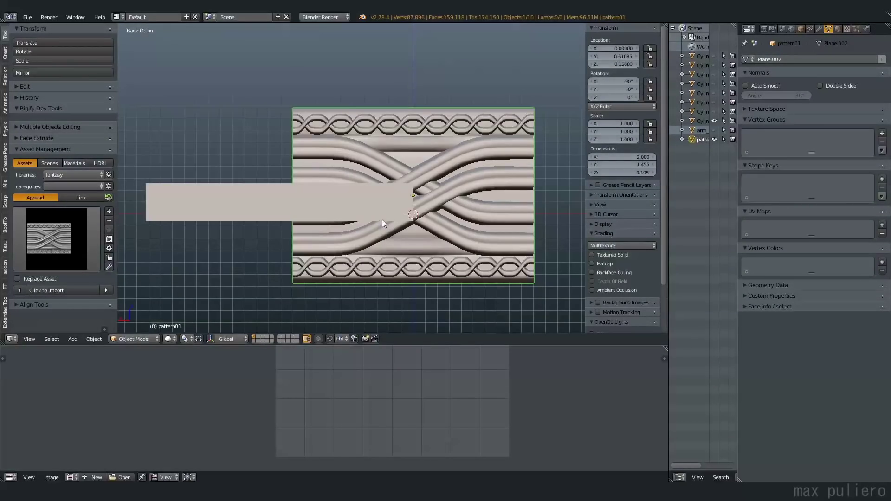
Scale the pattern down to about 0.206 and move it over the far end of the flat band.
key(g)
click(361, 175)
key(s)
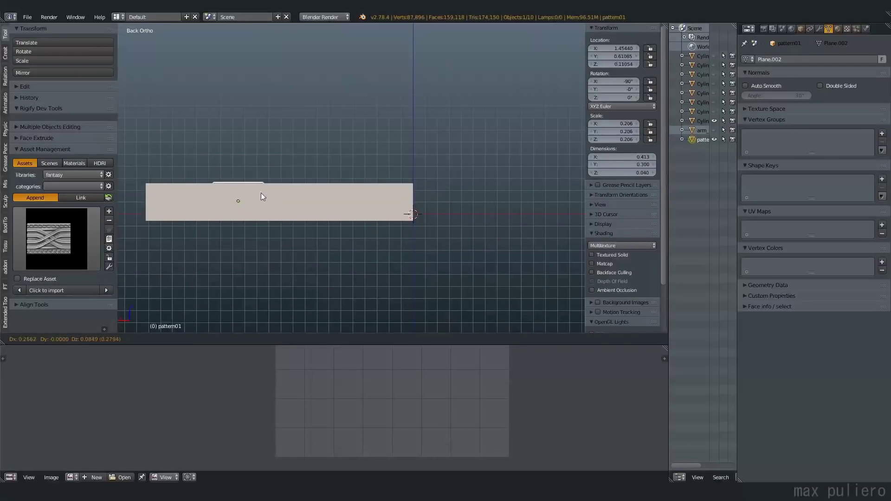
click(212, 196)
Move the pattern along Y to about 0.723 so it sits in front of the flat band.
key(KP_3)
key(g)
key(y)
click(240, 218)
key(z)
middle_drag(215, 222, 144, 213)
key(ctrl+KP_1)
scroll(190, 204, up, 6)
key(z)
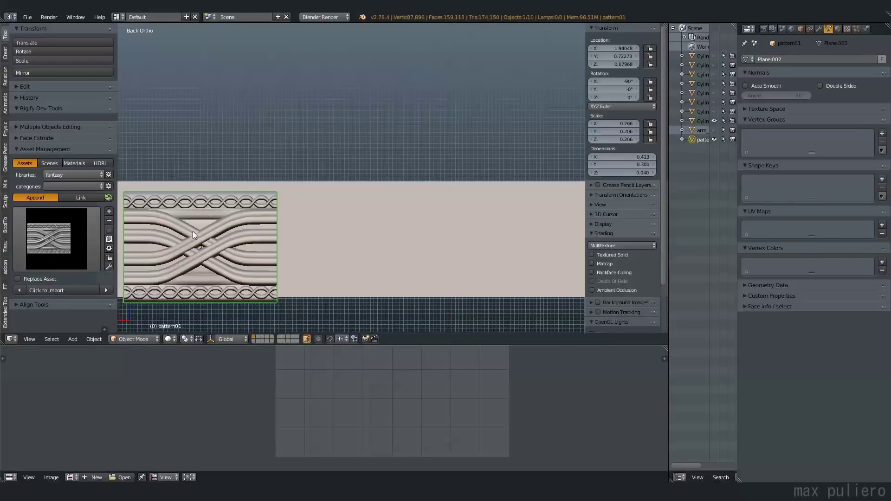
Position the pattern within the band's width, up against the strip's end, at about X 2.014 and Z 0.103.
shift+middle_drag(194, 231, 277, 222)
key(g)
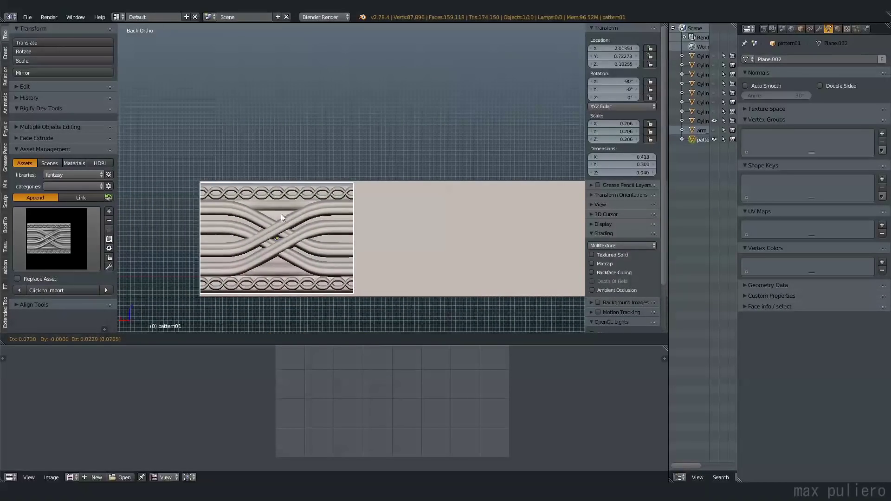
click(280, 214)
scroll(194, 204, up, 5)
key(g)
key(x)
right_click(227, 160)
Select the pattern's entire mesh in Edit Mode and try to move it along X to the band's end edge.
key(Tab)
key(a)
key(g)
key(x)
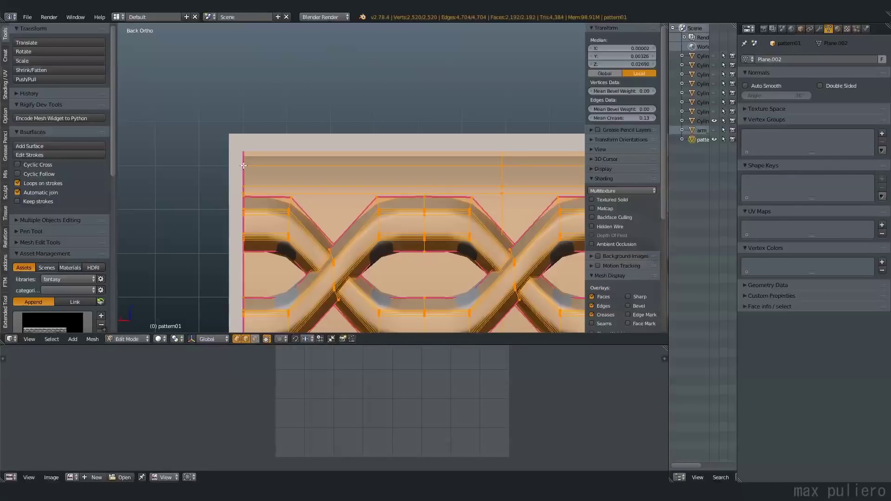
right_click(228, 138)
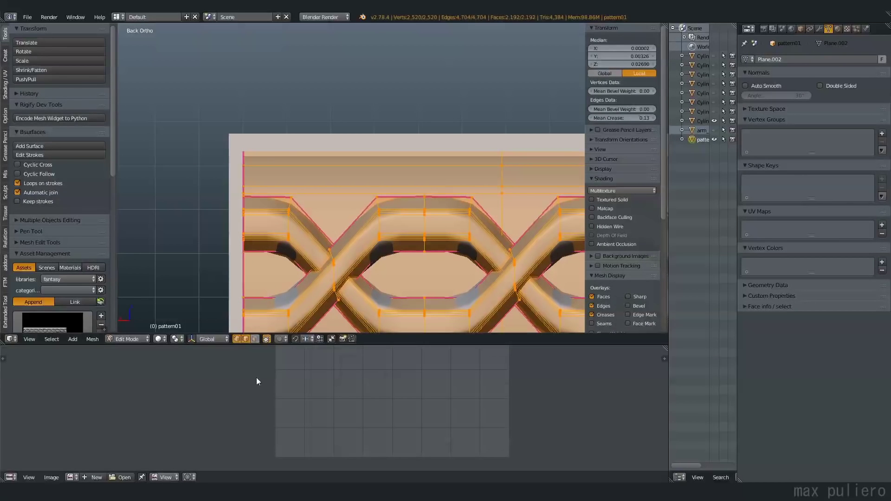
Set the snap element to Vertex and move the pattern's mesh along X, snapping it to the flat band's end corner.
click(307, 339)
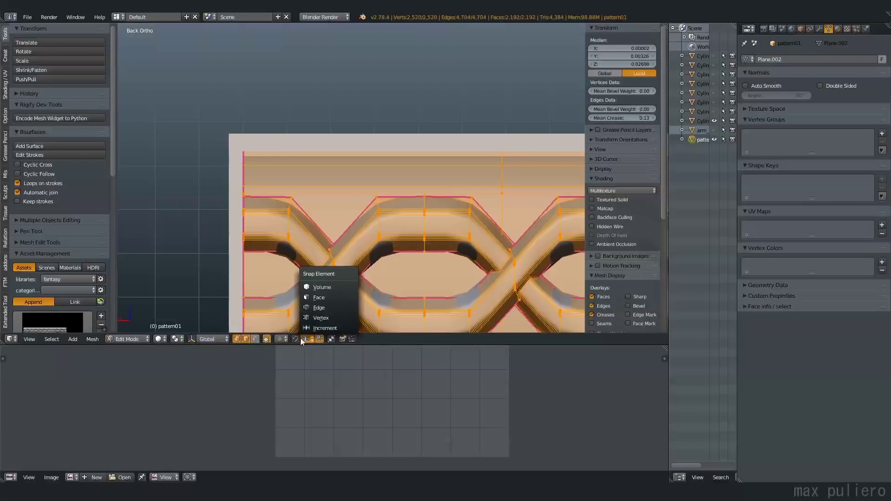
click(321, 317)
key(g)
key(x)
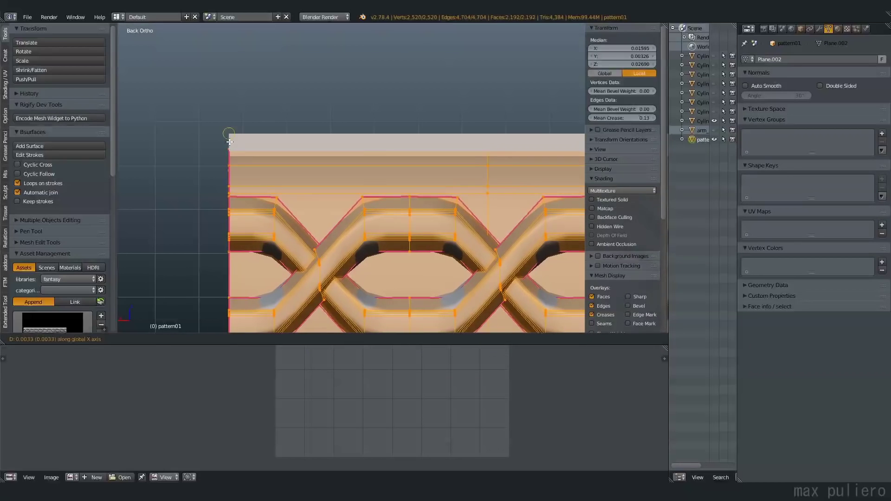
ctrl+click(229, 136)
scroll(250, 200, down, 13)
key(Tab)
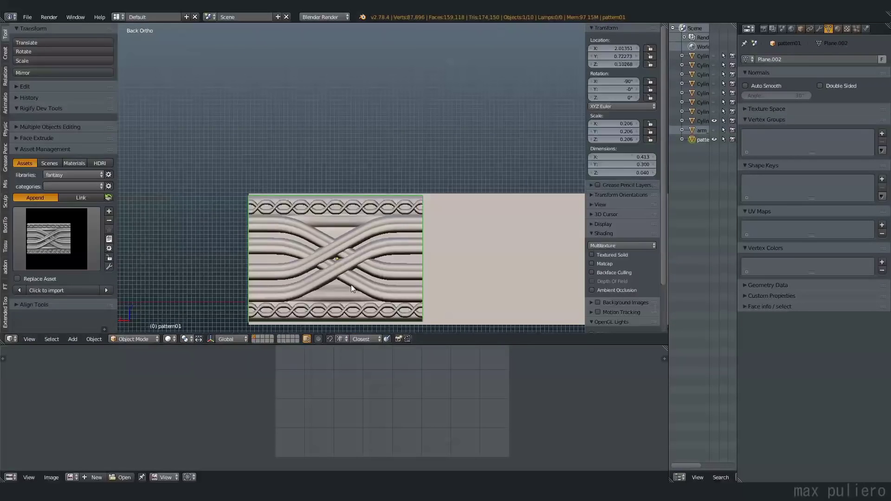
Select the edge loop at the pattern's outer end in Edit Mode and snap the 3D cursor to it.
key(Tab)
alt+right_click(249, 215)
alt+right_click(243, 253)
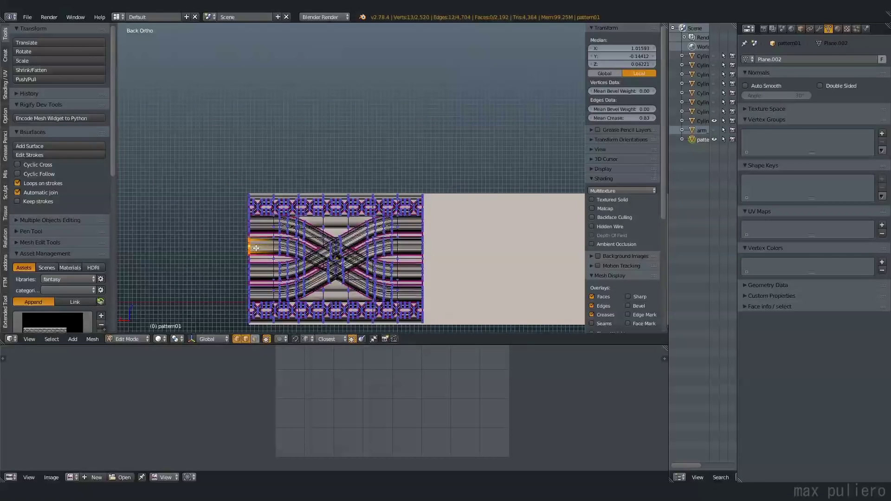
key(shift+s)
click(218, 287)
key(Tab)
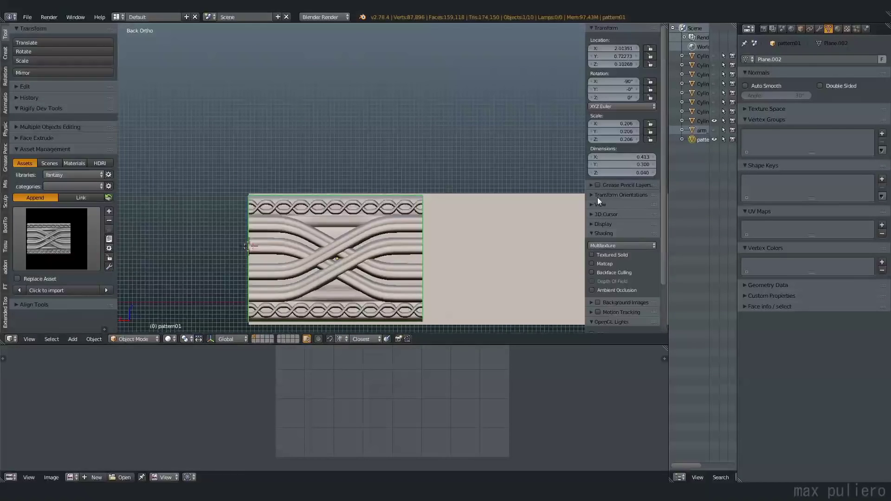
Remove the pattern's Subsurf modifier and add an Array modifier in its place.
scroll(464, 149, down, 3)
shift+middle_drag(513, 196, 394, 211)
scroll(393, 211, down, 2)
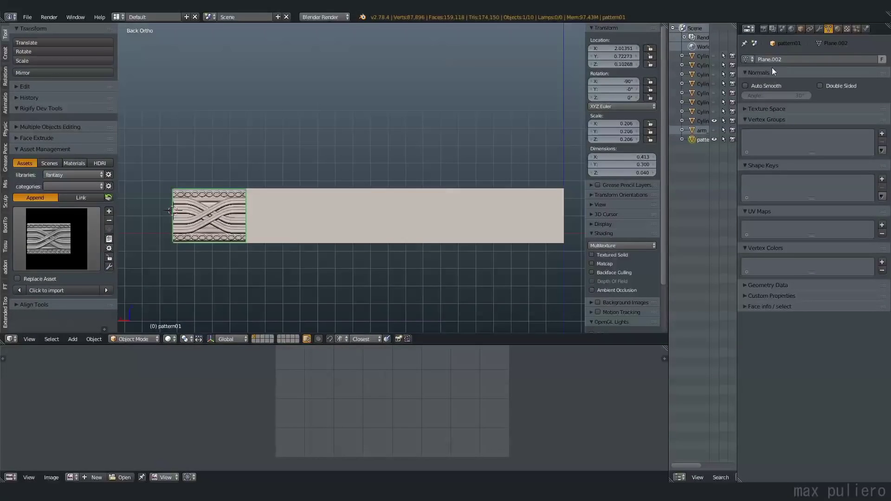
click(819, 29)
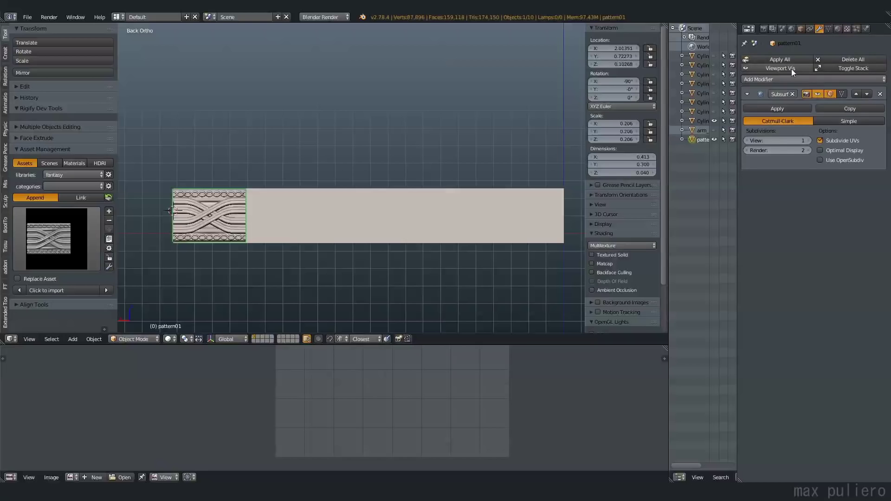
click(881, 95)
click(839, 60)
click(701, 80)
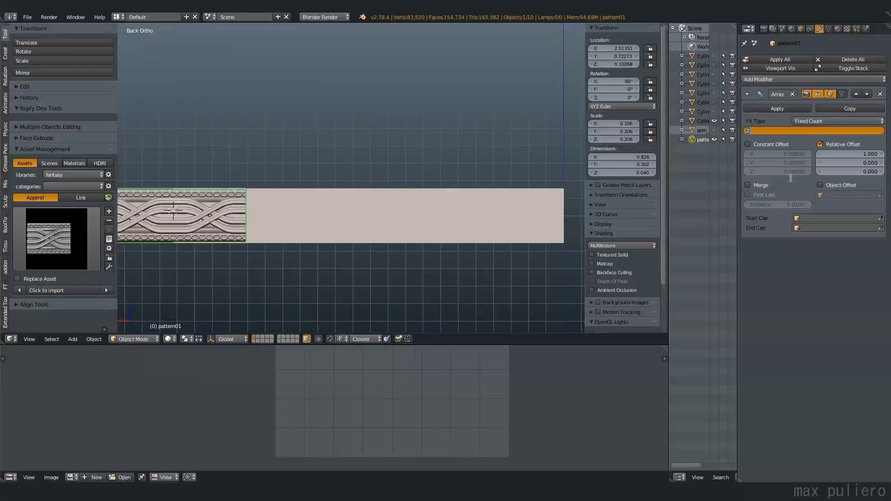
Set the Array's relative X offset to -1 and its count to 5 so the copies run along the band.
key(Return)
text(-1)
key(Return)
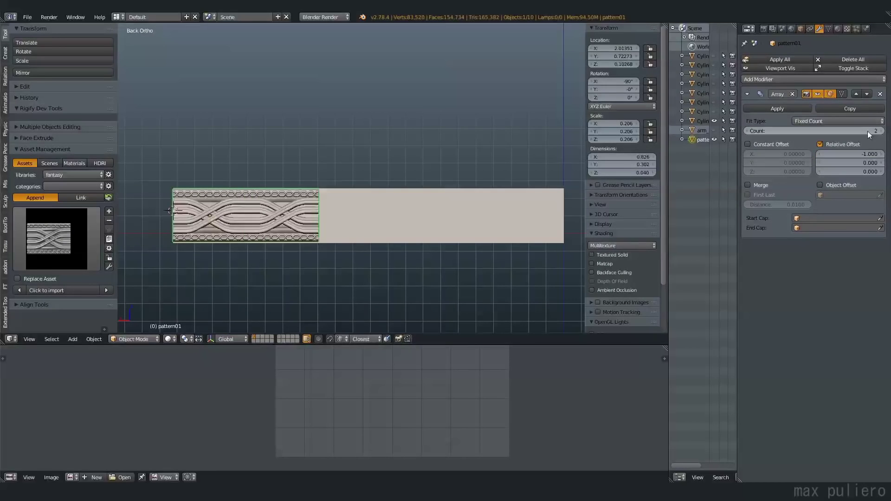
click(884, 132)
click(884, 132)
click(885, 132)
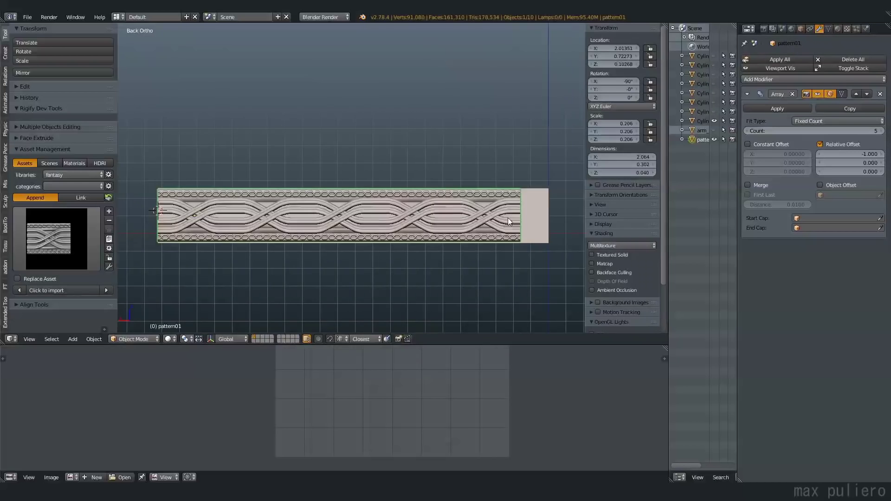
Scale the arrayed pattern along X to about 0.224 so its far end meets the end of the flat band.
scroll(429, 241, up, 6)
key(s)
key(x)
click(469, 177)
scroll(472, 181, up, 8)
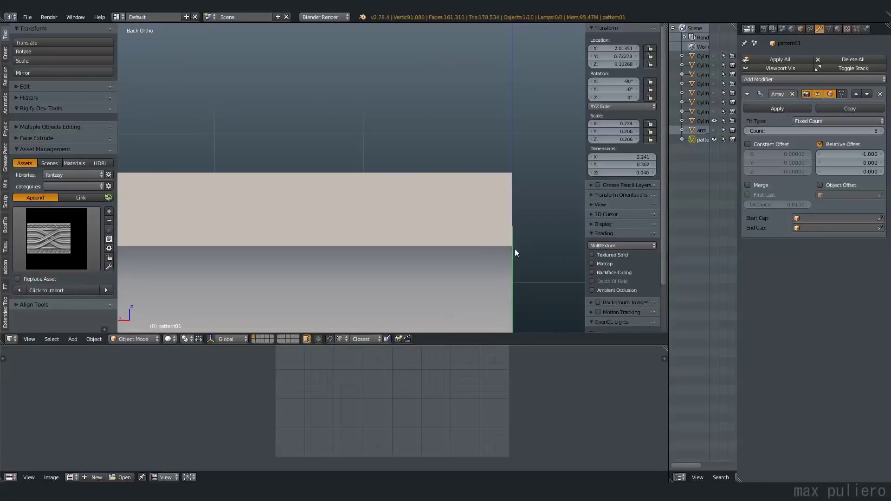
scroll(510, 251, up, 4)
key(a)
scroll(505, 186, down, 7)
right_click(436, 322)
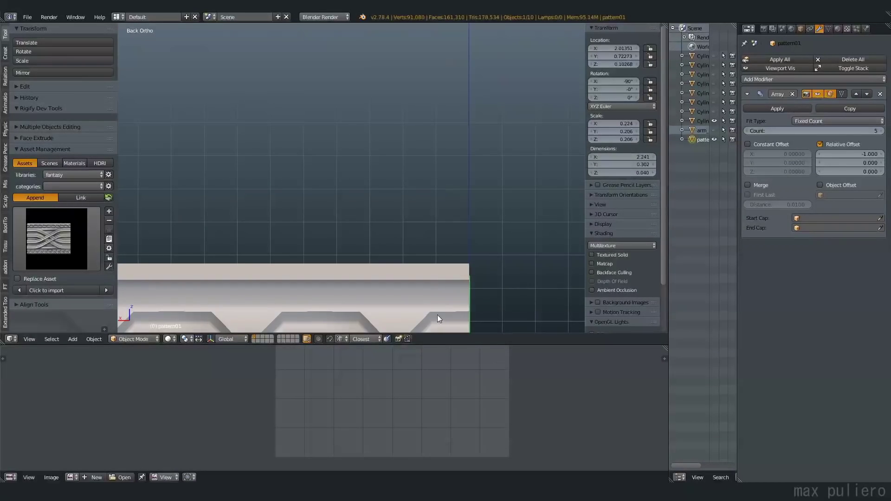
scroll(489, 151, down, 8)
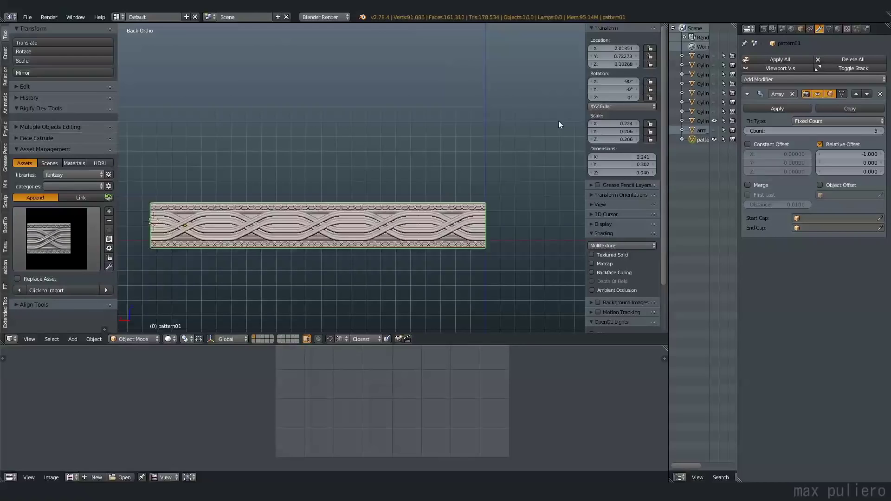
click(778, 109)
key(ctrl+a)
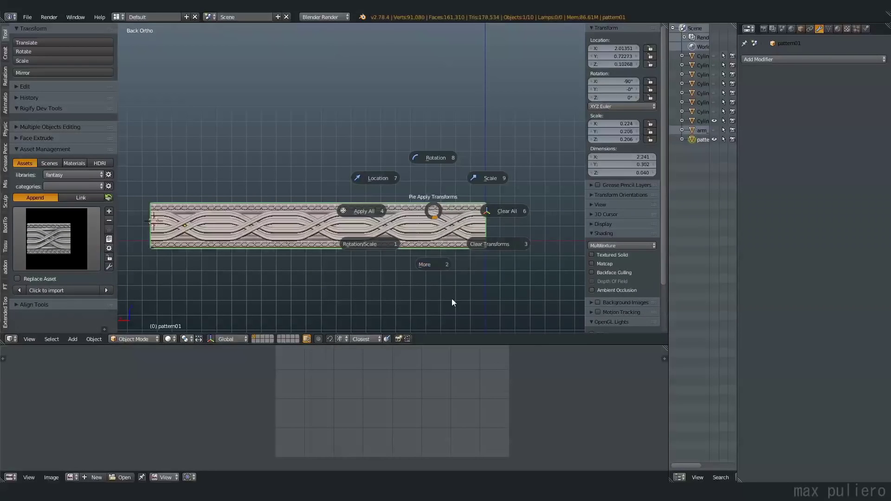
key(Escape)
key(ctrl+z)
Enable Merge on the Array with a distance of 0.0100 and examine the joints between copies in wireframe.
scroll(475, 206, up, 3)
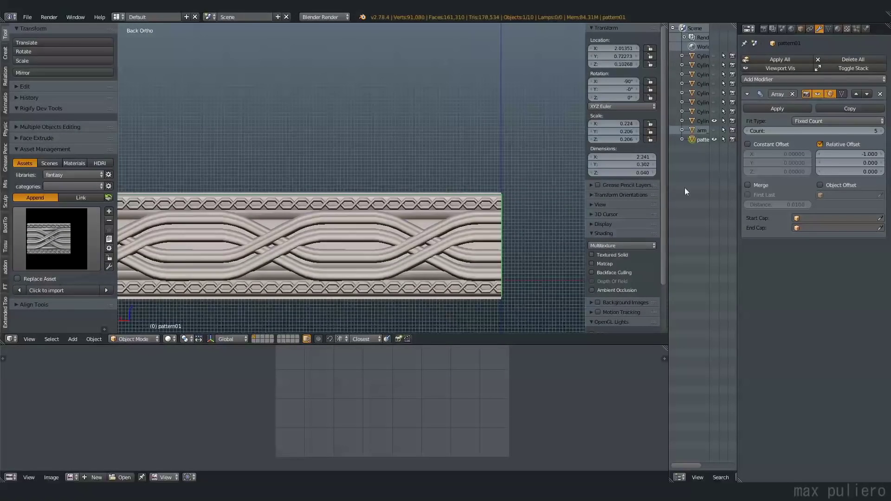
click(755, 185)
key(z)
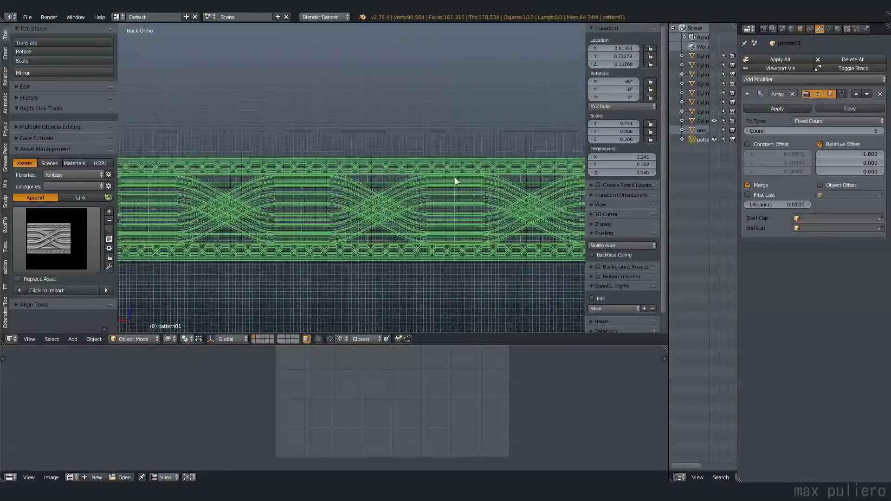
scroll(450, 188, up, 4)
key(z)
key(z)
scroll(447, 177, up, 4)
Check the pattern's mesh in Edit Mode with everything deselected, and add a Subsurf modifier with view level 1.
key(Tab)
click(522, 199)
key(z)
key(a)
key(z)
scroll(463, 187, down, 3)
key(Tab)
key(z)
key(ctrl+1)
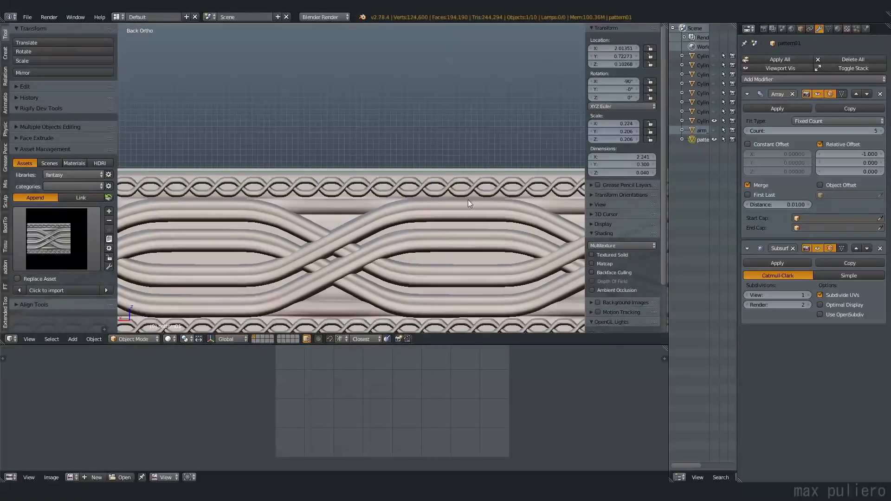
Apply the pattern's Array modifier, inspect the dense wireframe and remove the Subsurf modifier.
click(778, 109)
scroll(435, 263, down, 6)
middle_drag(354, 265, 364, 257)
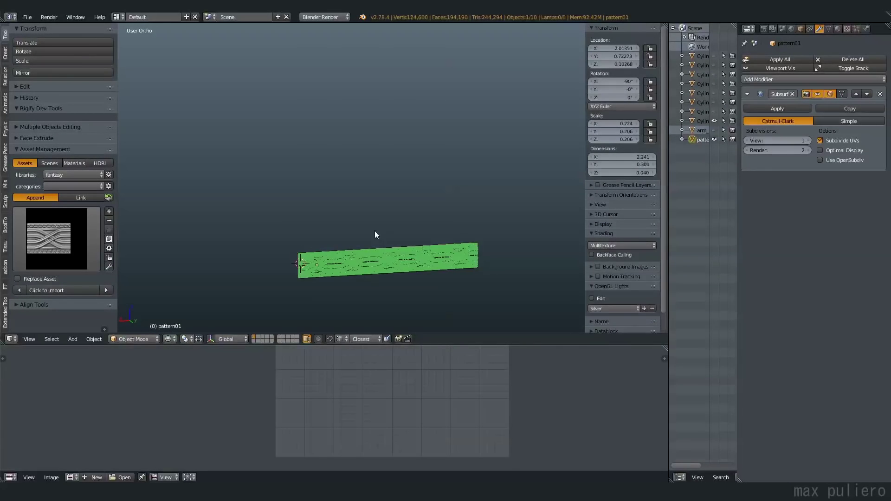
scroll(323, 273, up, 5)
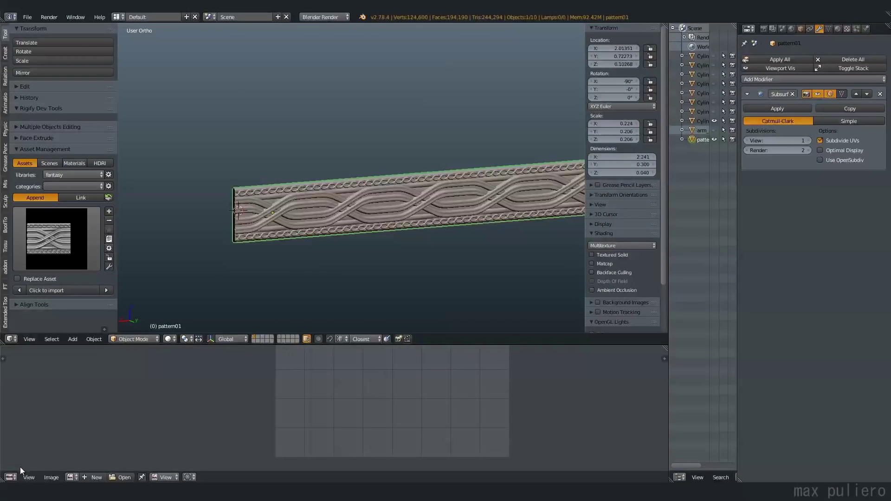
key(z)
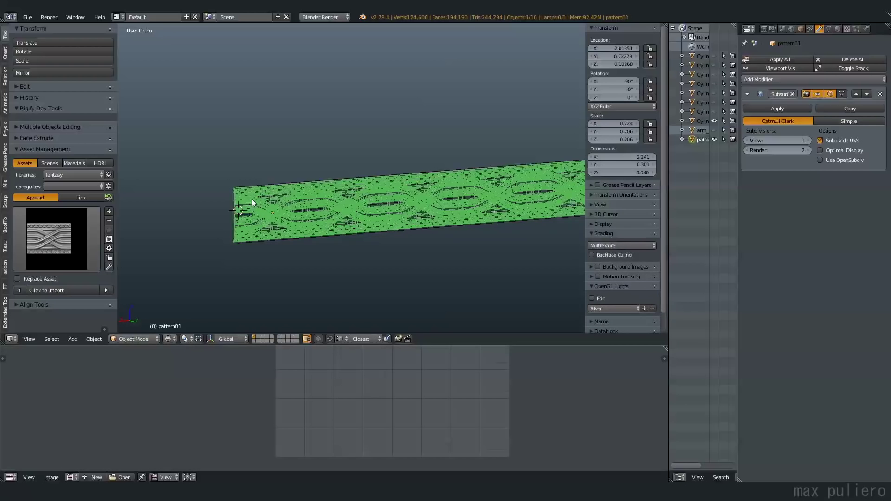
scroll(352, 188, up, 5)
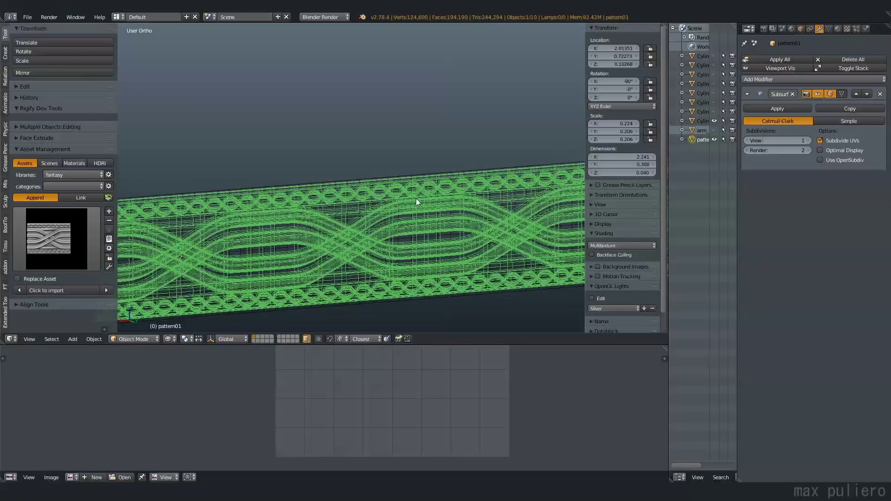
click(880, 94)
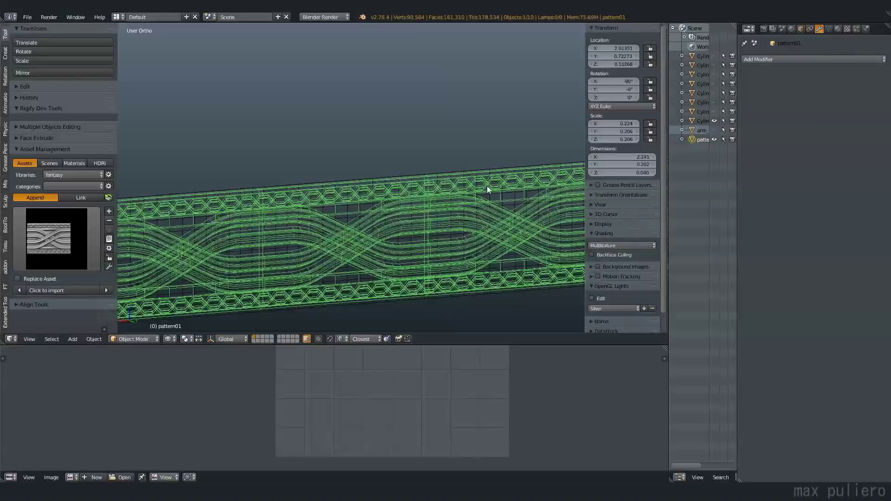
Select all edges of the pattern in Edit Mode and lower their Edge Crease factor to clear the creases at the joints.
key(z)
key(Tab)
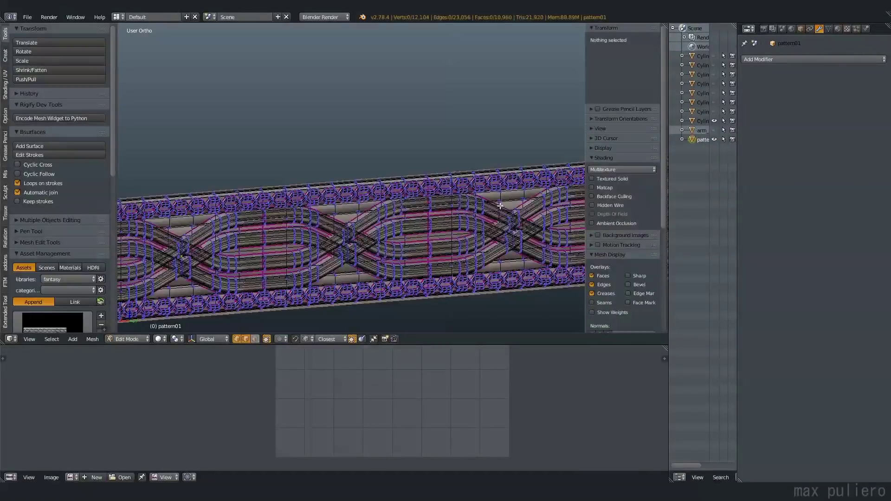
key(Tab)
scroll(434, 190, up, 3)
key(Tab)
key(a)
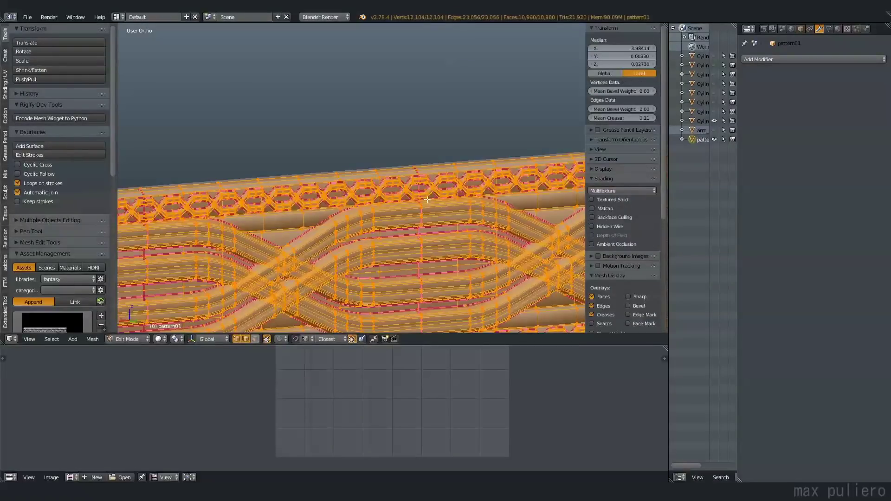
scroll(426, 203, up, 5)
key(a)
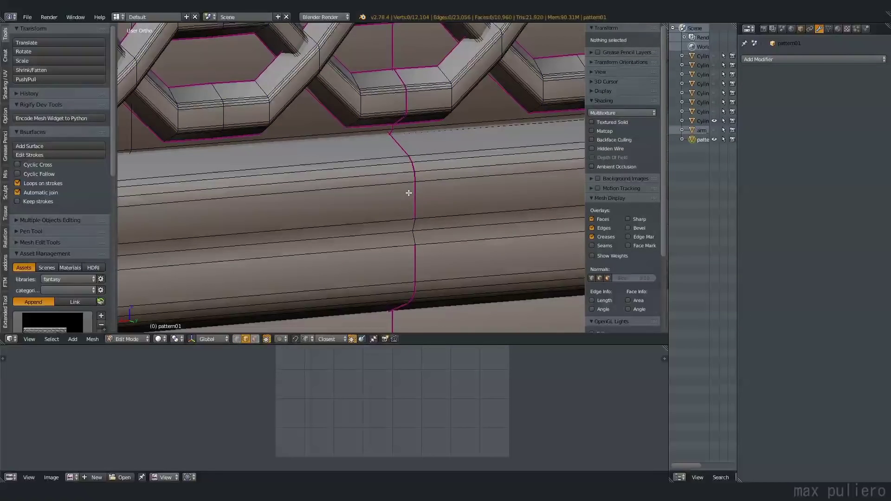
key(a)
key(shift+e)
click(447, 160)
key(F6)
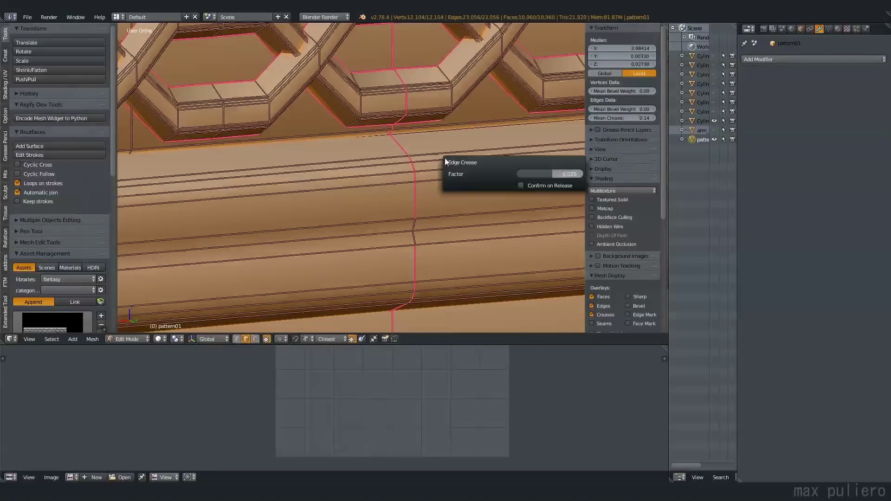
drag(545, 175, 469, 176)
key(a)
key(Tab)
Select the pattern and add the flat band to the selection as the active object.
scroll(409, 201, down, 10)
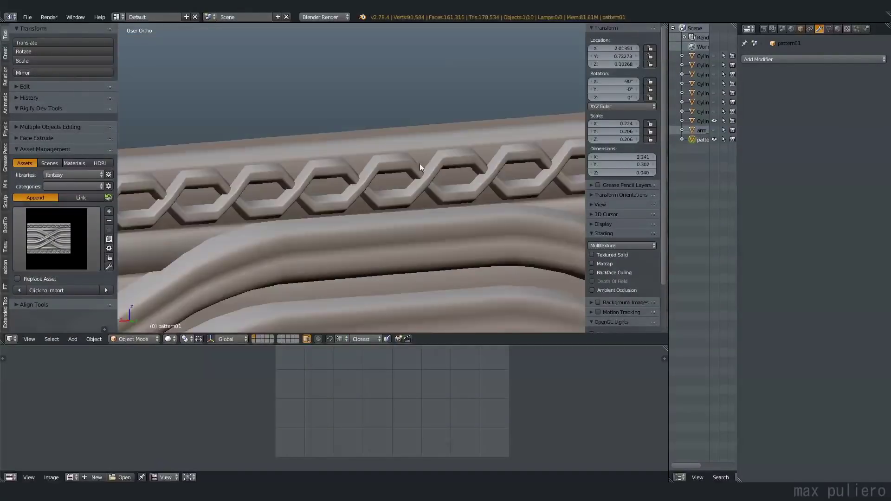
key(z)
right_click(425, 227)
click(450, 214)
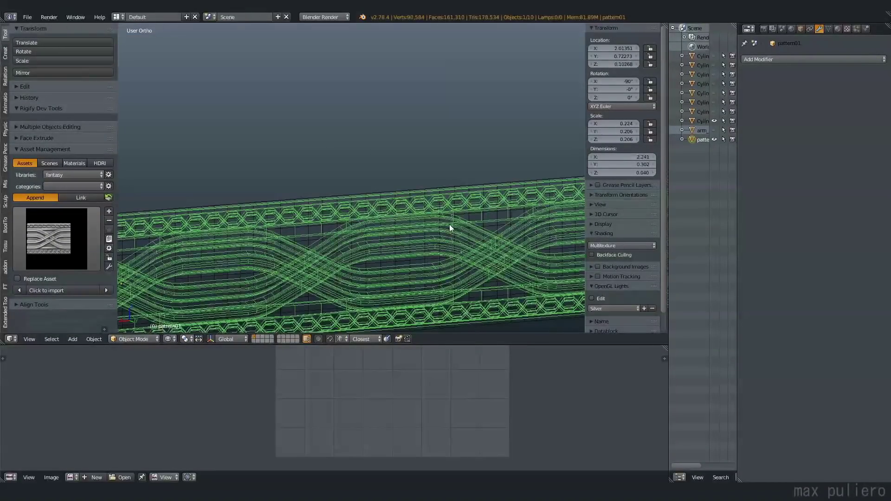
shift+right_click(427, 222)
key(z)
scroll(424, 234, down, 5)
middle_drag(433, 205, 418, 227)
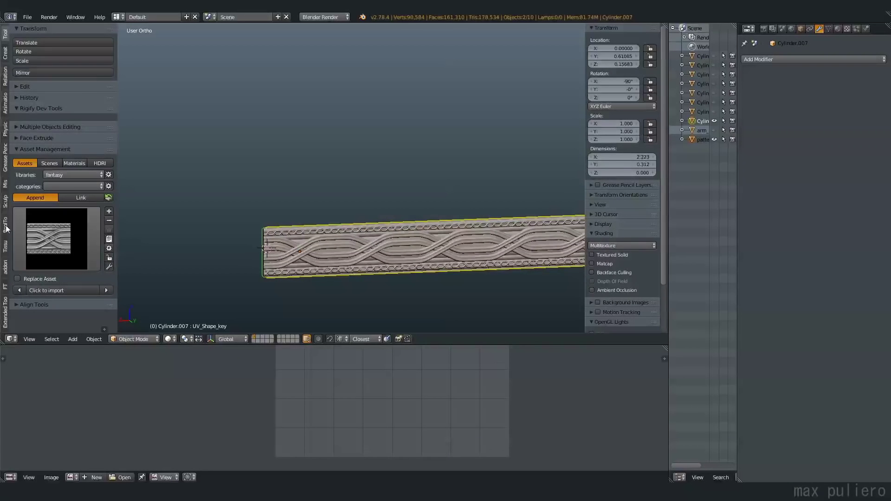
Bind the pattern to the flat band with Surface Follow and turn on Scene Update.
click(5, 315)
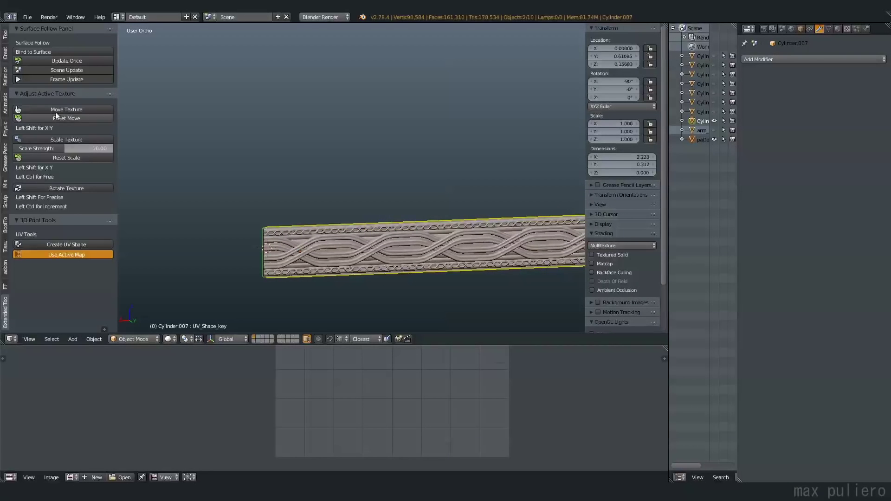
click(76, 52)
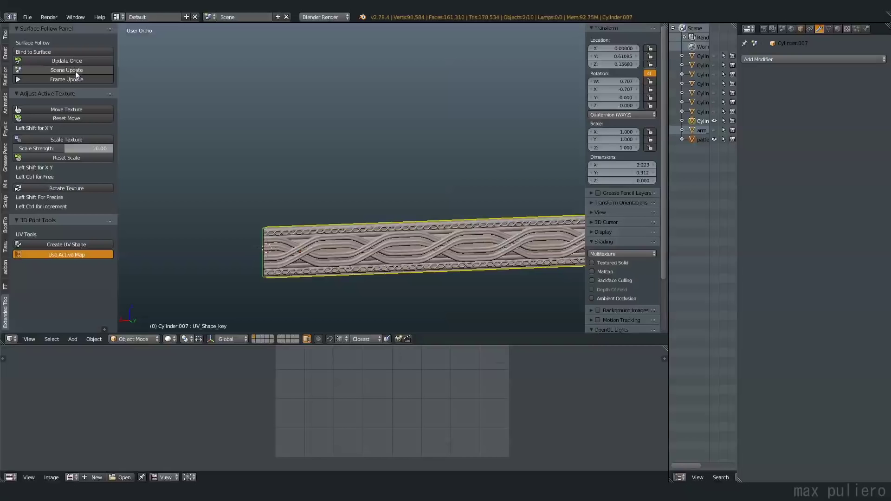
click(68, 70)
Select only the flat band, view it from the back and bring up its mesh data with the UV shape key.
key(z)
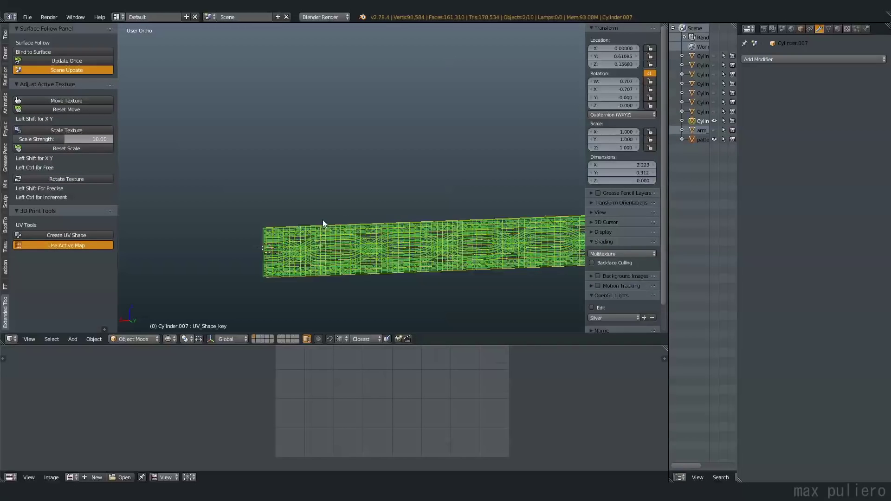
right_click(323, 224)
key(z)
right_click(322, 224)
key(z)
key(z)
key(ctrl+KP_1)
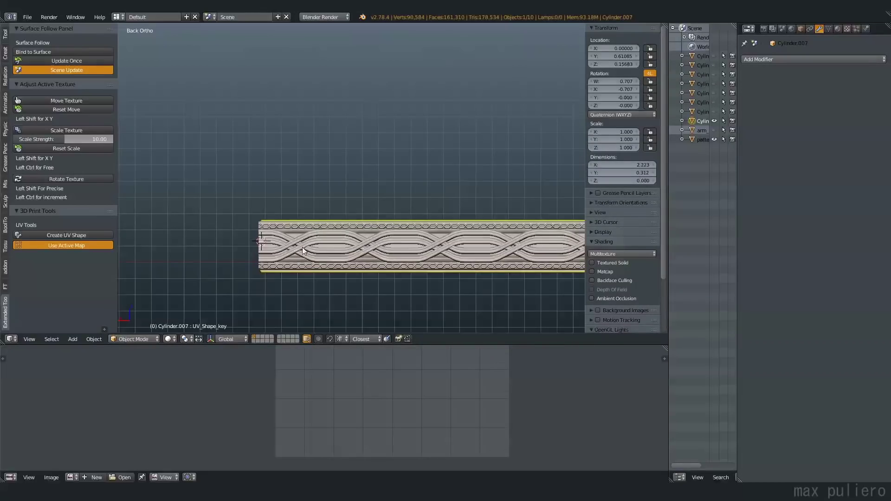
shift+middle_drag(316, 235, 216, 233)
scroll(526, 240, up, 5)
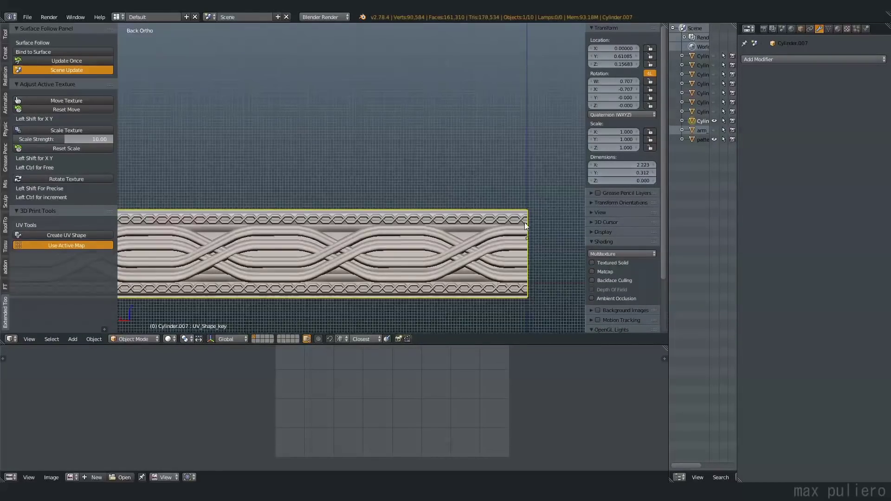
click(829, 29)
scroll(581, 219, down, 2)
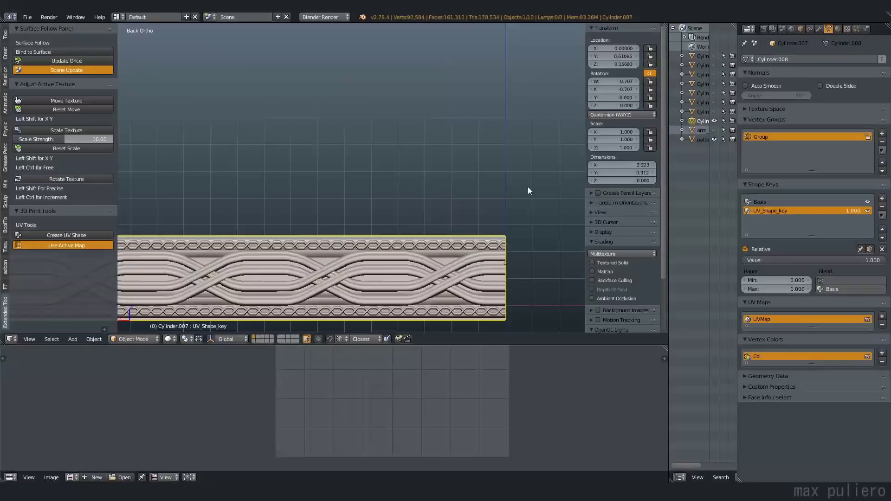
Set the band's UV_Shape_key value to 0, unhide all hidden objects and deselect everything.
drag(873, 260, 655, 253)
middle_drag(534, 232, 413, 198)
key(alt+h)
middle_drag(428, 232, 369, 166)
key(a)
scroll(434, 228, down, 2)
scroll(418, 181, up, 5)
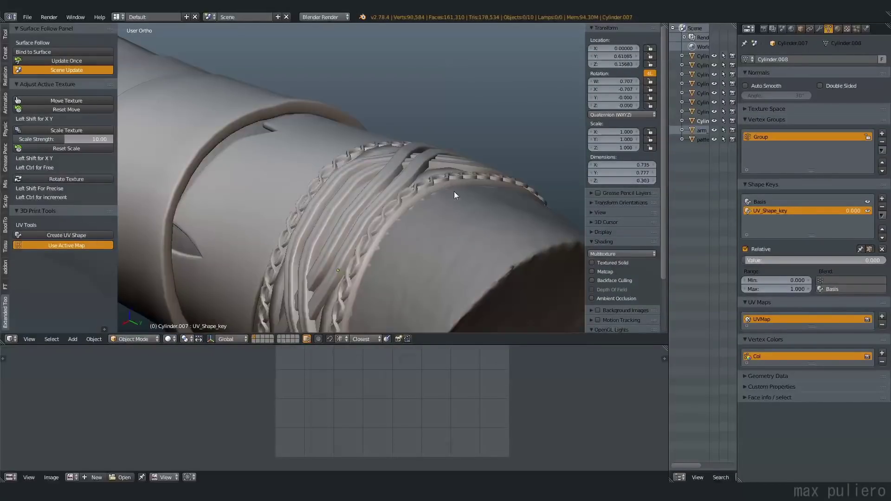
Examine how the pattern sits on the wrapped band around the forearm, in solid and wireframe display.
right_click(435, 193)
key(z)
right_click(435, 194)
key(z)
mouse_move(444, 187)
middle_down()
mouse_move(314, 190)
mouse_move(319, 173)
mouse_move(276, 207)
mouse_move(428, 156)
mouse_move(412, 186)
mouse_move(474, 214)
mouse_move(516, 196)
mouse_move(406, 189)
mouse_move(384, 224)
mouse_move(428, 227)
middle_up()
scroll(428, 195, down, 4)
key(a)
right_click(424, 197)
middle_drag(400, 196, 422, 227)
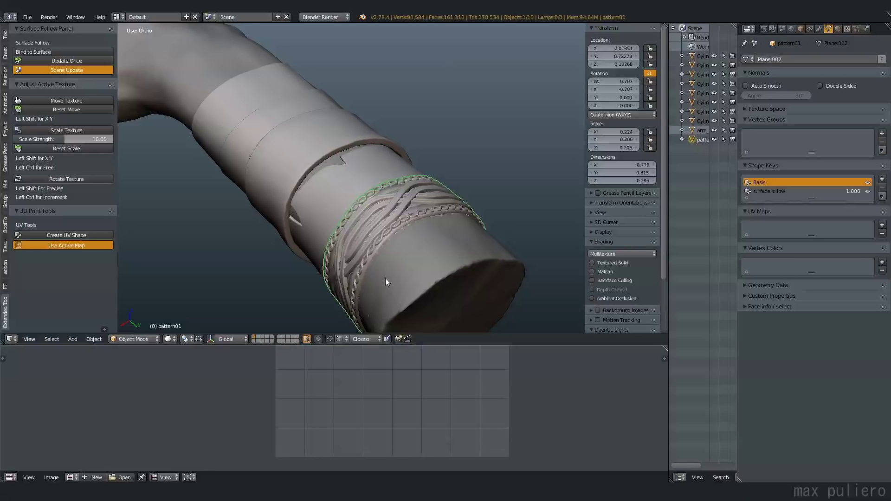
middle_drag(399, 212, 458, 199)
scroll(447, 185, down, 3)
key(a)
middle_drag(436, 152, 446, 231)
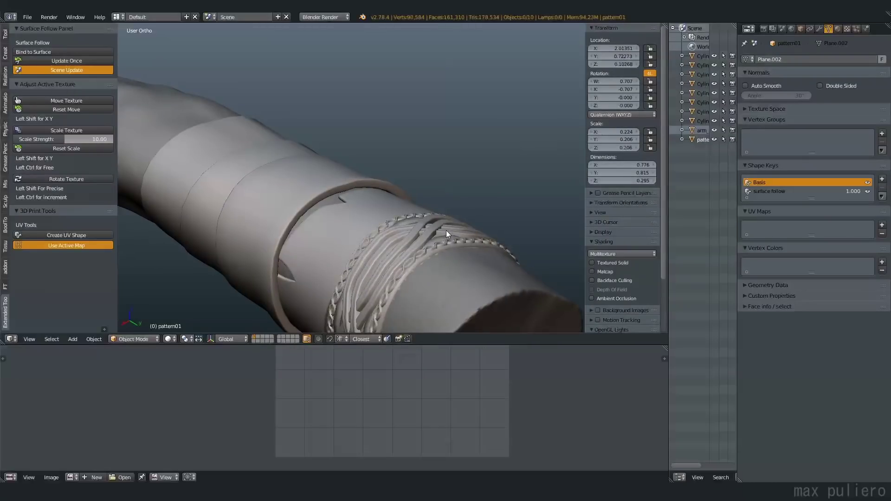
Select the arm scan and hide it, leaving the bands and the pattern in wireframe display.
key(z)
right_click(492, 254)
key(z)
right_click(493, 246)
key(z)
right_click(495, 248)
right_click(509, 271)
right_click(538, 286)
key(z)
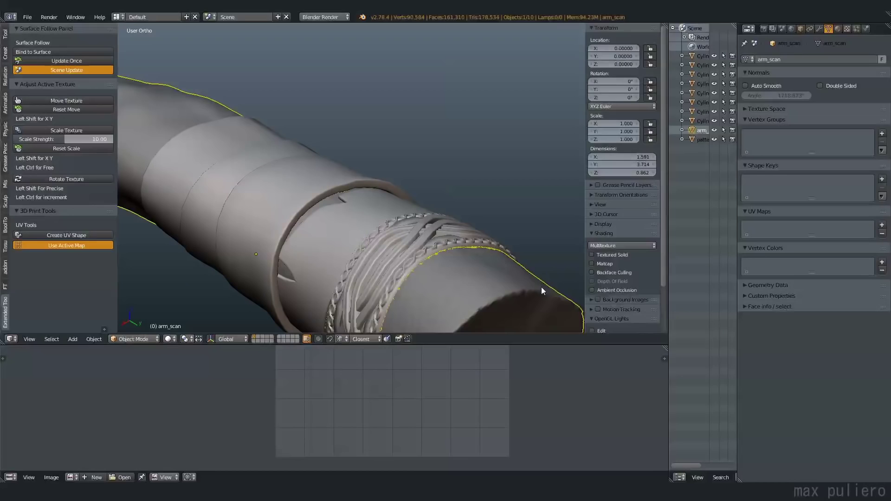
right_click(520, 288)
key(z)
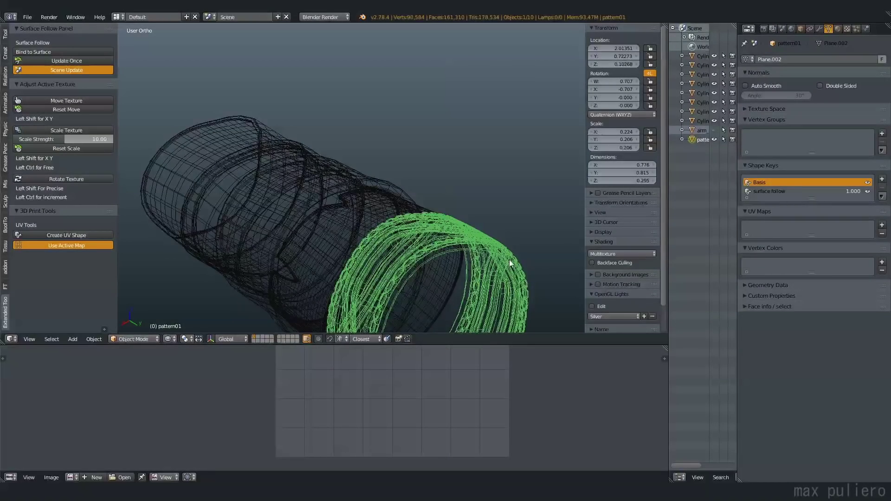
Flatten the band under the pattern by setting its UV_Shape_key to 1, and show the pattern edge-on in wireframe.
right_click(493, 250)
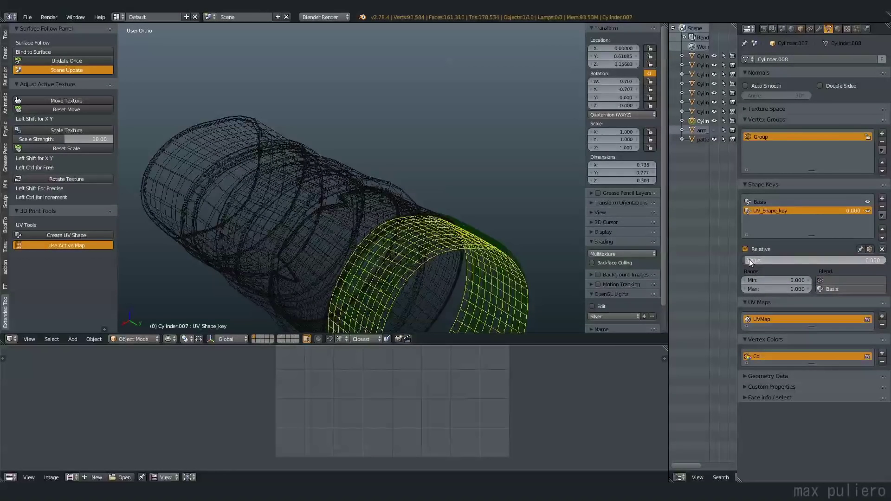
drag(749, 260, 884, 260)
key(z)
key(ctrl+KP_1)
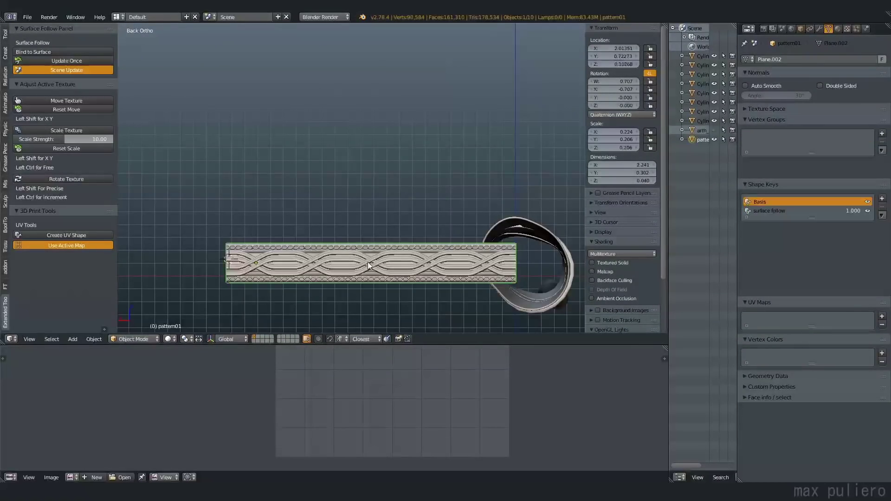
key(KP_3)
mouse_move(370, 246)
ctrl+middle_down()
mouse_move(374, 298)
mouse_move(356, 337)
ctrl+middle_up()
key(z)
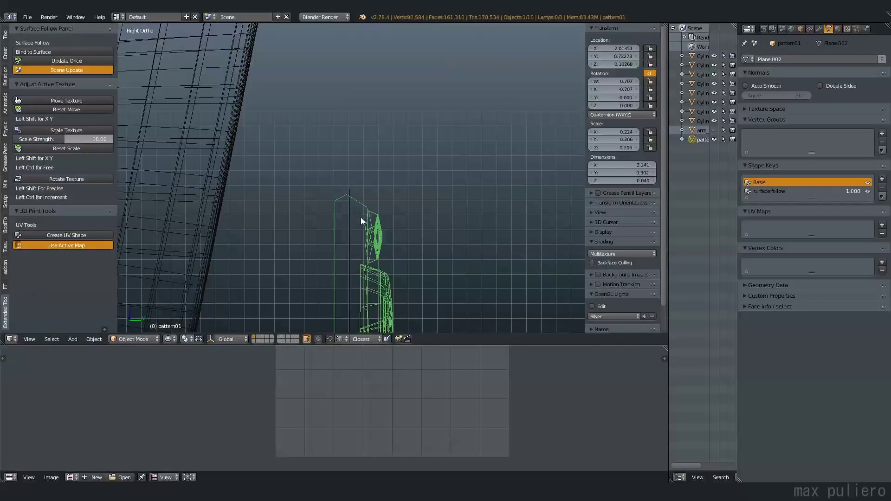
Try to move the pattern along the Y axis away from the flat band in Object Mode.
key(g)
key(y)
click(423, 234)
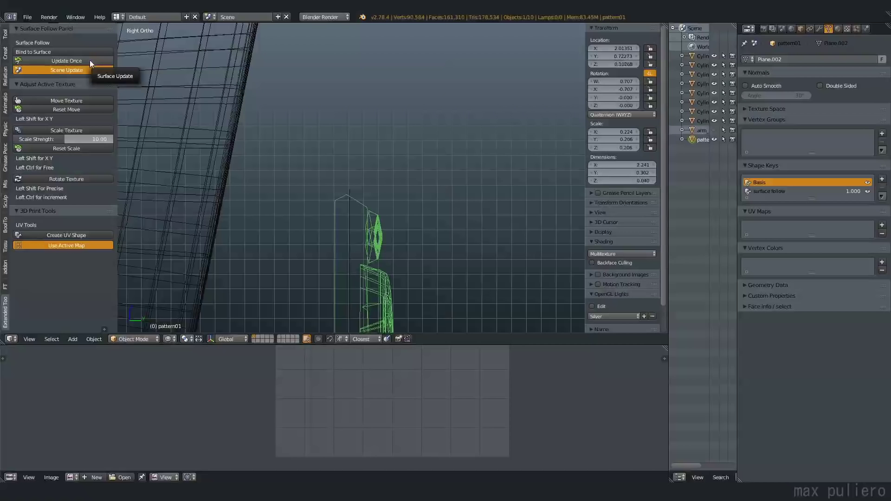
right_click(349, 233)
right_click(374, 228)
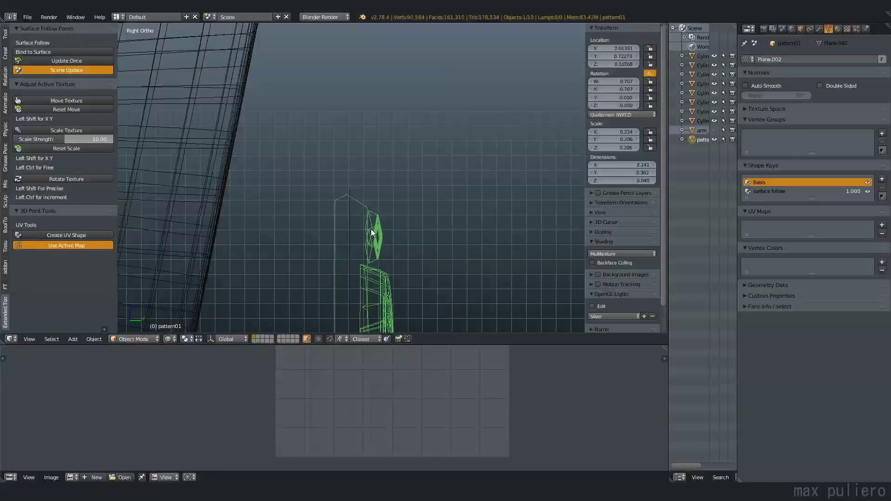
Delete both shape keys, Basis and surface follow, from the pattern.
click(767, 182)
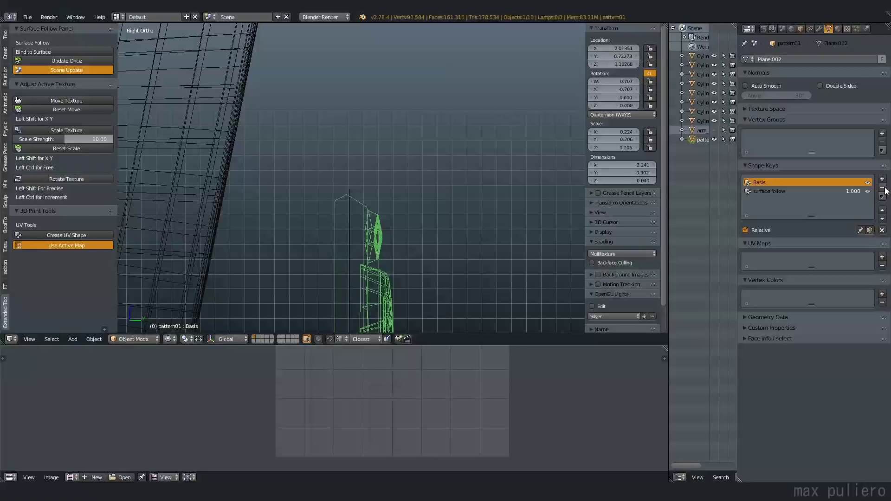
click(884, 193)
click(884, 193)
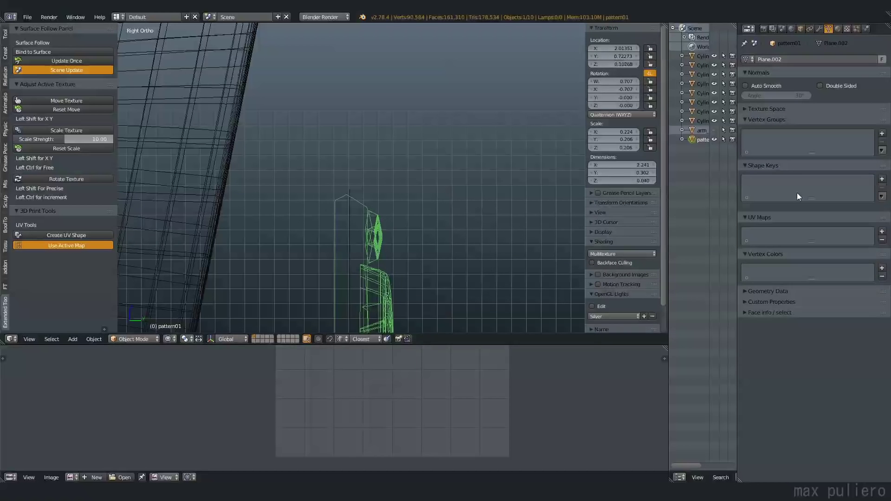
Move the pattern's whole mesh about 0.01 along the Y axis in Edit Mode, bringing its base outside the flat band.
key(Tab)
key(a)
key(g)
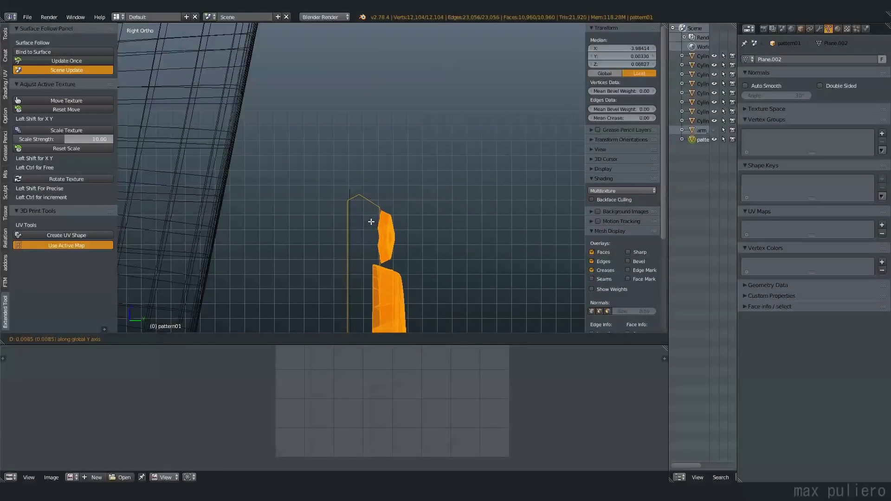
click(395, 235)
key(Tab)
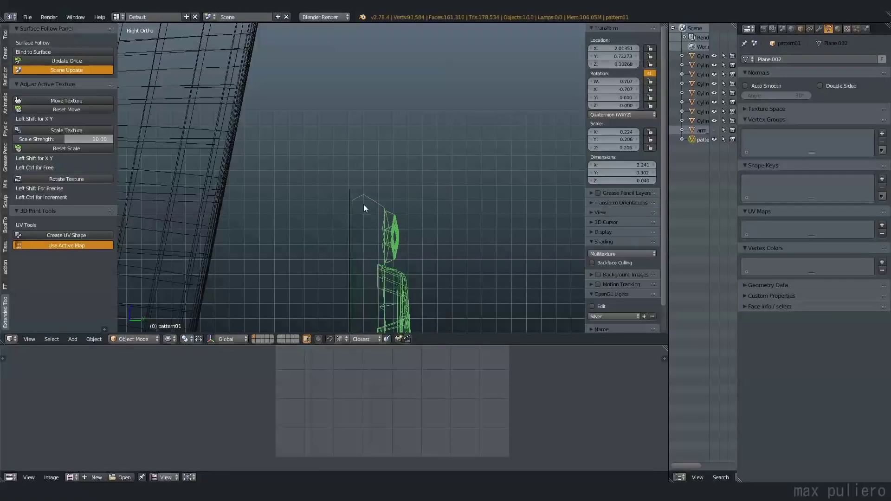
Add the flat band to the selection as the active object and bind the pattern to it with Surface Follow.
shift+right_click(346, 198)
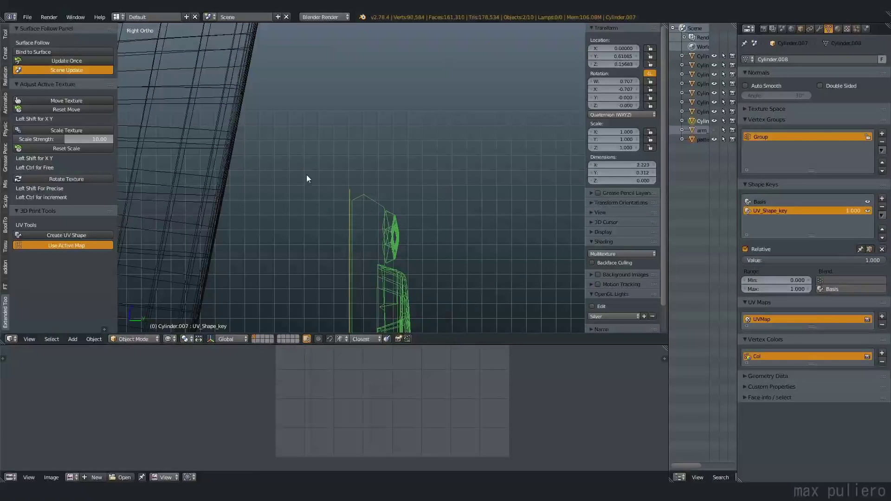
click(82, 52)
key(z)
Wrap the band and its bound pattern back around the forearm by setting UV_Shape_key to 0.
right_click(346, 191)
click(803, 260)
text(0)
key(Return)
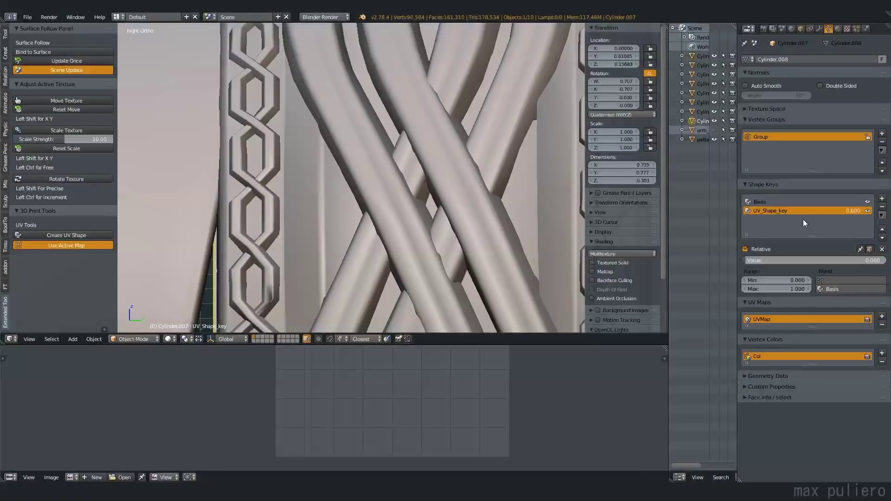
scroll(417, 159, down, 11)
middle_drag(417, 158, 418, 210)
key(a)
Select the wrapped pattern and add a level 2 Subdivision Surface modifier.
scroll(444, 197, up, 5)
right_click(408, 174)
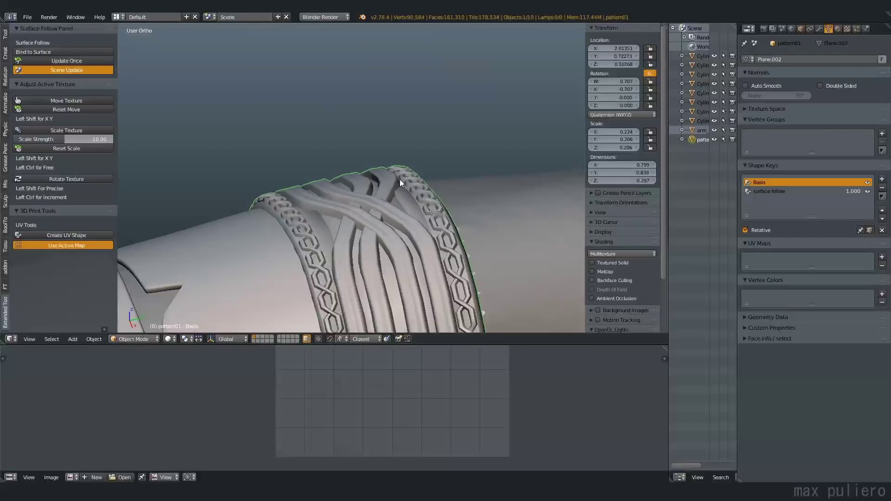
key(ctrl+2)
middle_drag(414, 177, 363, 202)
middle_drag(333, 161, 364, 218)
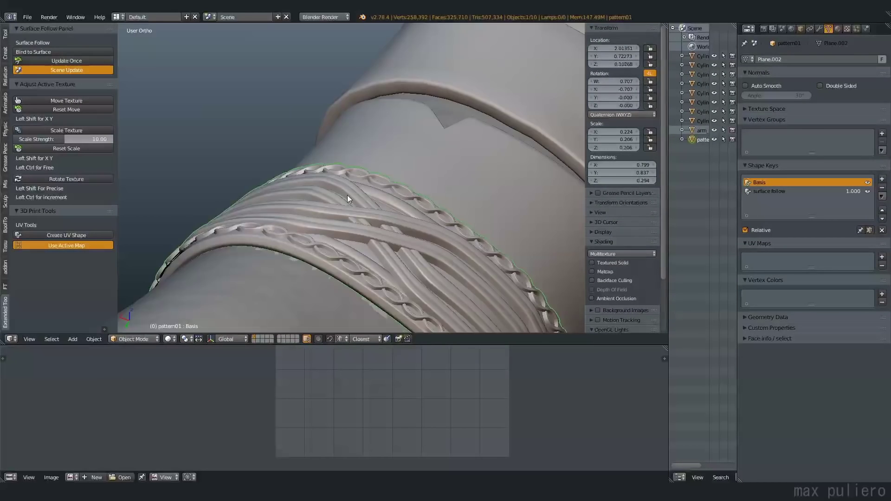
Examine the joint where the wrapped pattern's two ends meet, in a maximized 3D view.
key(a)
mouse_move(391, 185)
middle_down()
mouse_move(407, 228)
mouse_move(381, 242)
mouse_move(380, 96)
mouse_move(392, 205)
mouse_move(392, 173)
middle_up()
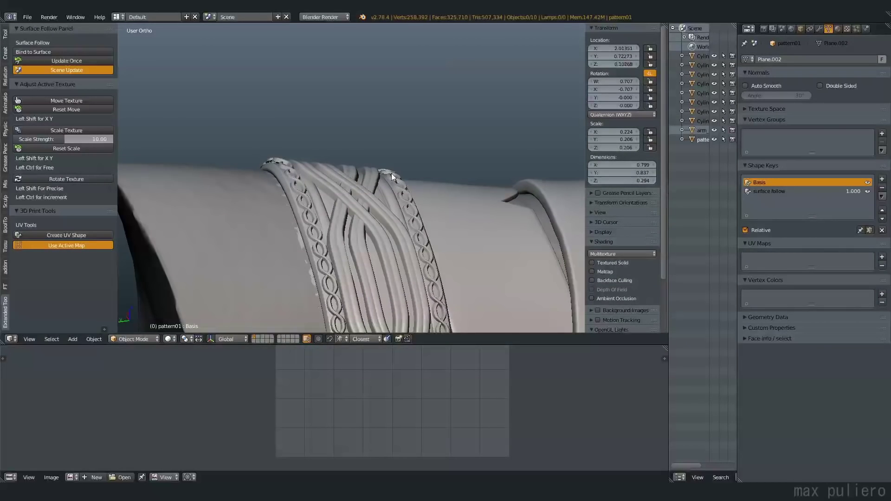
key(ctrl+Up)
middle_drag(447, 253, 388, 259)
scroll(386, 352, up, 5)
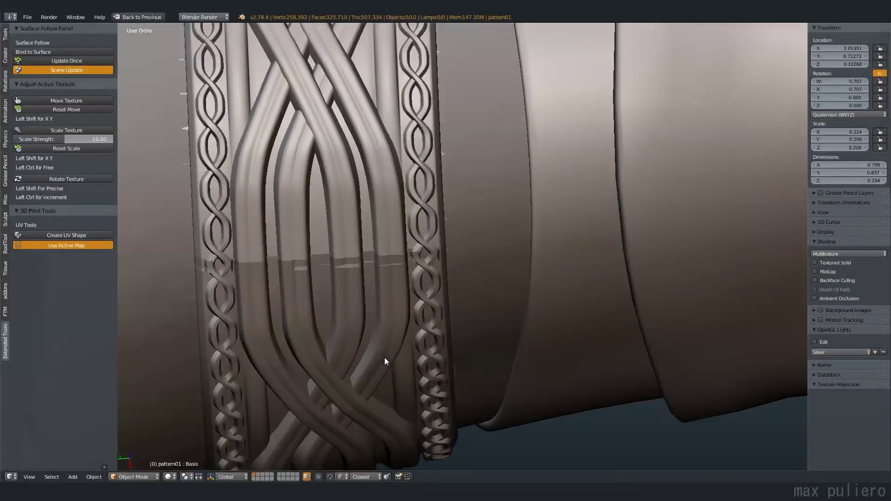
scroll(390, 306, down, 1)
scroll(398, 246, up, 2)
right_click(397, 244)
key(z)
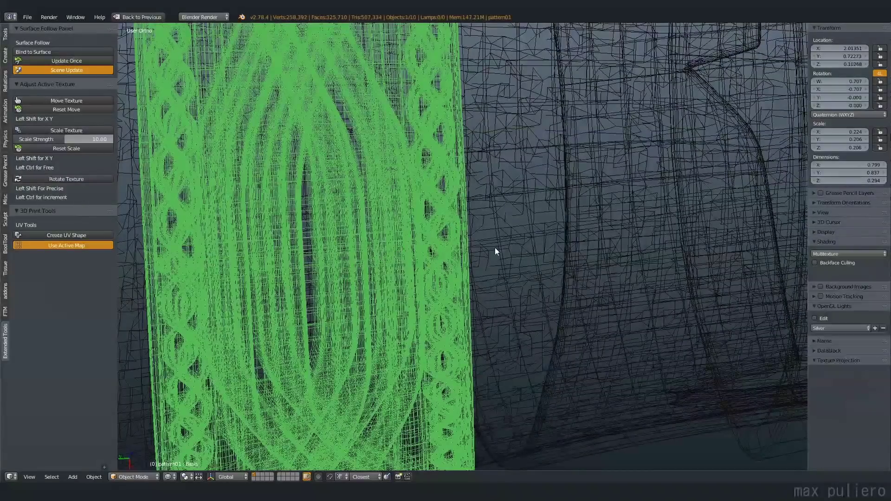
right_click(470, 272)
key(Tab)
key(z)
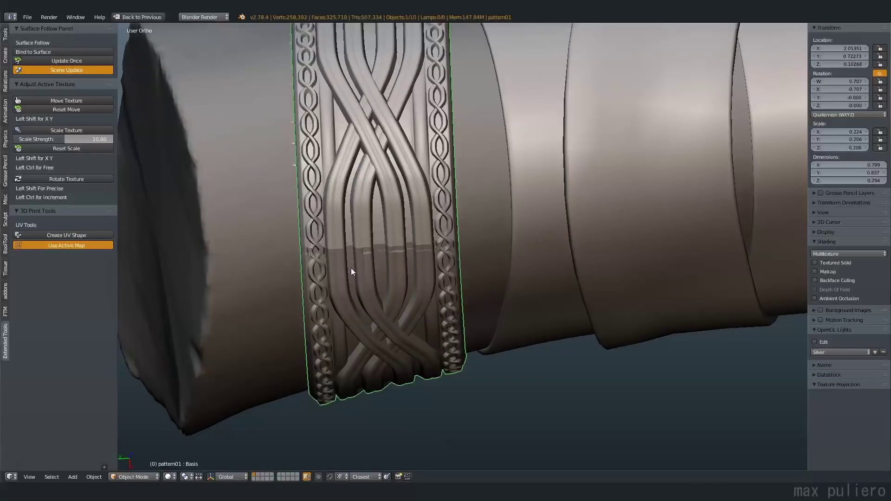
key(ctrl+Up)
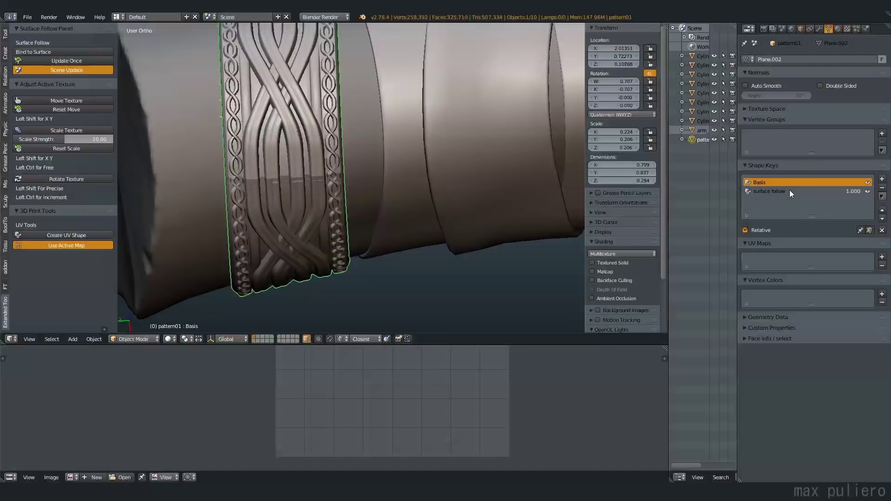
Remove the Subdivision Surface modifier from the pattern.
middle_drag(335, 201, 325, 190)
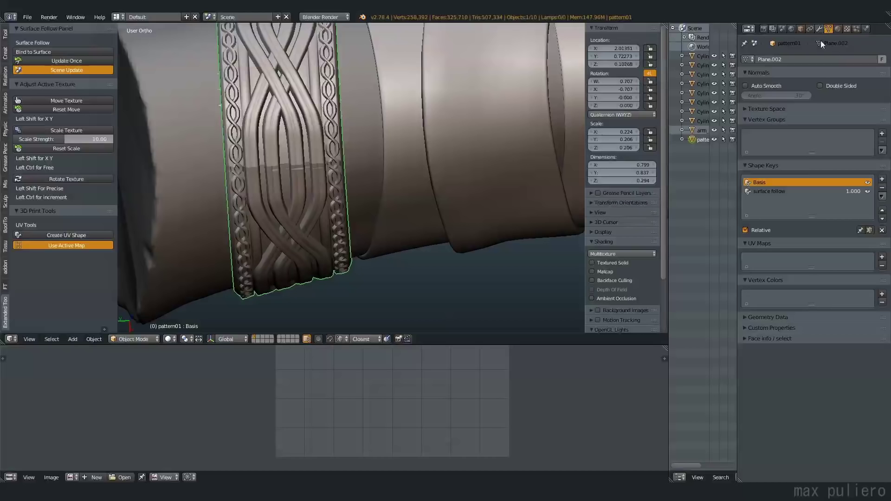
click(819, 29)
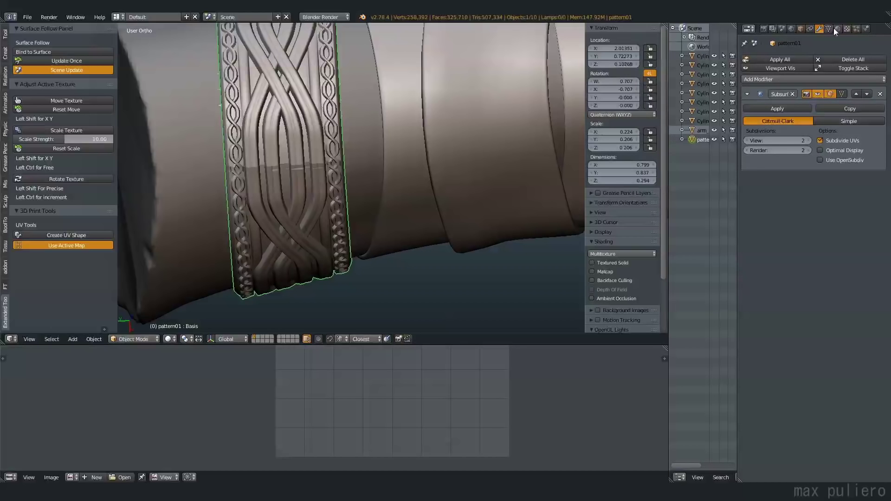
click(881, 94)
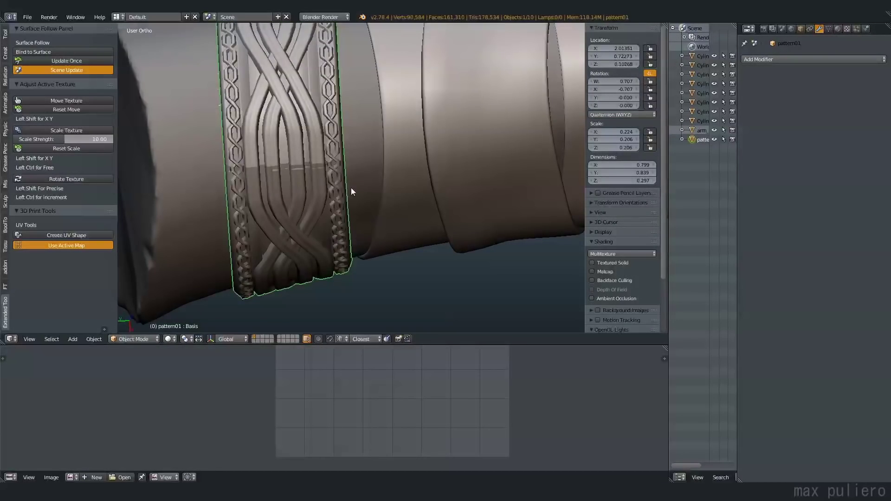
Duplicate the pattern in place and move the copy to the second layer.
key(shift+d)
right_click(352, 183)
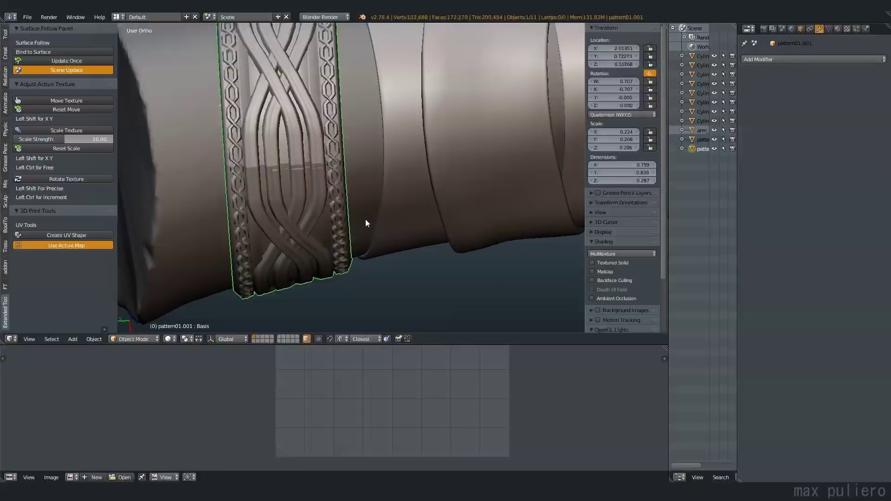
key(m)
click(444, 241)
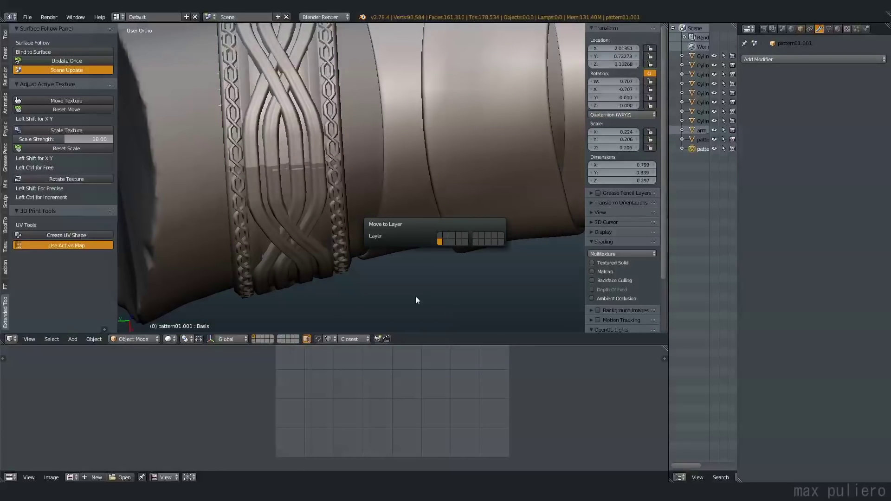
Delete the original pattern's Basis shape key and then its surface follow key, keeping the wrapped shape as the mesh.
right_click(332, 249)
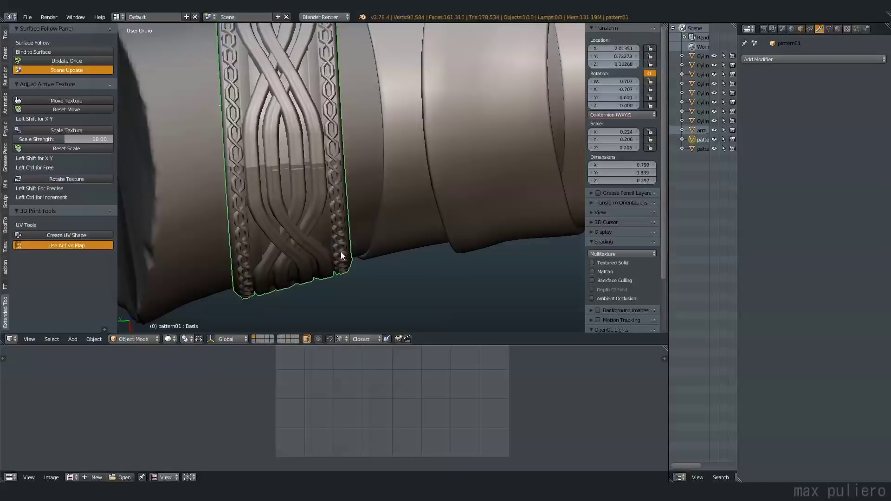
click(827, 31)
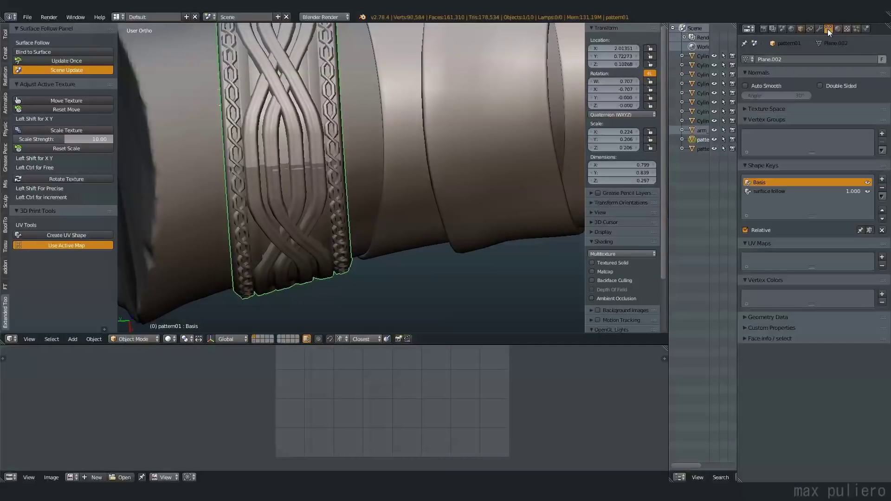
click(768, 191)
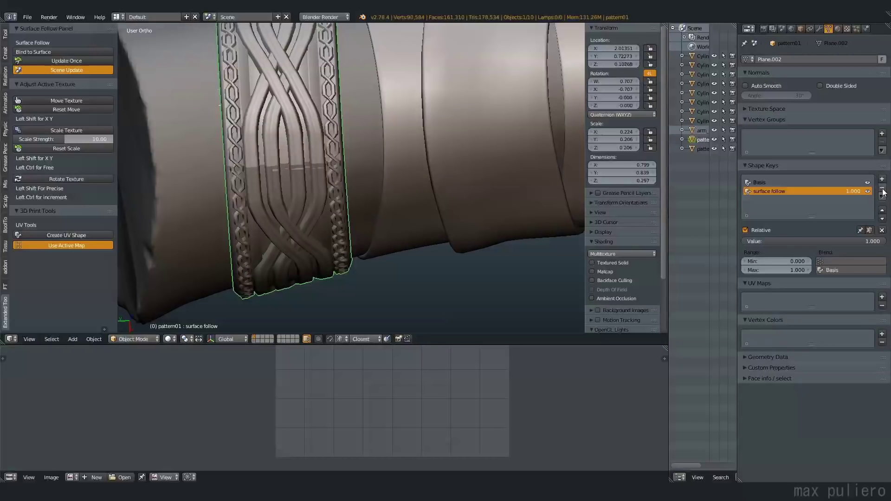
click(854, 183)
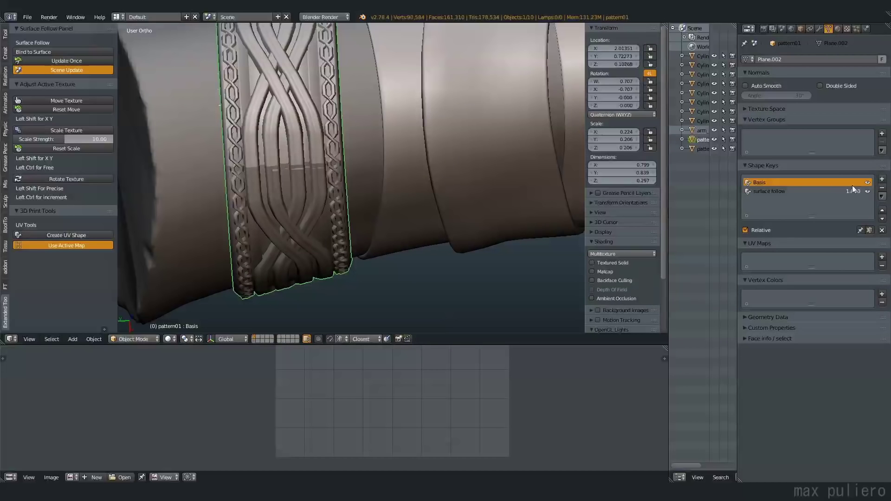
click(882, 190)
click(883, 191)
Select the end edge loop at the pattern's joint in Edit Mode and edge-slide it to reduce the overlap.
key(Tab)
scroll(318, 202, up, 5)
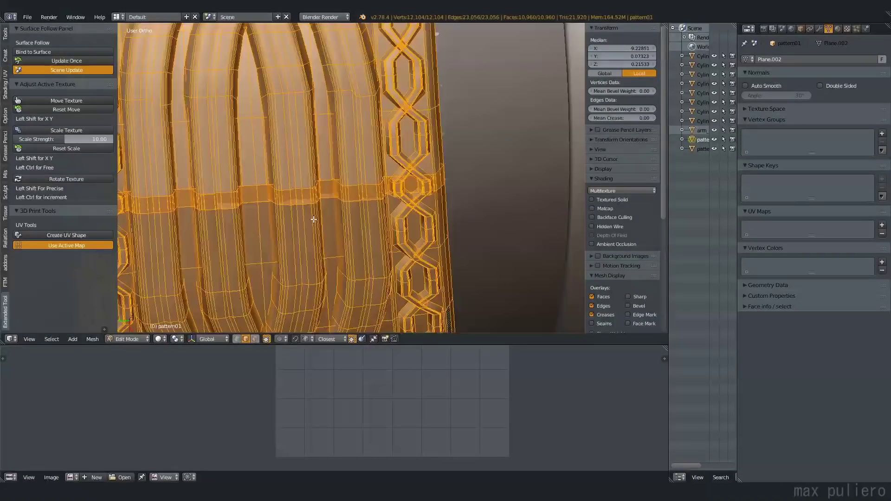
scroll(318, 202, up, 3)
alt+right_click(381, 224)
alt+right_click(409, 218)
middle_drag(412, 267, 436, 218)
alt+right_click(424, 201)
key(g)
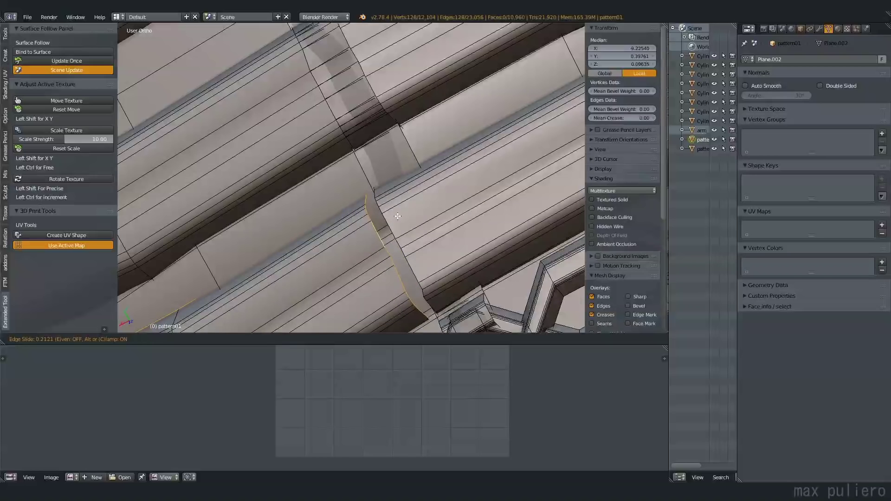
click(400, 218)
Select the neighbouring strand's end edges at the joint and edge-slide them toward the opposite end.
right_click(411, 146)
key(g)
key(g)
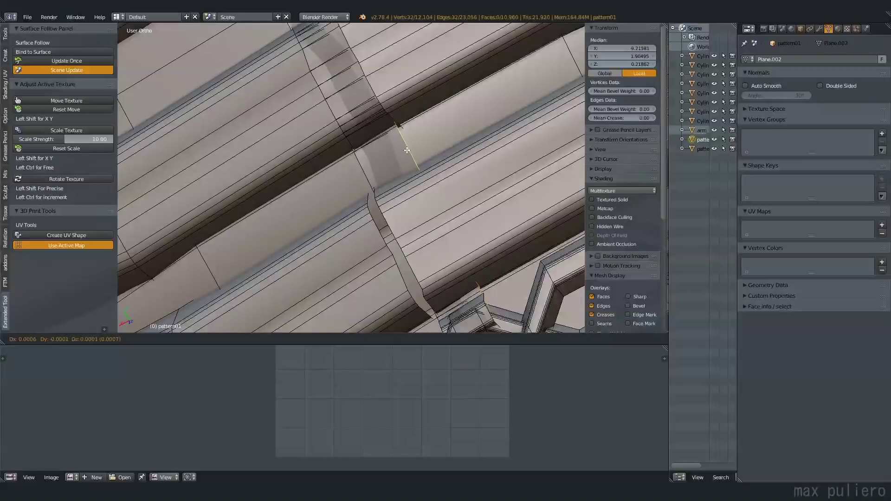
click(382, 162)
alt+right_click(395, 122)
scroll(387, 152, down, 1)
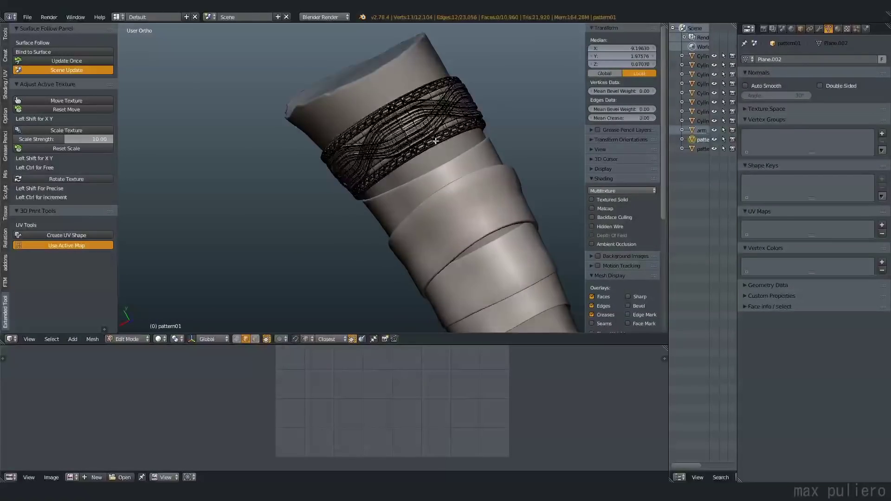
Add a Subdivision Surface modifier to the pattern in Object Mode, deselect everything and maximize the 3D view.
middle_drag(353, 97, 455, 160)
right_click(429, 111)
key(ctrl+2)
key(a)
scroll(375, 154, down, 6)
scroll(423, 171, up, 3)
scroll(431, 187, up, 3)
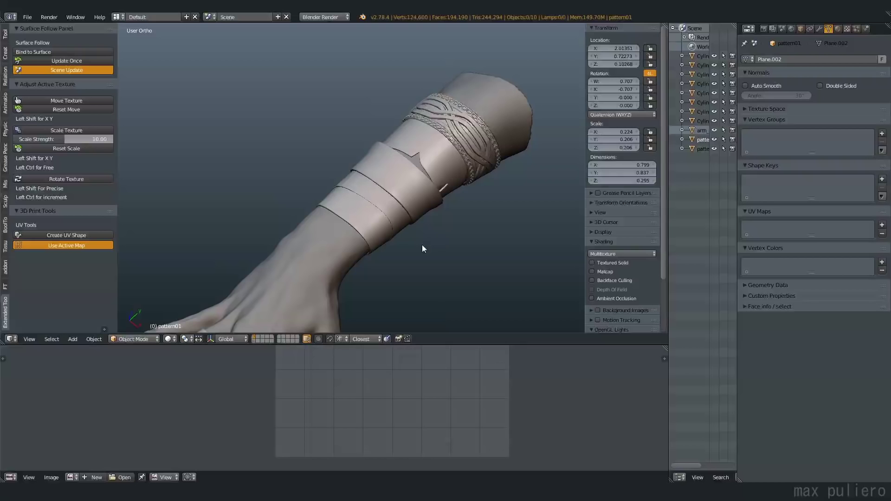
middle_drag(421, 245, 377, 186)
key(shift+space)
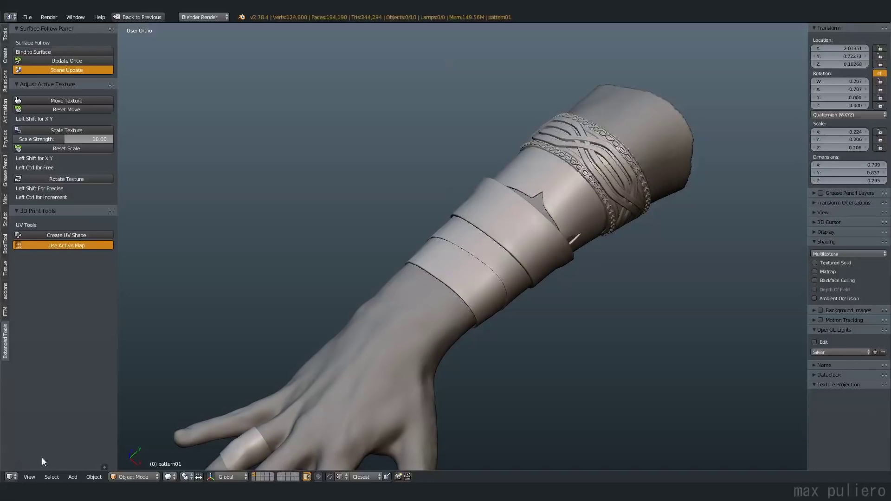